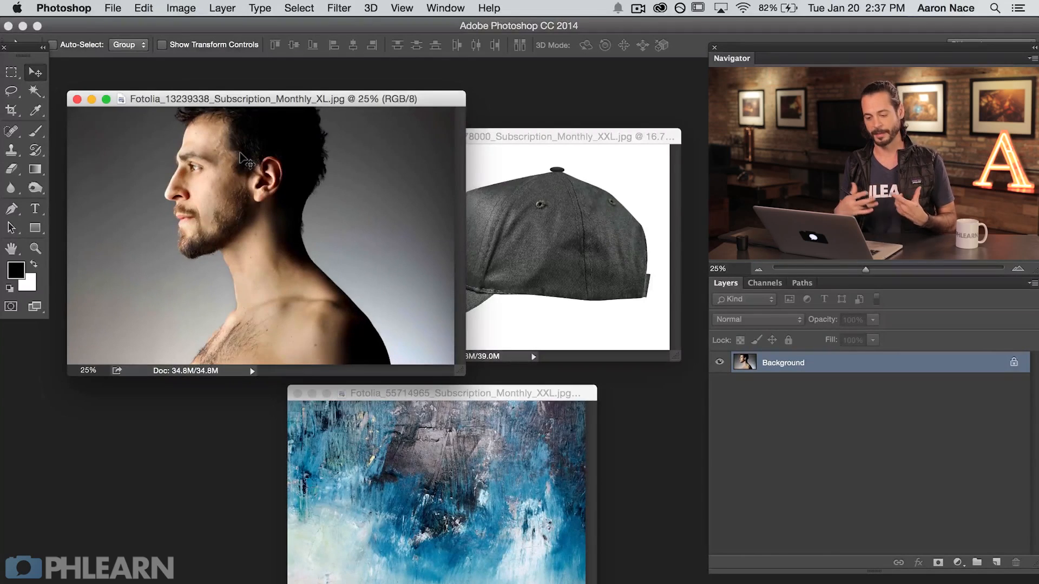
Look over the three source images: the man's profile portrait, the grey cap and the blue paint texture
drag(311, 100, 313, 105)
drag(557, 137, 554, 129)
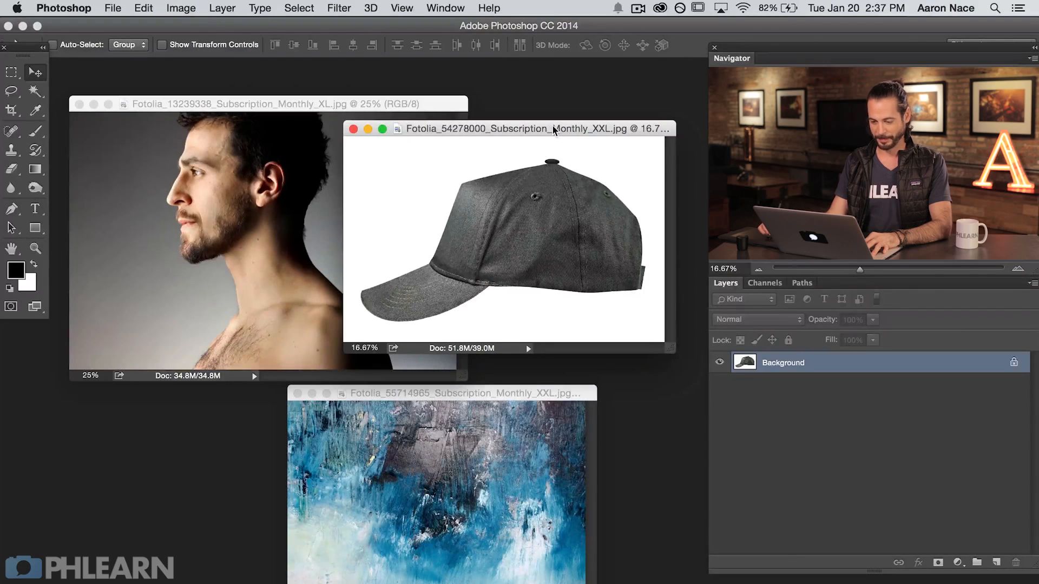
drag(553, 130, 554, 129)
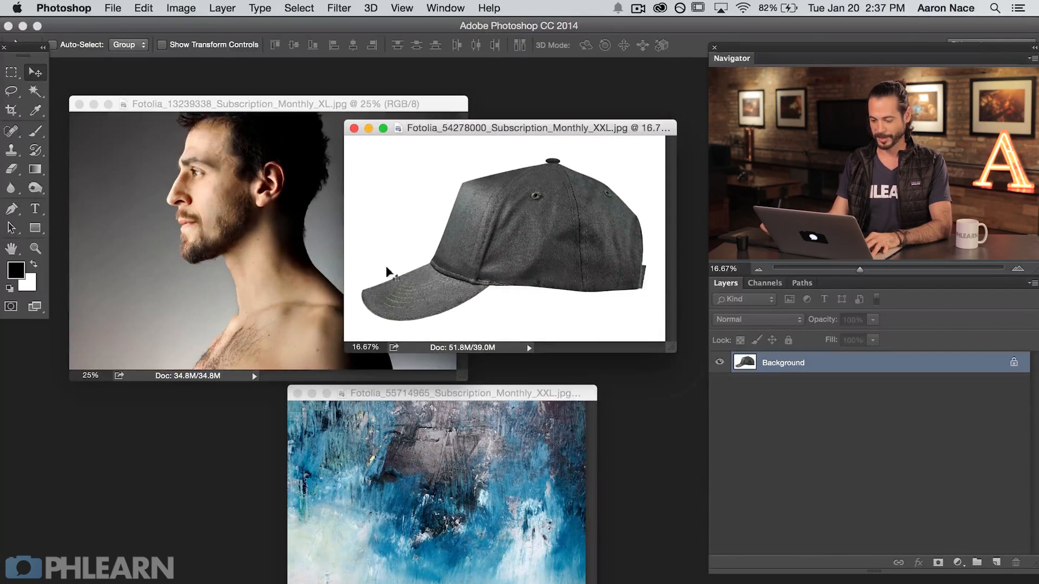
drag(504, 392, 517, 377)
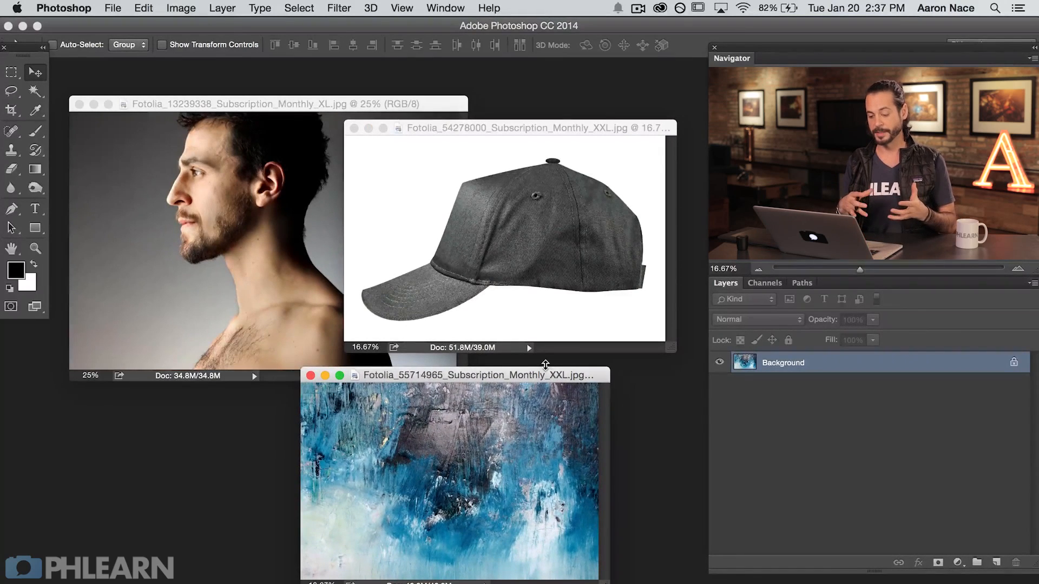
key(super+plus)
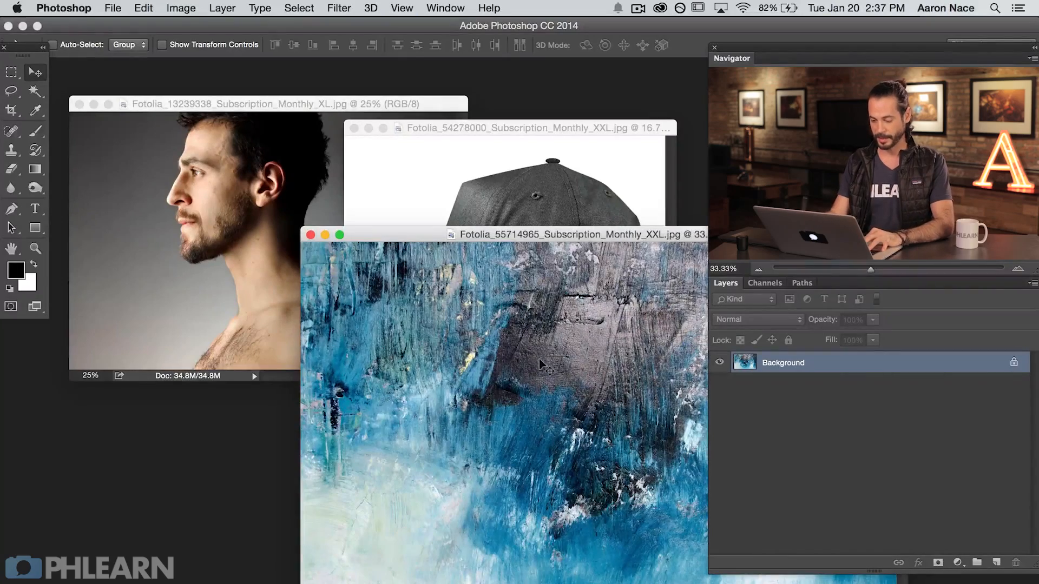
drag(588, 233, 442, 160)
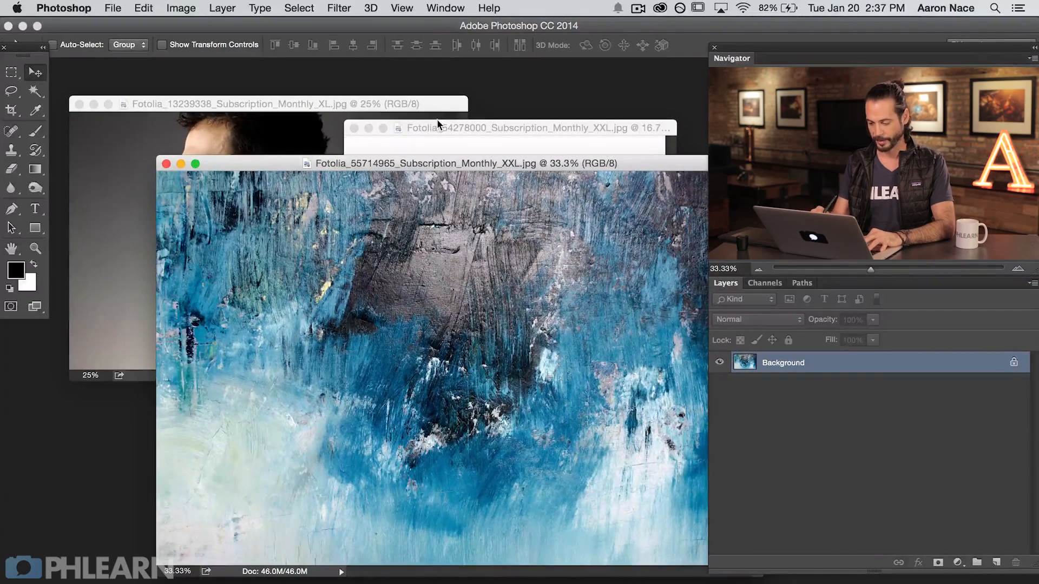
key(super+minus)
key(super+minus)
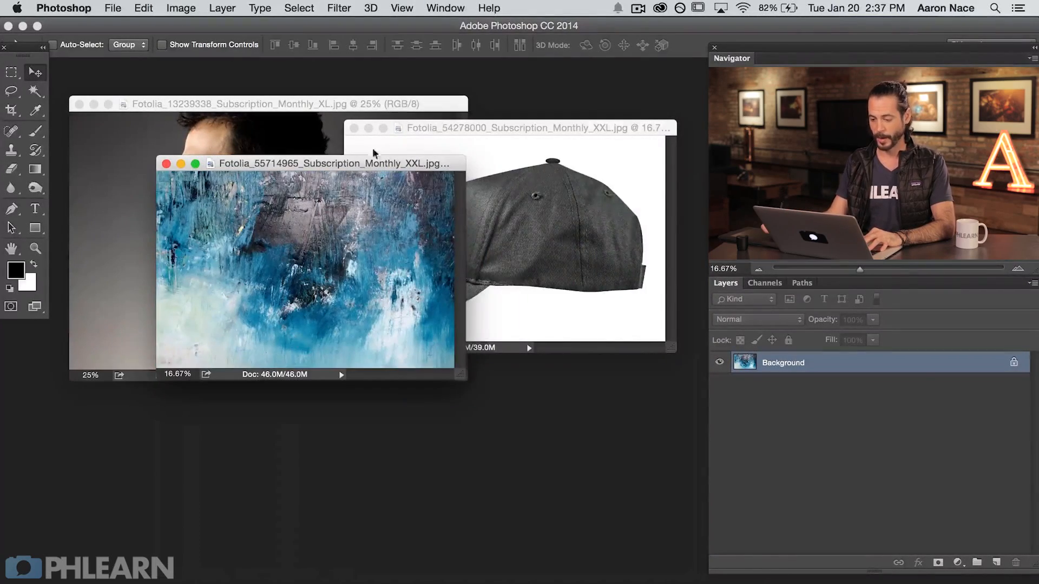
drag(382, 164, 536, 382)
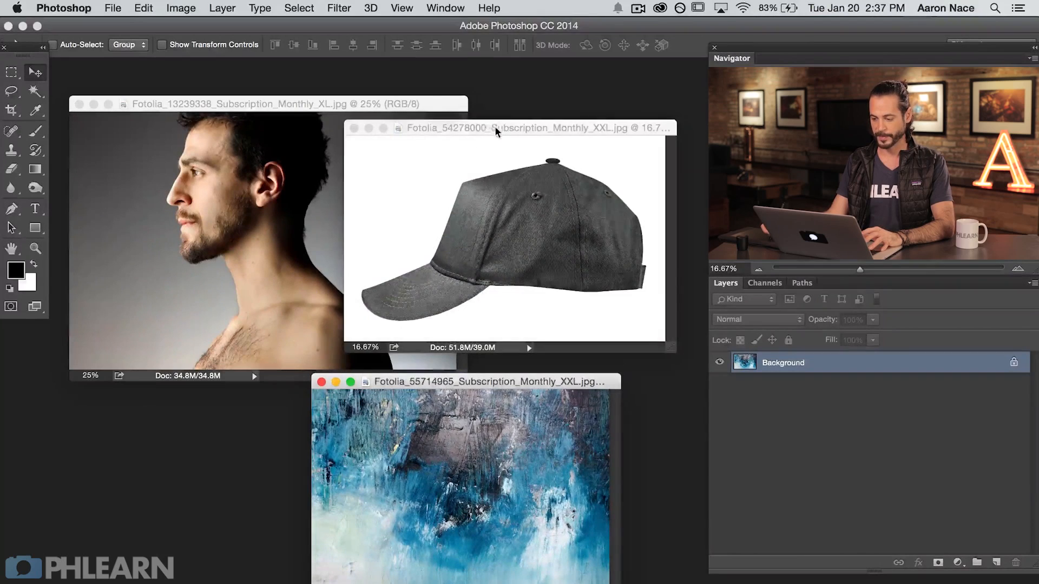
Select the white background around the cap with the Magic Wand tool at tolerance 30
drag(492, 128, 476, 132)
key(f)
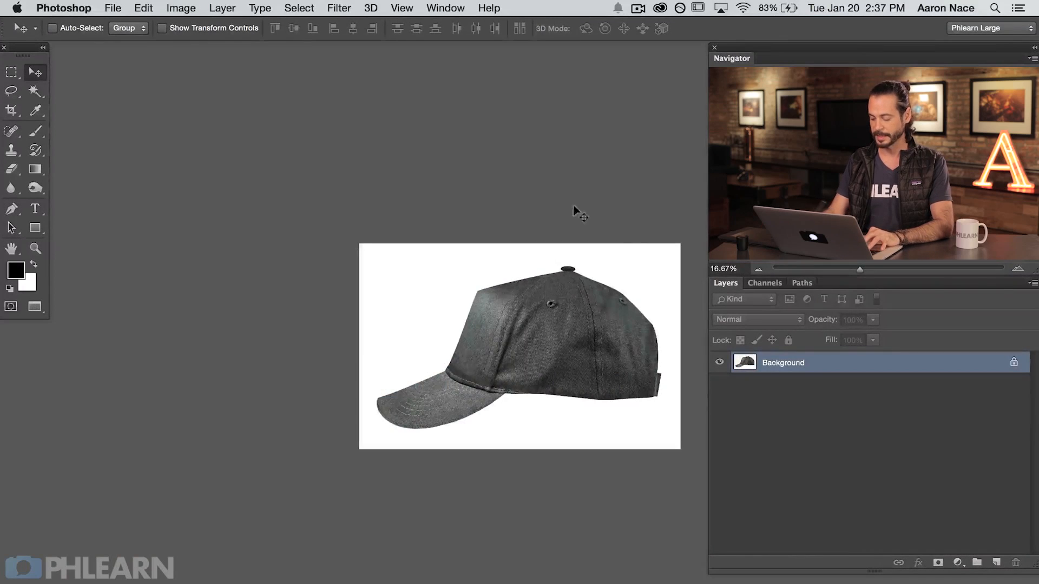
key(super+plus)
drag(446, 347, 316, 353)
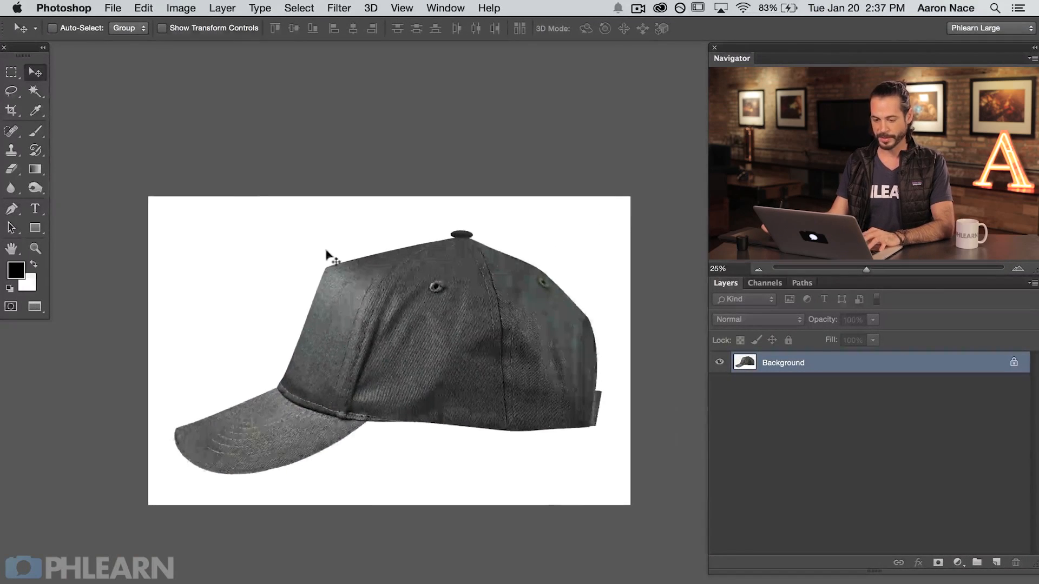
click(36, 95)
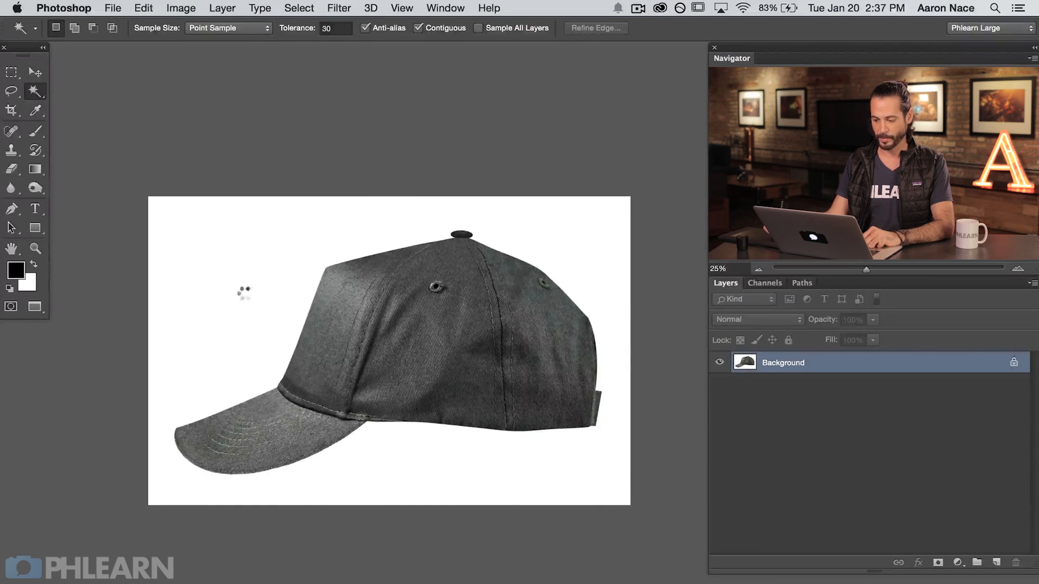
click(243, 292)
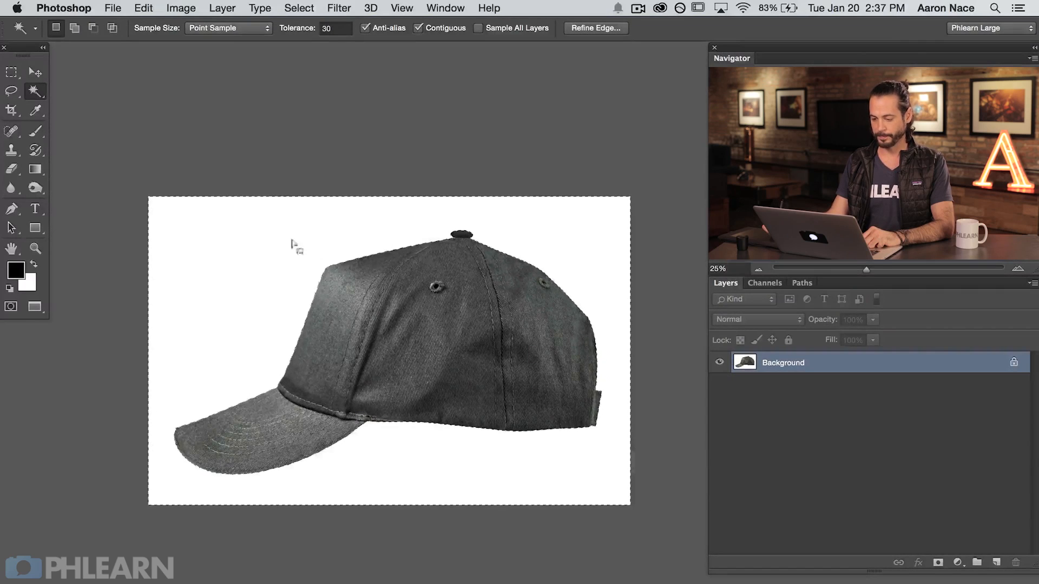
Add a layer mask to the cap image from the background selection and invert the mask to isolate the cap
click(936, 561)
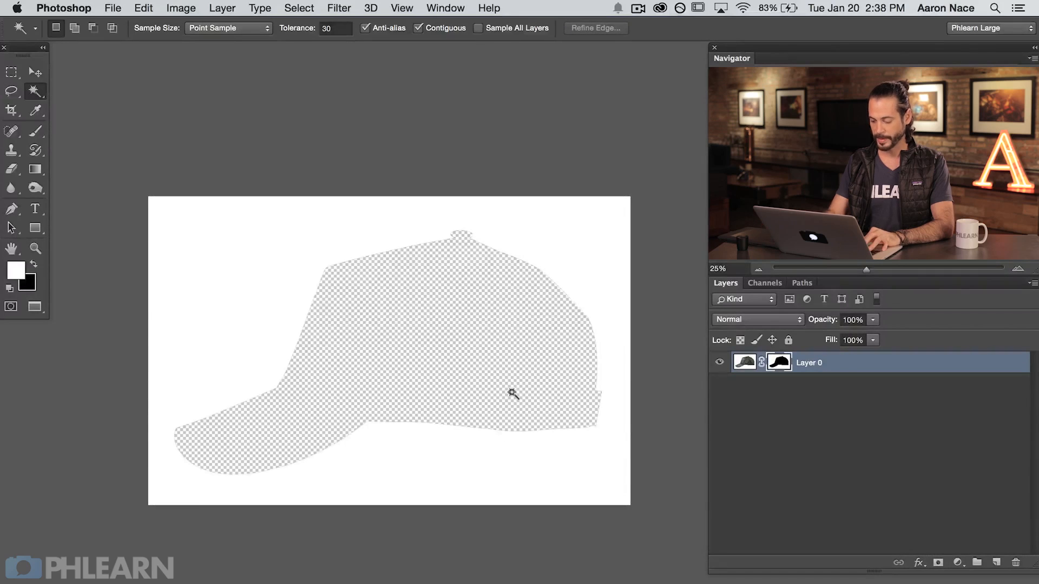
scroll(512, 394, up, 1)
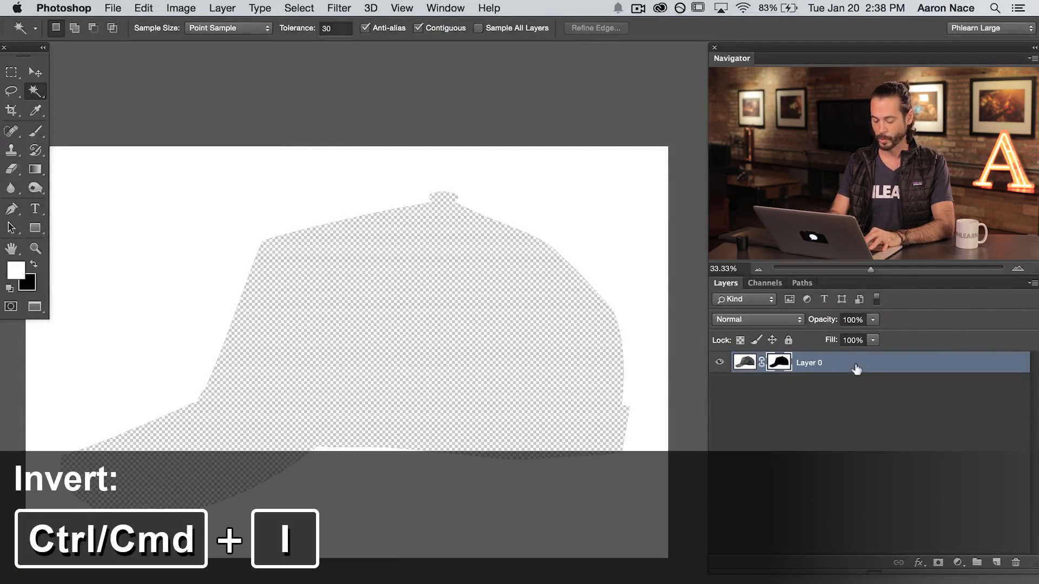
key(super+i)
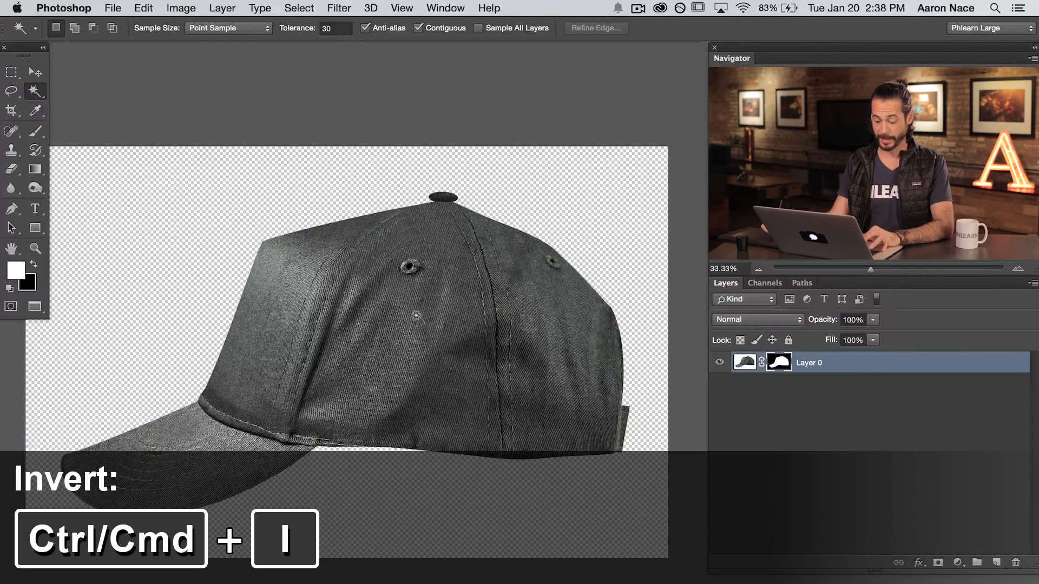
key(f)
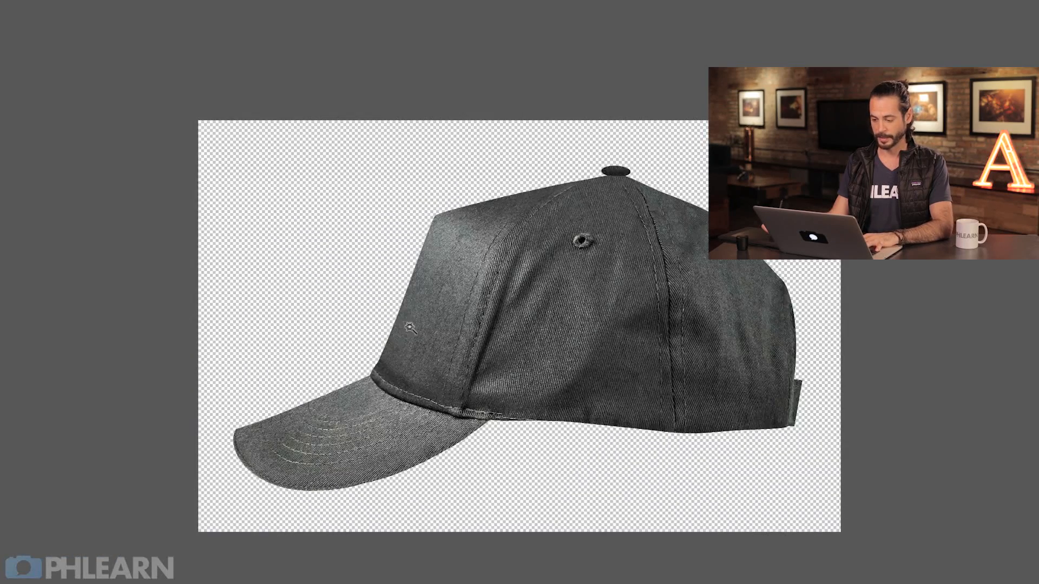
key(f)
key(super+minus)
key(super+minus)
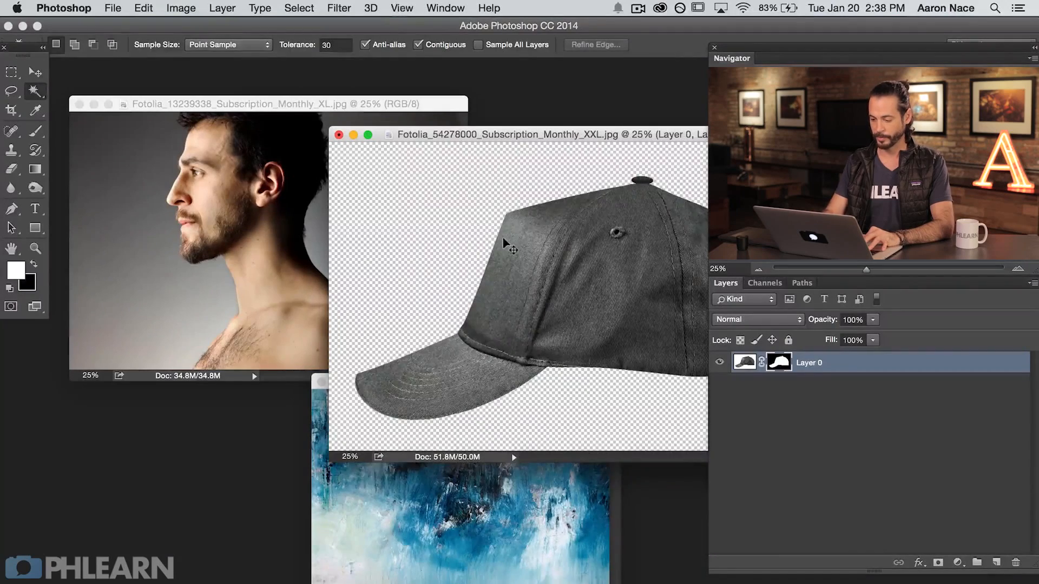
Select the grey backdrop in front of the man's face and chest in the portrait with the Magic Wand tool
drag(315, 110, 318, 111)
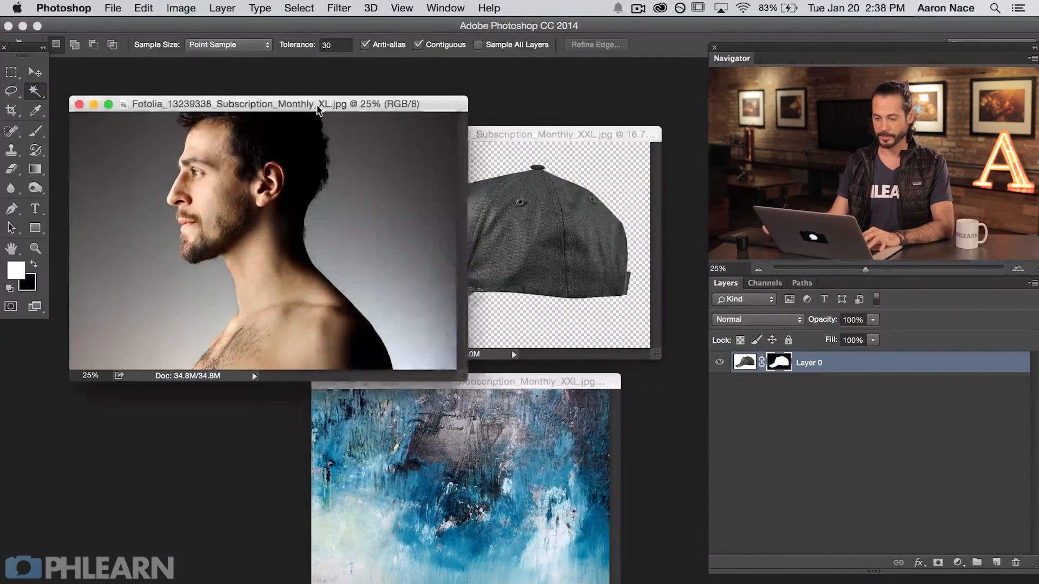
key(f)
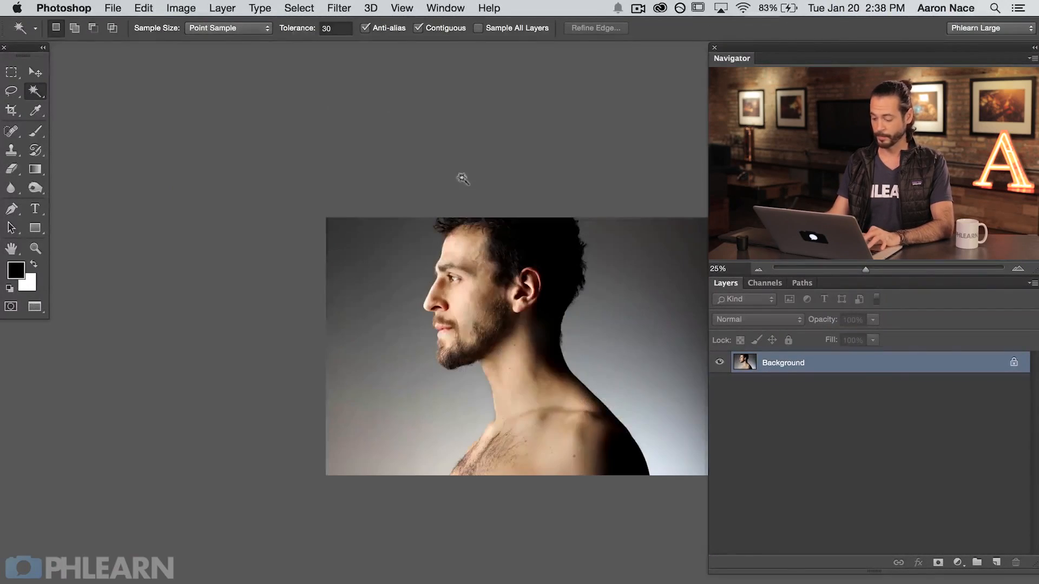
key(super+plus)
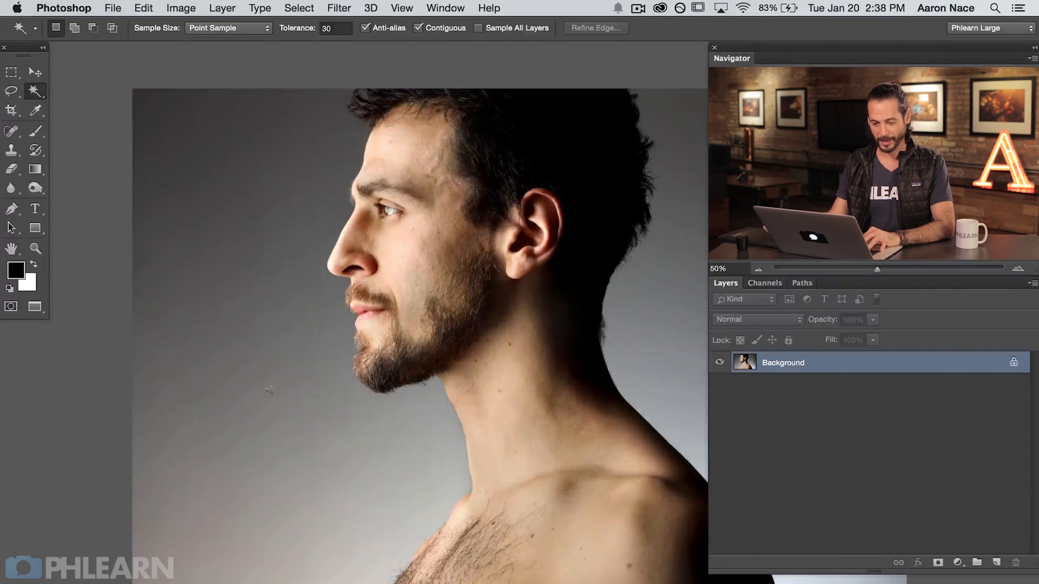
click(271, 124)
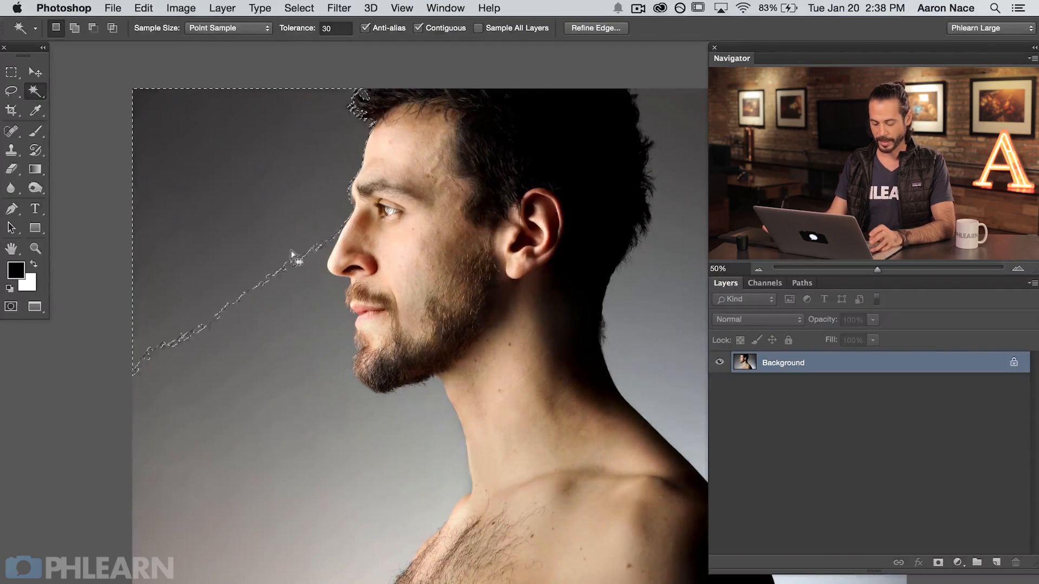
shift+click(274, 298)
shift+click(300, 421)
shift+click(391, 523)
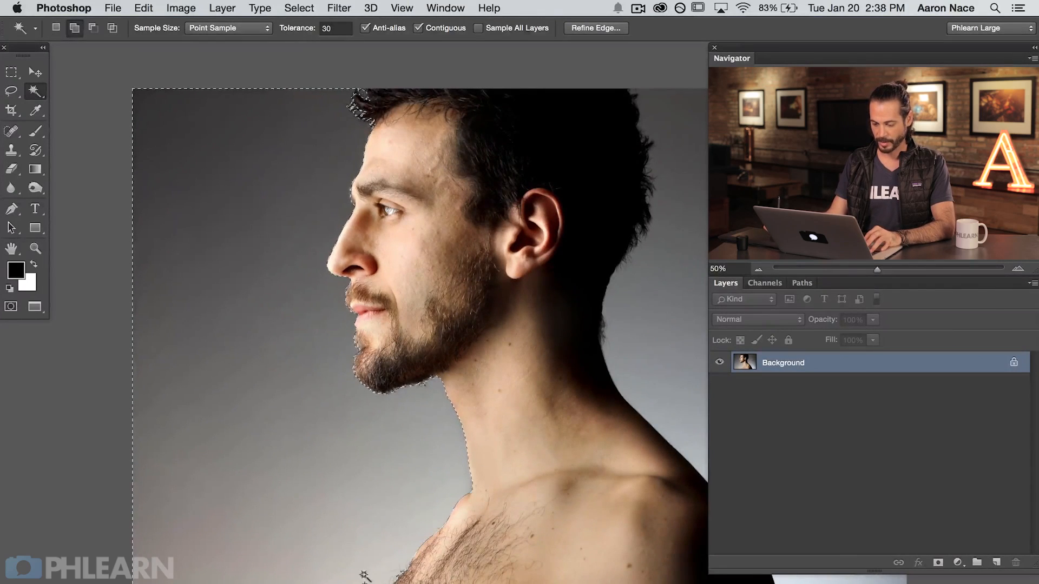
Add the backdrop behind the man's head, neck and shoulder to the Magic Wand selection
drag(464, 410, 274, 424)
shift+click(529, 151)
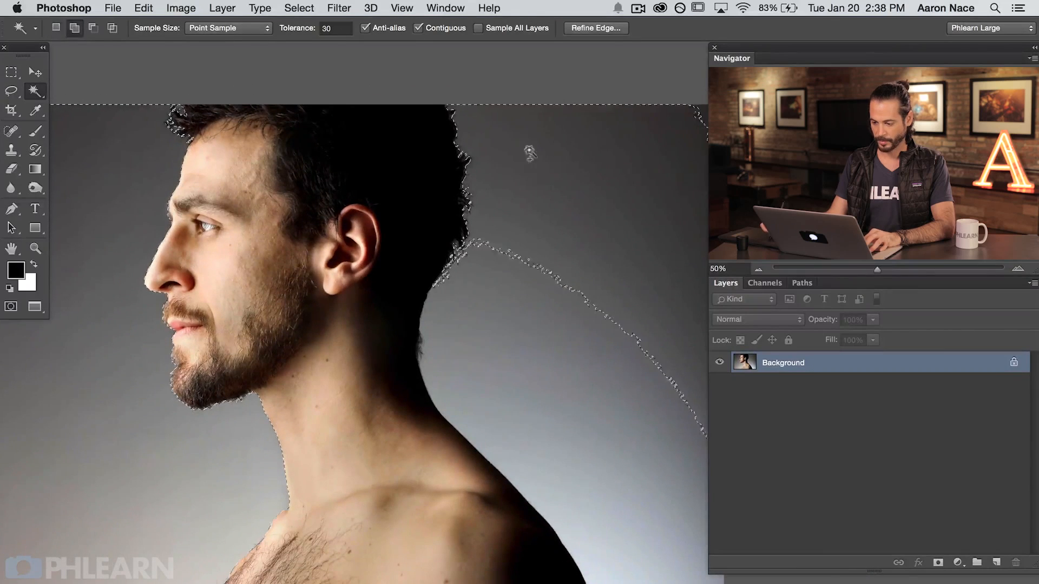
click(514, 411)
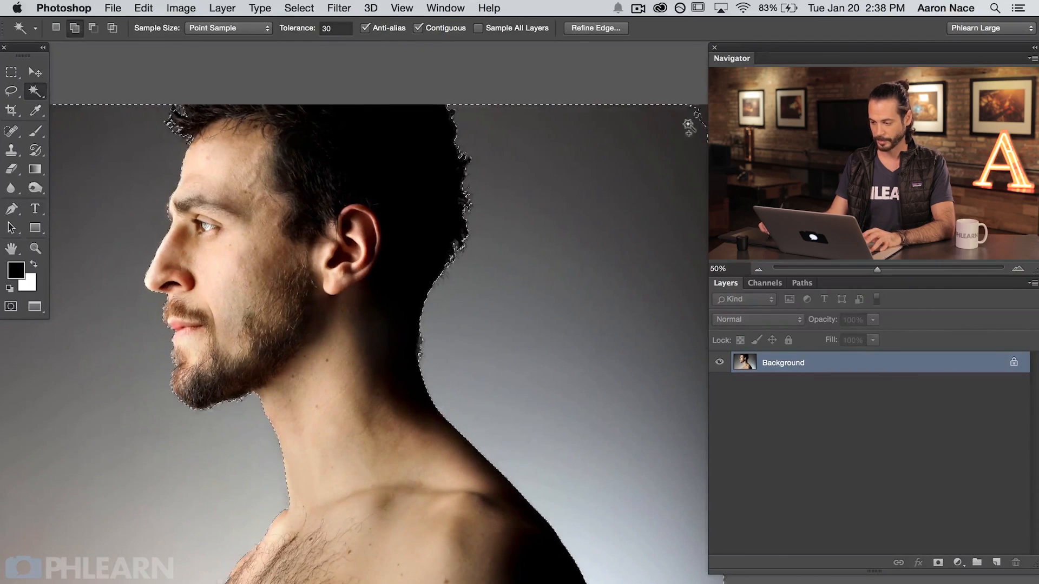
Open Refine Edge for the portrait's backdrop selection and compare the Overlay preview, leaving the view mode on Black & White
drag(572, 239, 622, 320)
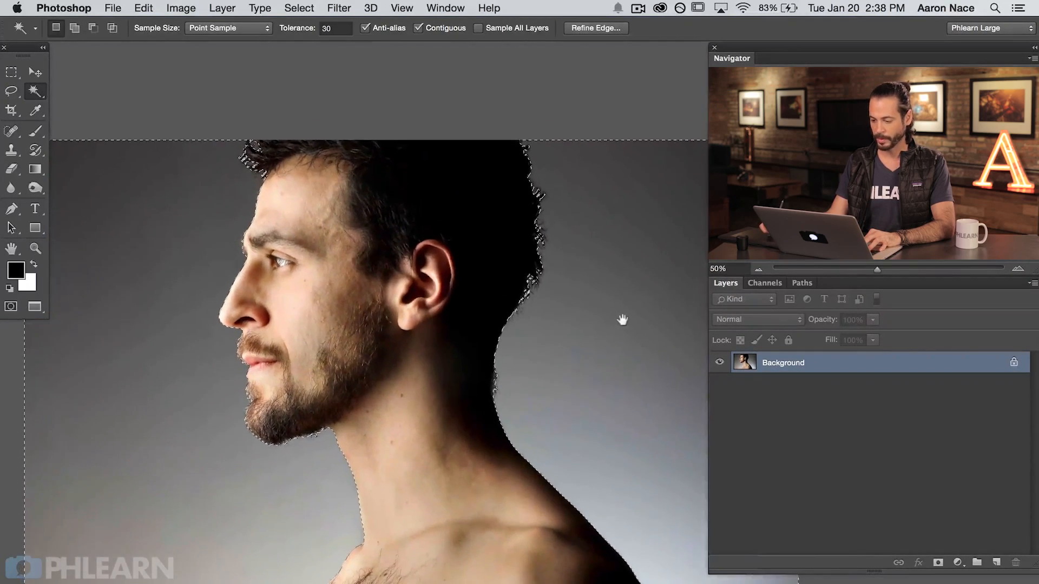
key(super+equal)
key(super+equal)
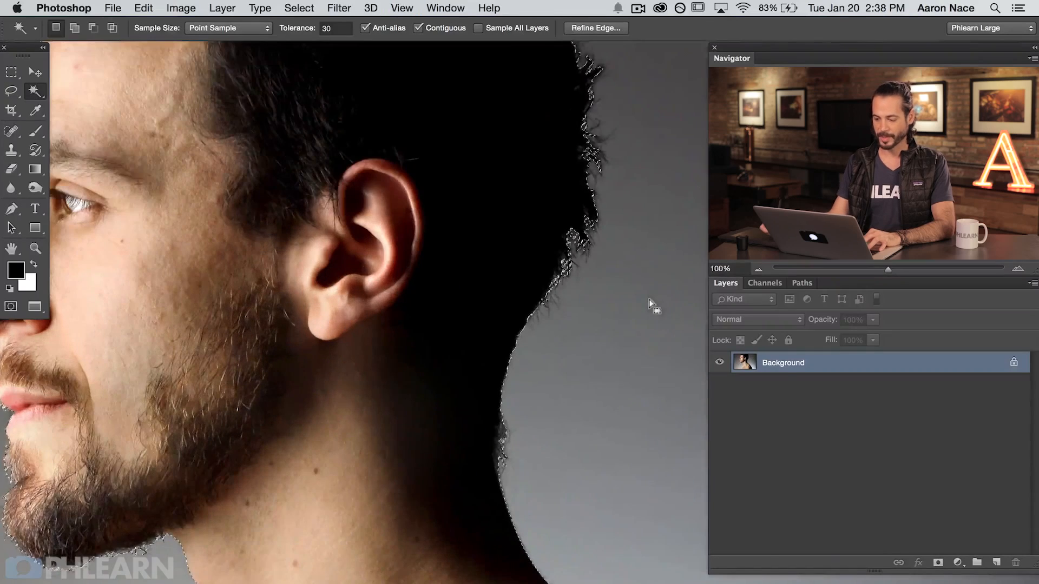
drag(520, 280, 459, 374)
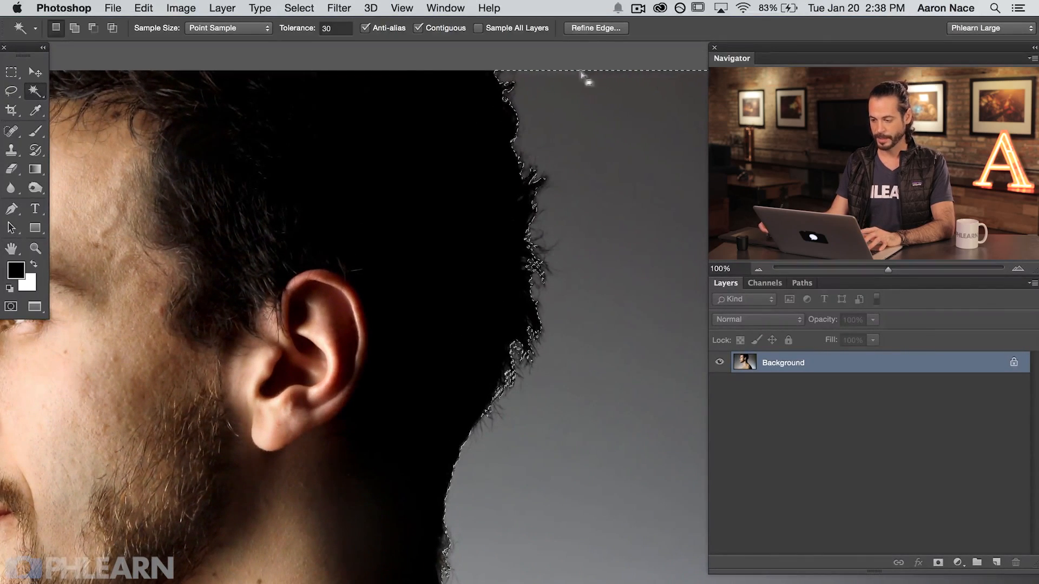
click(594, 28)
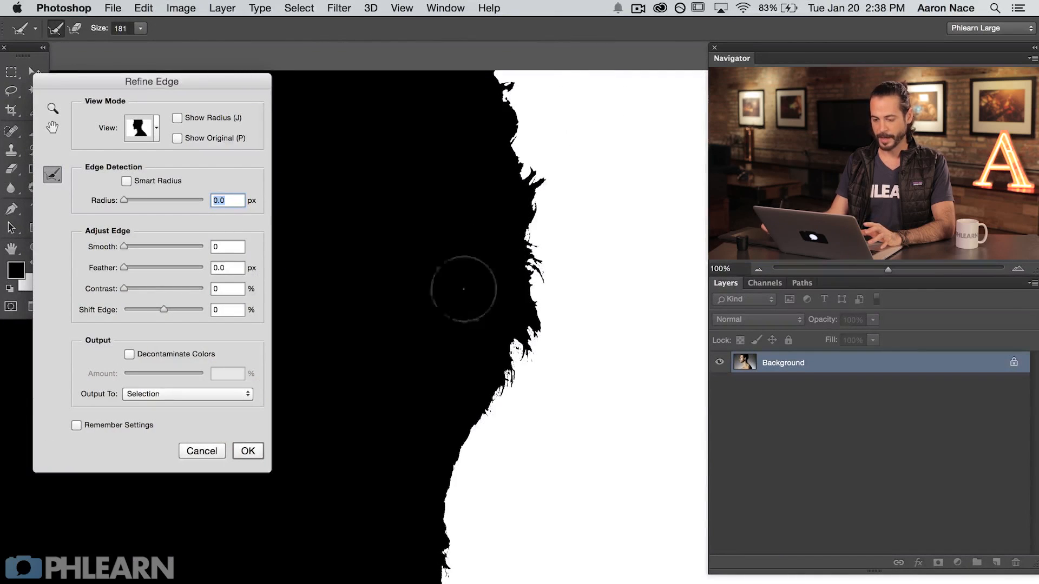
click(156, 128)
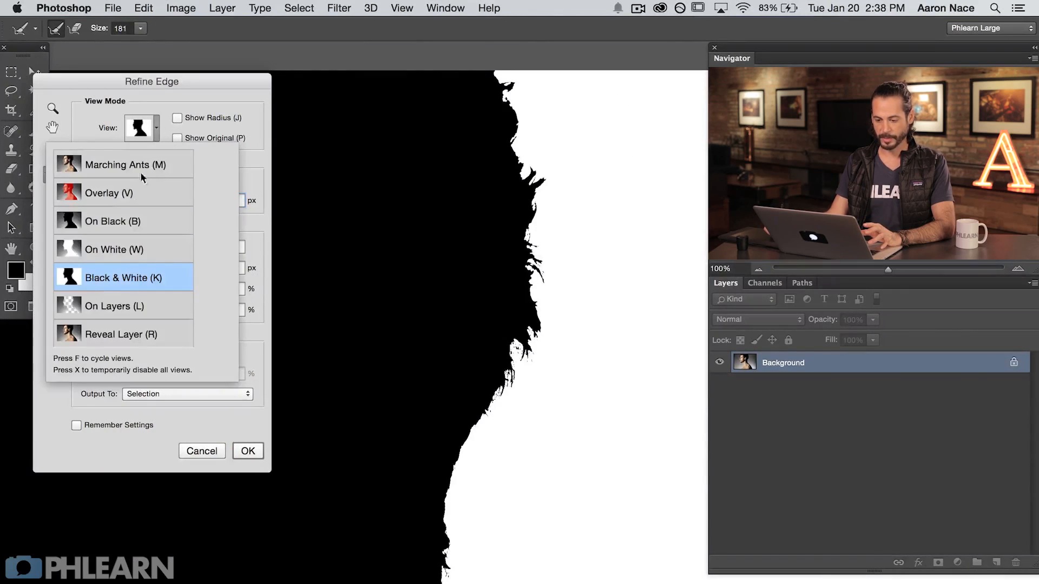
click(131, 194)
click(157, 129)
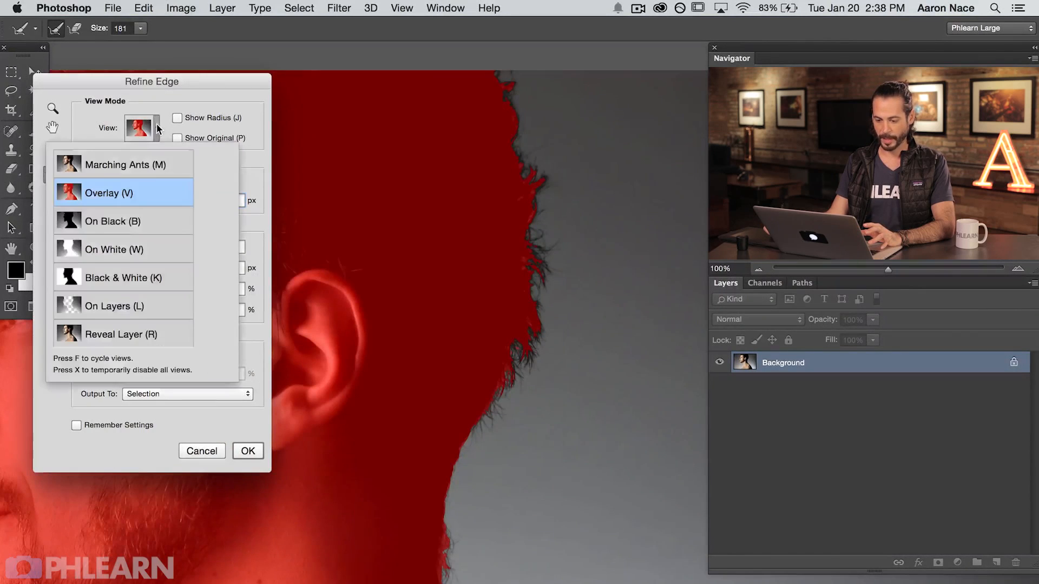
click(128, 276)
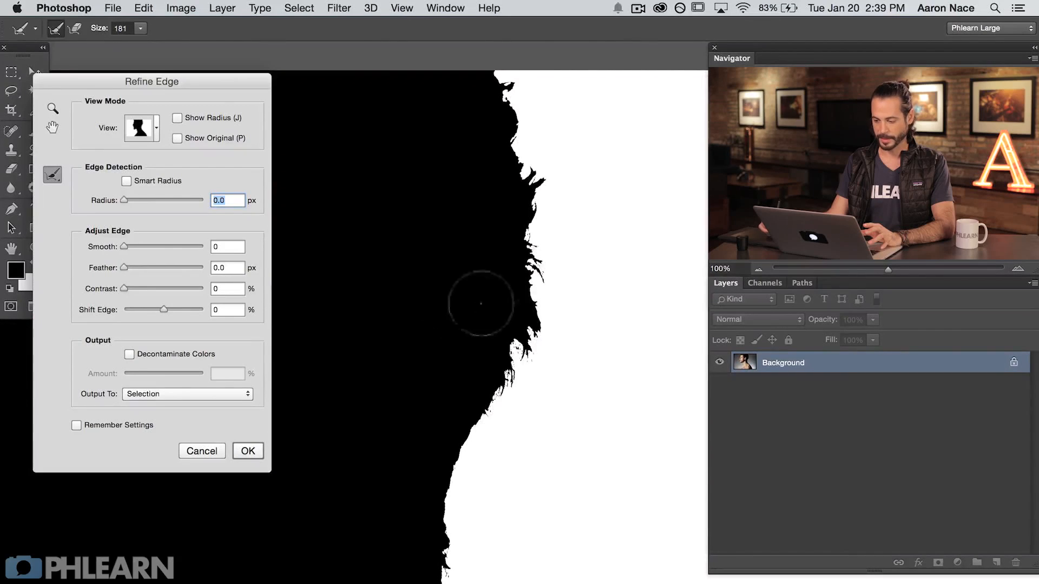
Brush the Refine Radius tool along the hair at the back of the head and neck, and along the moustache and beard
key(super+minus)
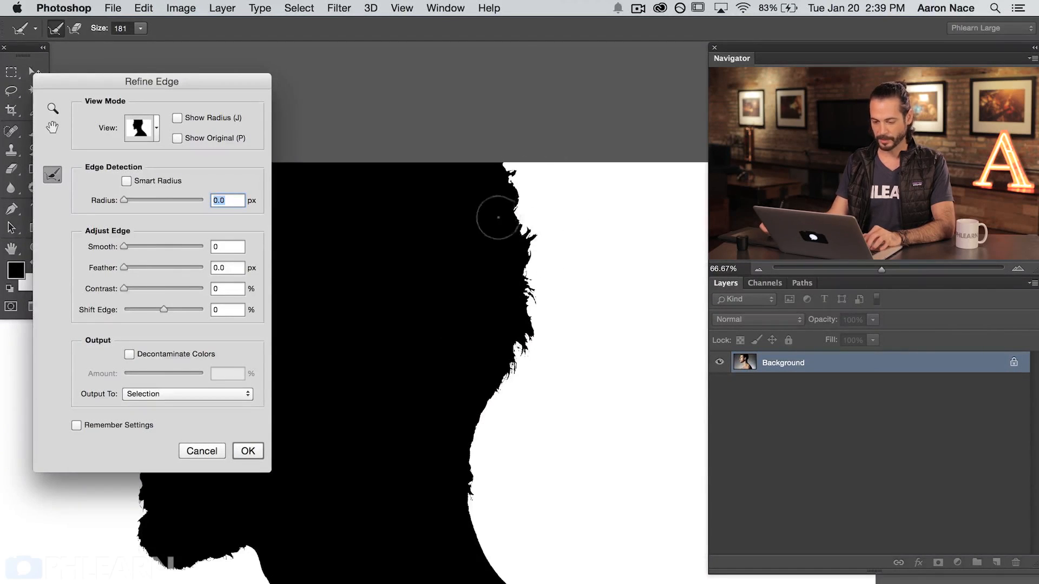
click(54, 174)
click(87, 172)
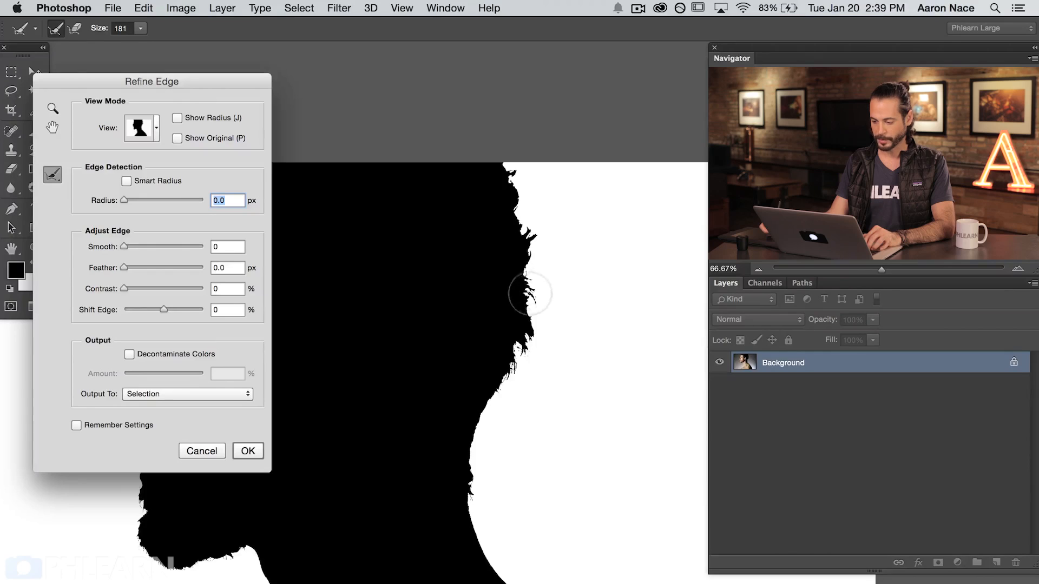
mouse_move(528, 250)
mouse_down()
mouse_move(504, 159)
mouse_move(532, 299)
mouse_move(528, 355)
mouse_move(515, 354)
mouse_move(492, 417)
mouse_up()
drag(480, 475, 479, 516)
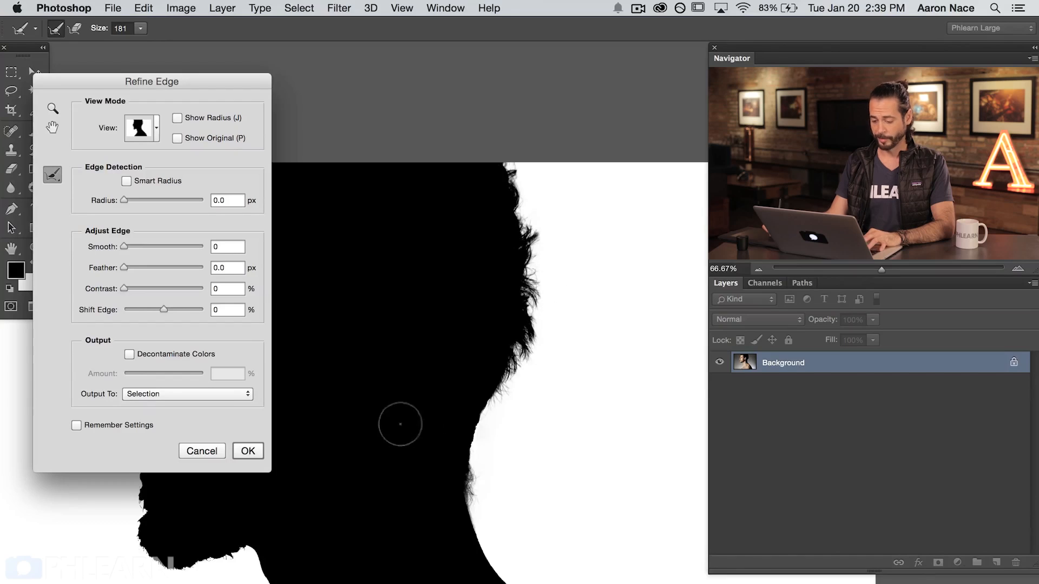
drag(299, 520, 547, 451)
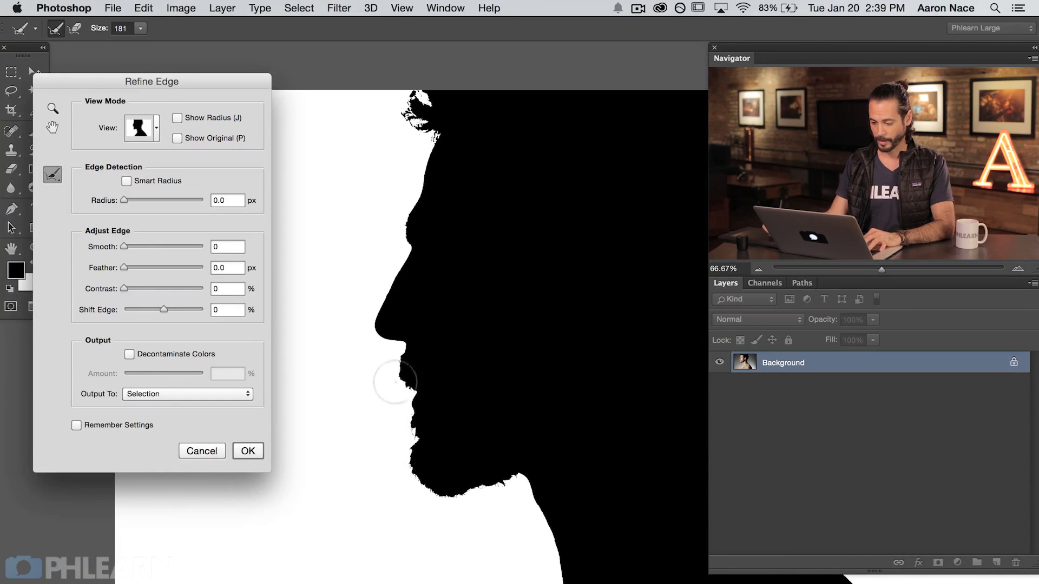
mouse_move(402, 356)
mouse_down()
mouse_move(411, 474)
mouse_move(428, 490)
mouse_move(443, 496)
mouse_move(552, 473)
mouse_up()
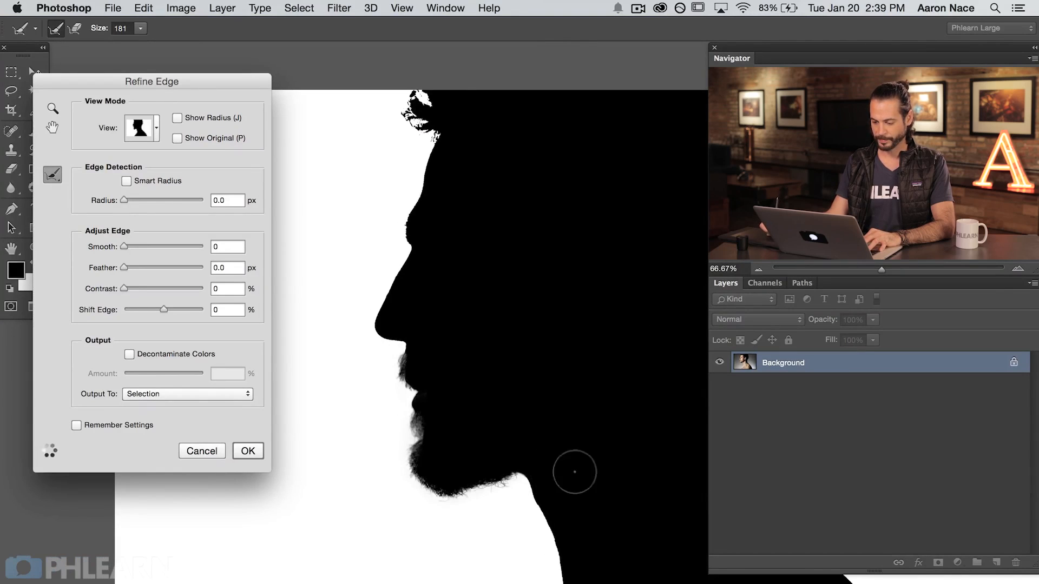
Brush the Refine Radius tool over the hair above the man's forehead and apply Refine Edge, outputting to a selection
mouse_move(425, 135)
mouse_down()
mouse_move(409, 120)
mouse_move(405, 93)
mouse_up()
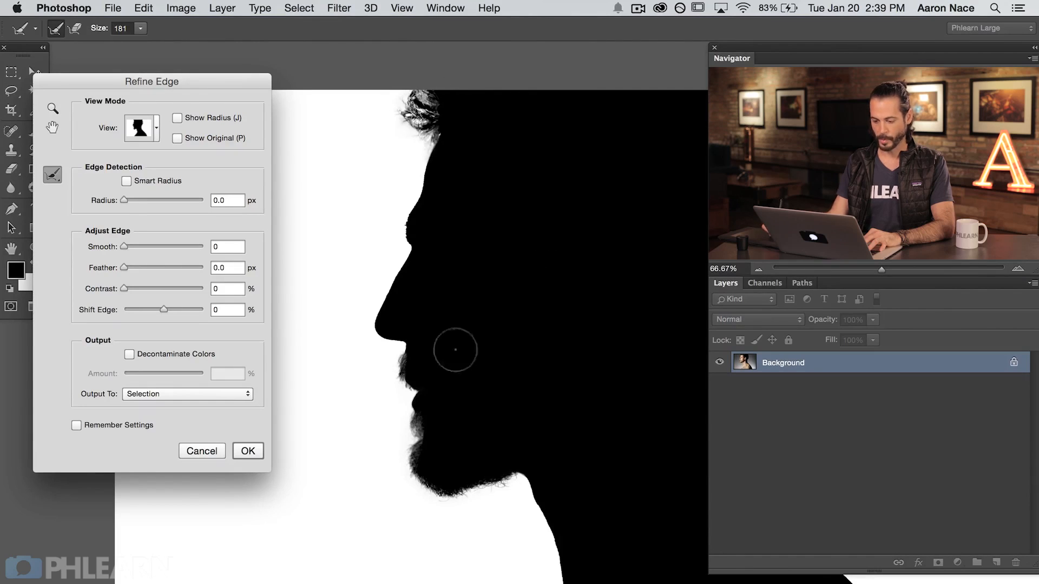
click(253, 451)
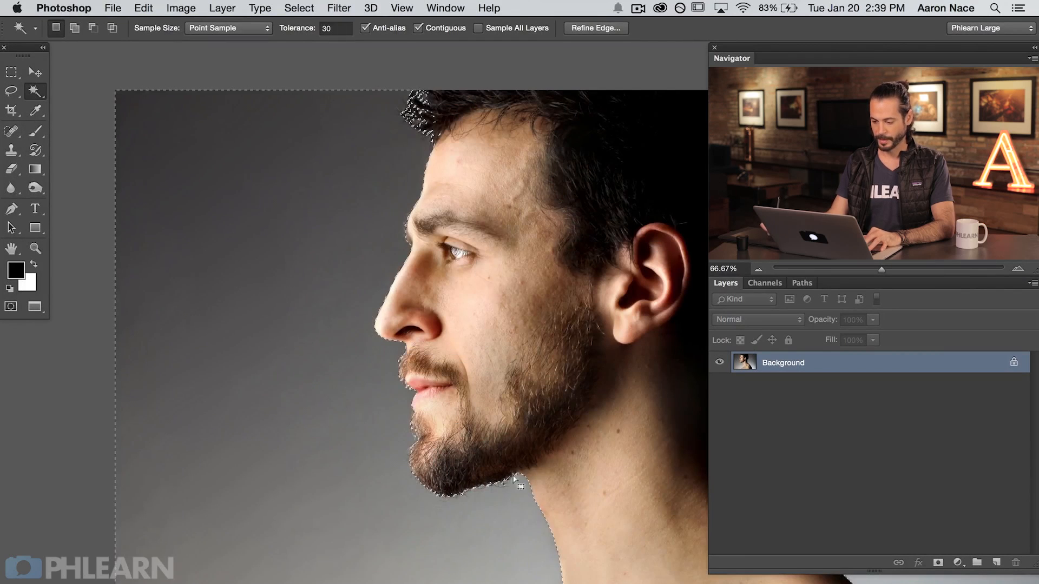
Add a layer mask from the backdrop selection and invert it so the man shows and the grey backdrop is hidden
key(super+minus)
drag(517, 417, 451, 436)
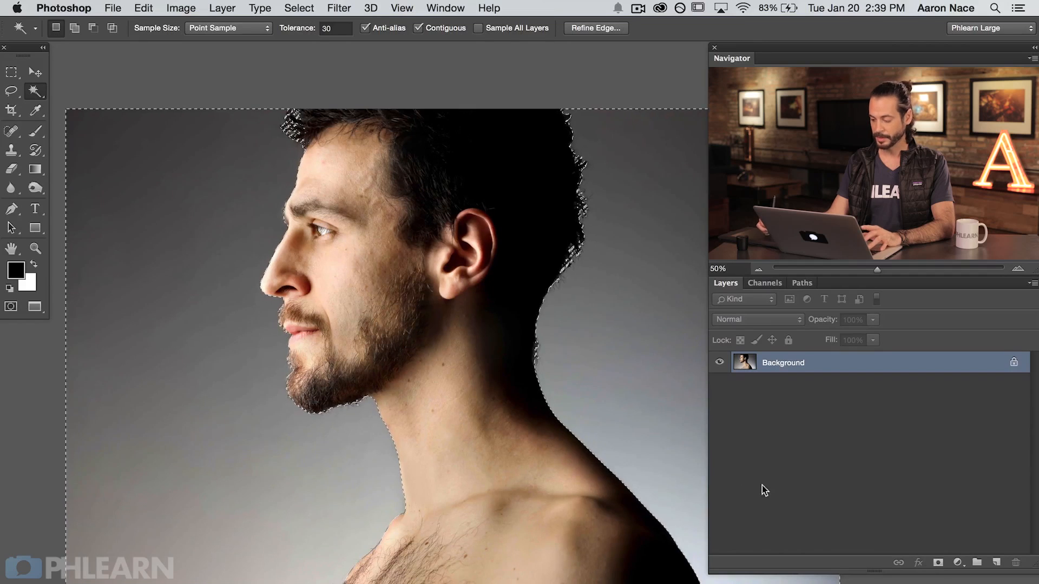
click(937, 564)
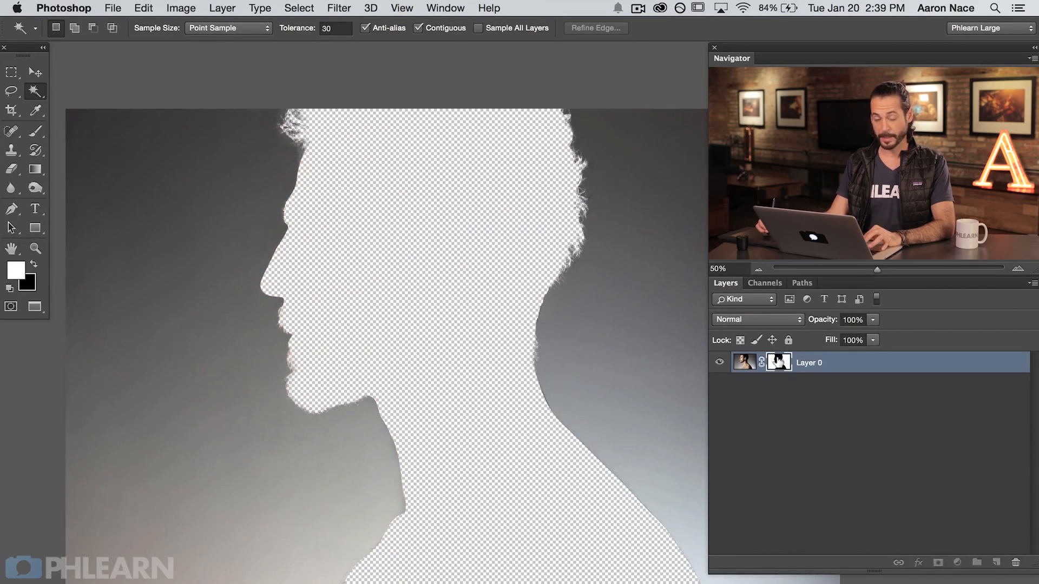
key(super+i)
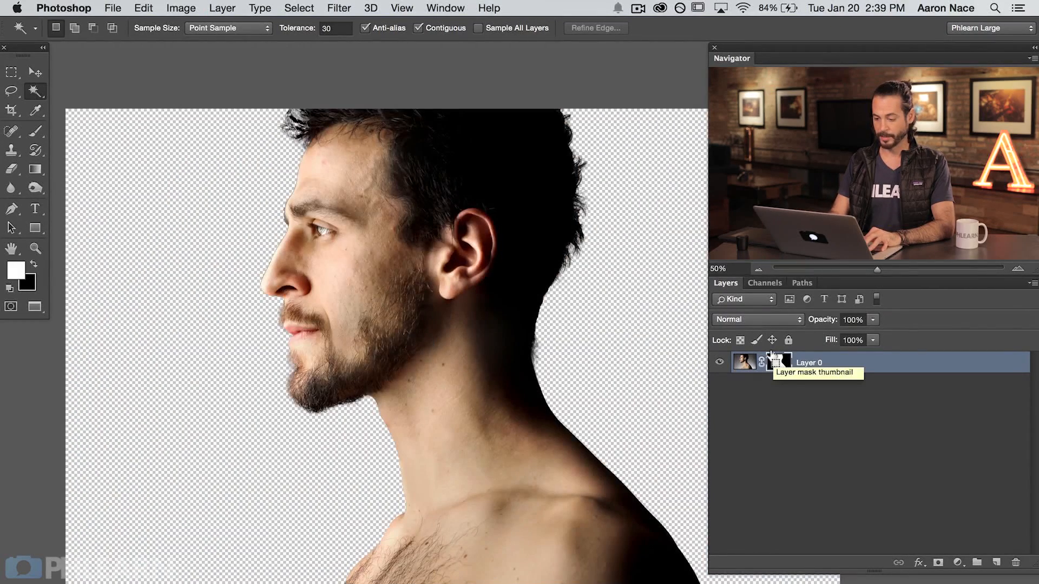
Show the open documents as floating windows and copy the masked portrait into the blue paint texture document with the Move tool
key(super+minus)
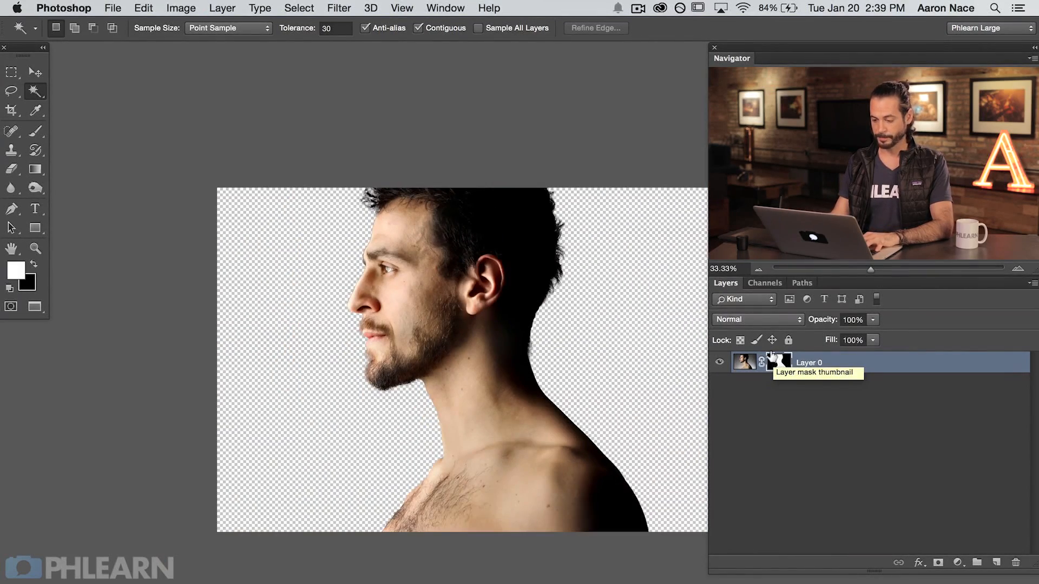
key(f)
key(f)
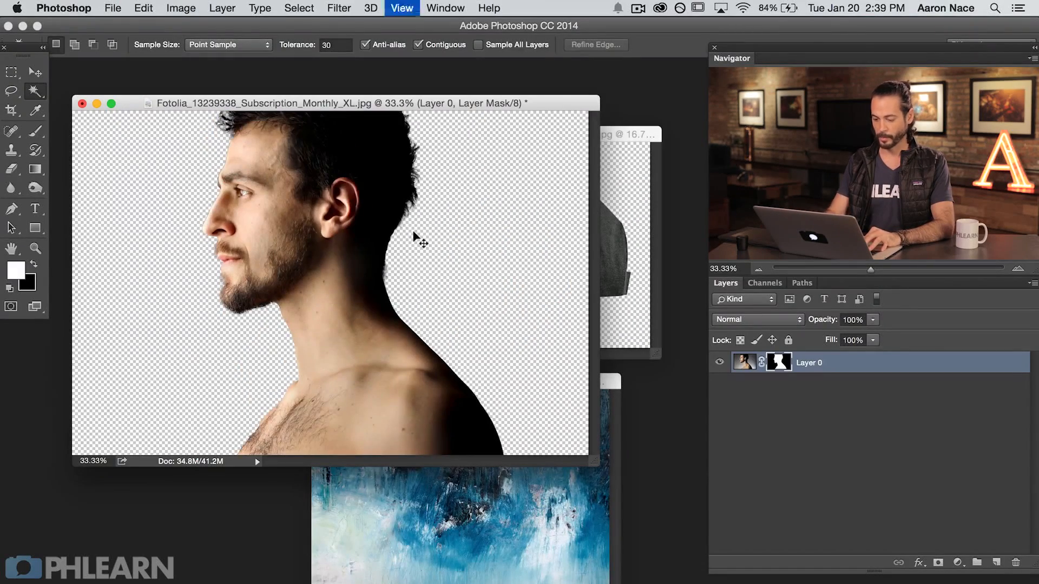
key(super+minus)
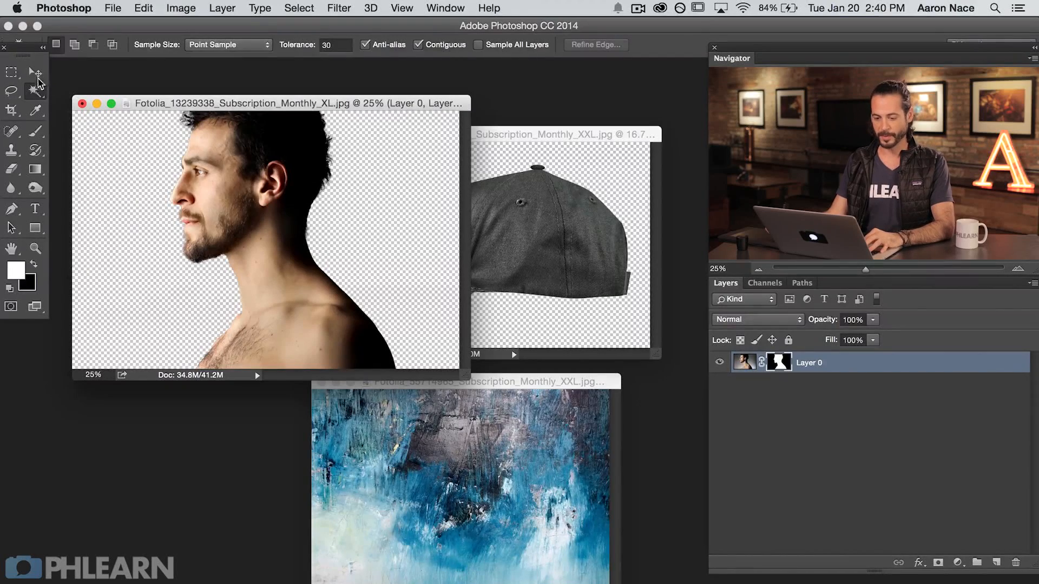
click(36, 73)
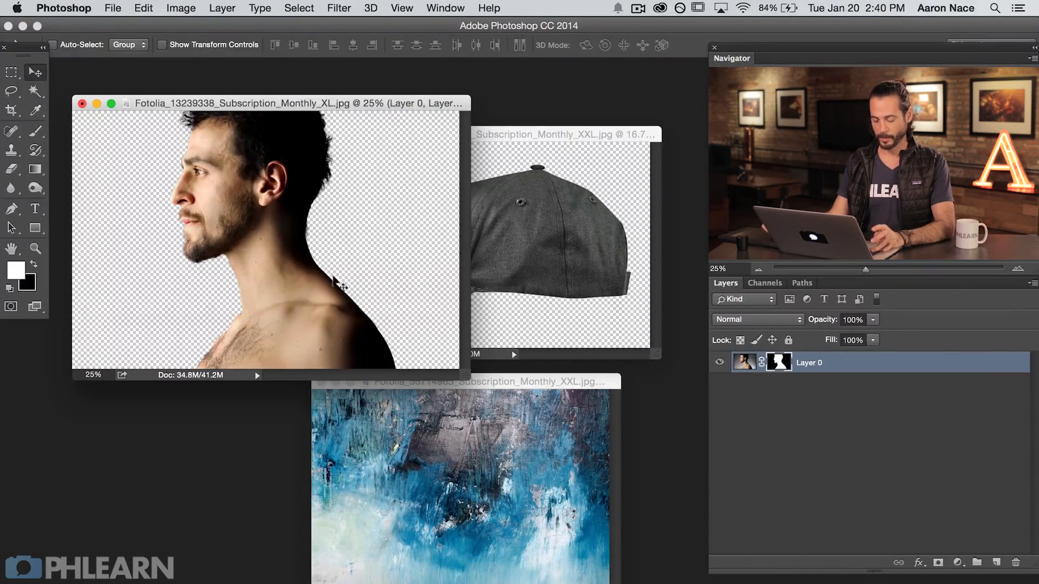
mouse_move(292, 230)
mouse_down()
mouse_move(474, 482)
mouse_move(474, 453)
mouse_move(433, 494)
mouse_move(442, 496)
mouse_up()
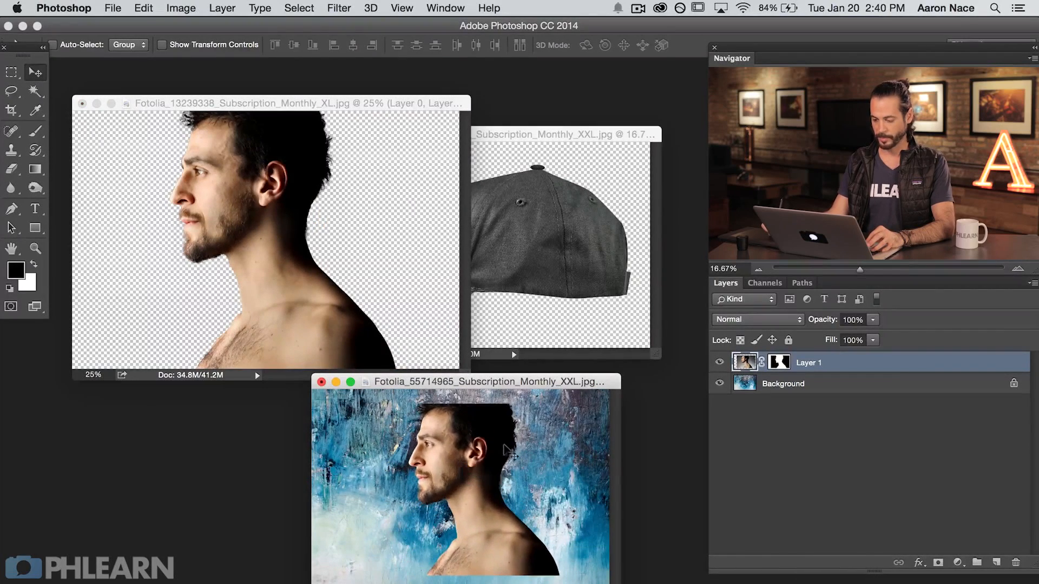
Copy the masked cap from its document into the paint texture document, above the man's layer
click(539, 271)
key(x)
drag(527, 232, 576, 479)
key(x)
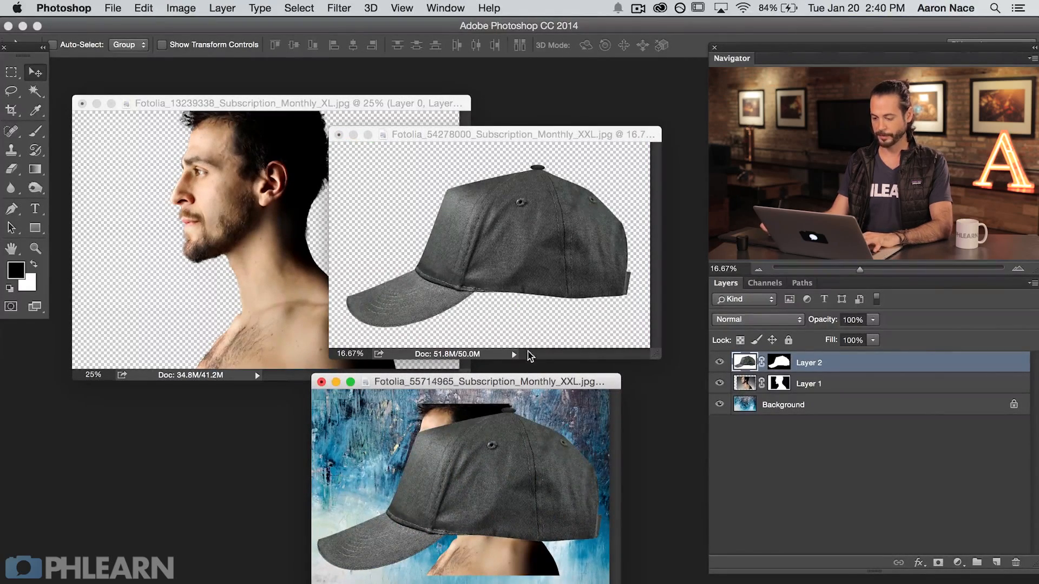
Show the composite full screen and flip the cap and man layers horizontally together with Free Transform
key(f)
key(super+equal)
drag(563, 378, 417, 398)
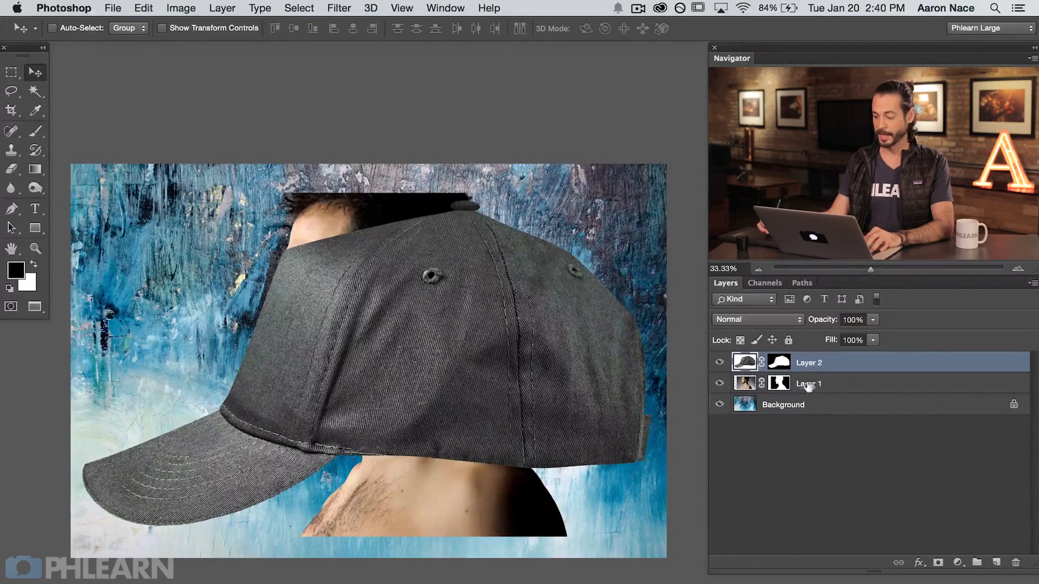
shift+click(837, 384)
right_click(412, 305)
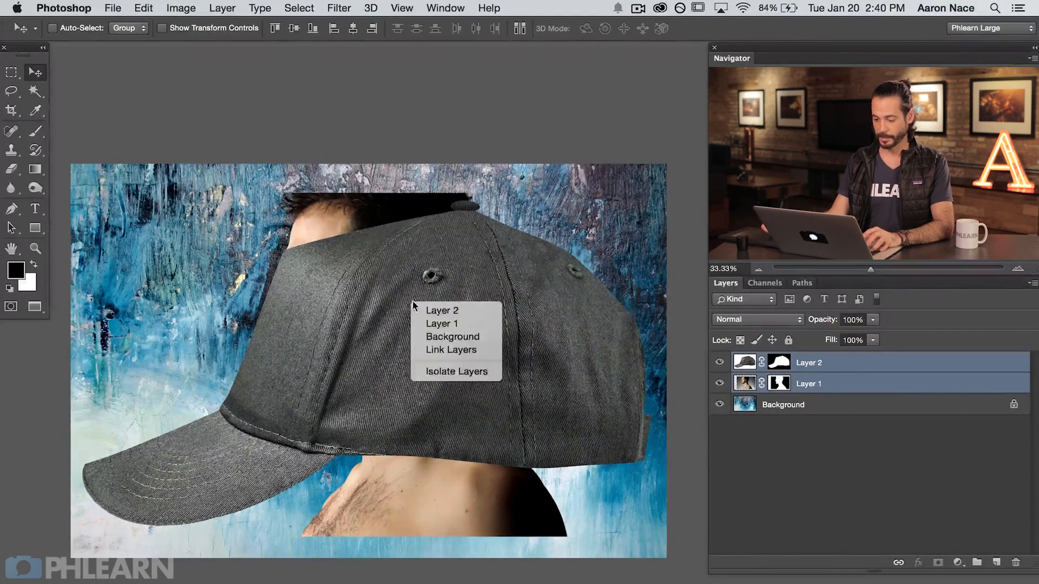
key(Escape)
key(cmd+t)
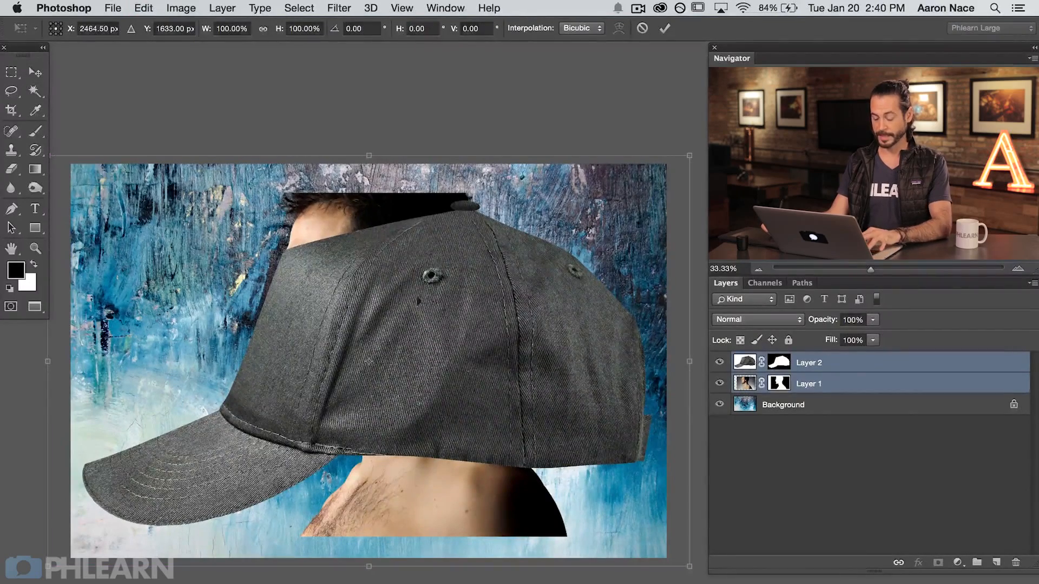
right_click(415, 307)
click(487, 490)
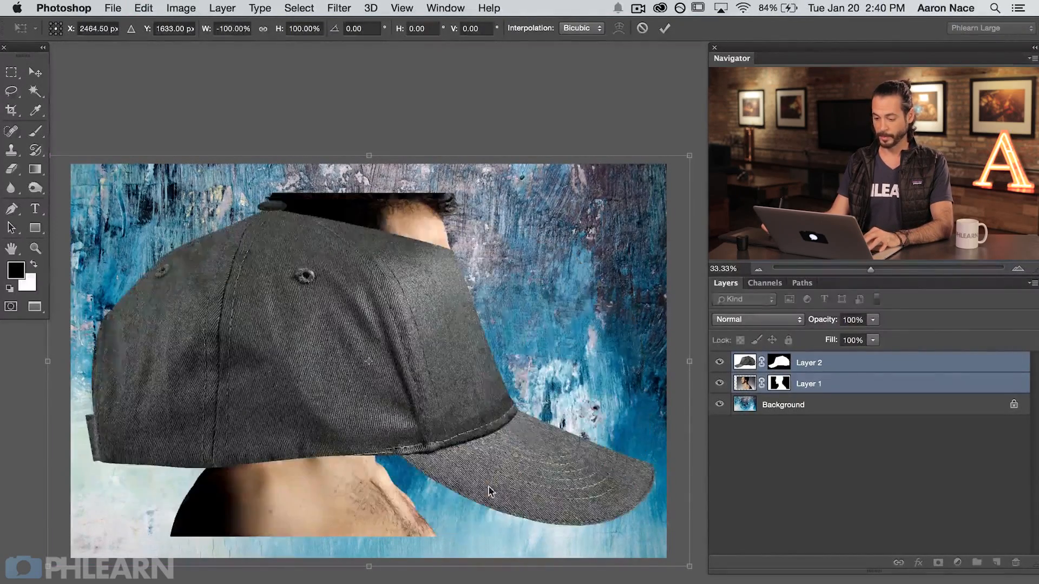
key(Return)
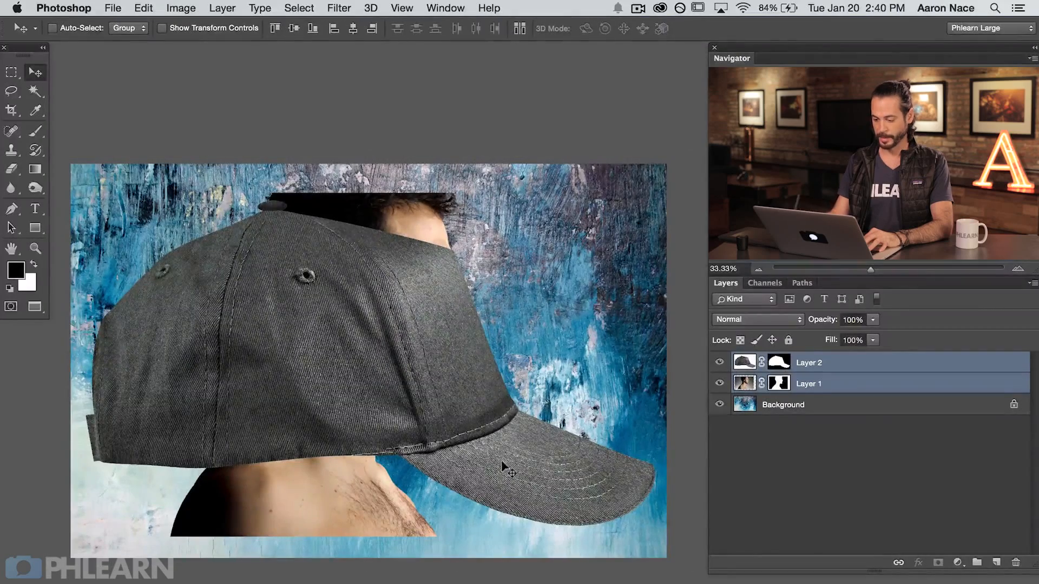
Reposition the cap and the man slightly down and right, so the man's torso meets the canvas's bottom edge
click(838, 365)
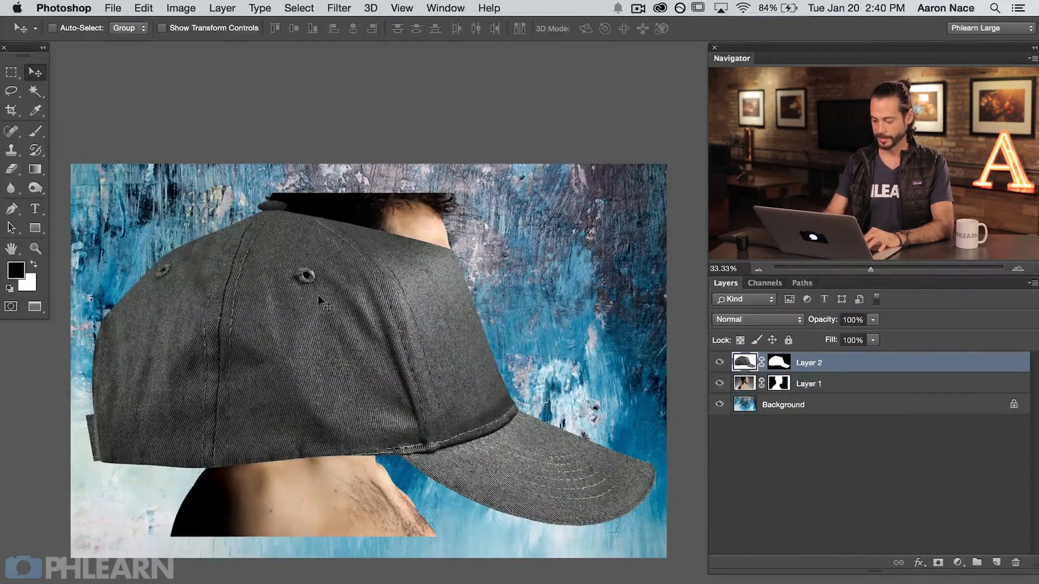
drag(444, 460, 470, 486)
key(alt+[)
Set the cap layer's opacity to 81%, scale the cap to about 52% with Free Transform and place it on the man's head
click(823, 363)
drag(819, 322, 810, 321)
key(super+t)
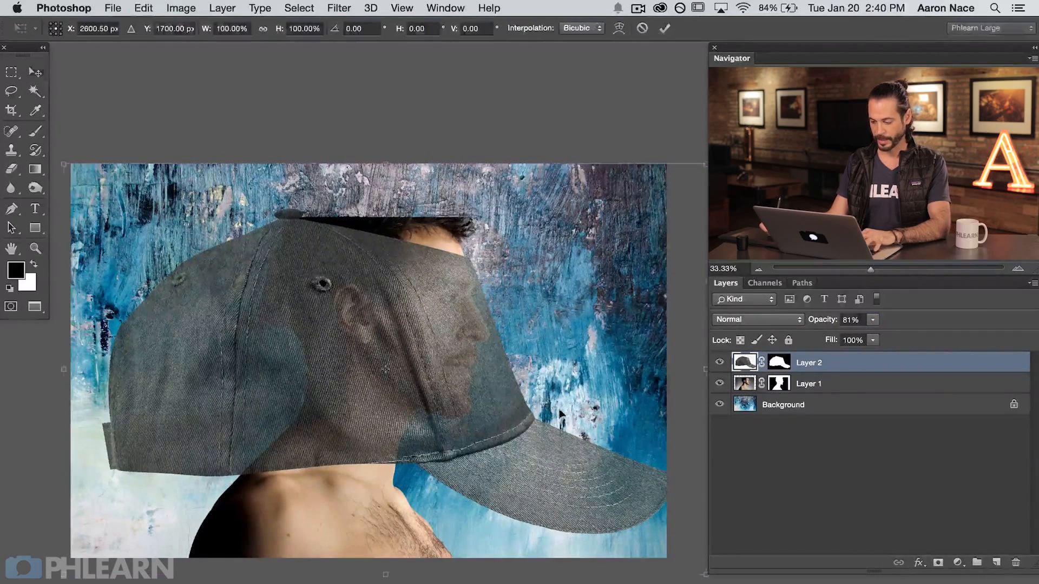
drag(701, 576, 426, 371)
drag(349, 319, 519, 276)
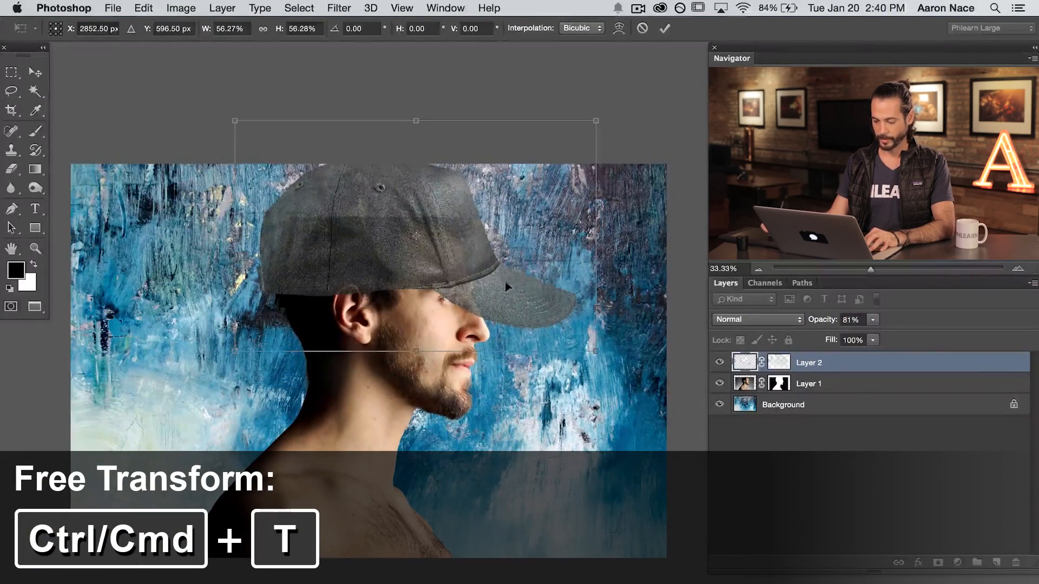
drag(427, 283, 435, 282)
drag(482, 386, 514, 363)
drag(611, 292, 576, 286)
Rotate the cap about -18° around its lower back edge, shrink it slightly to fit the head and apply the transform
drag(457, 291, 288, 323)
mouse_move(599, 204)
mouse_down()
mouse_move(601, 220)
mouse_move(599, 205)
mouse_up()
drag(593, 273, 610, 301)
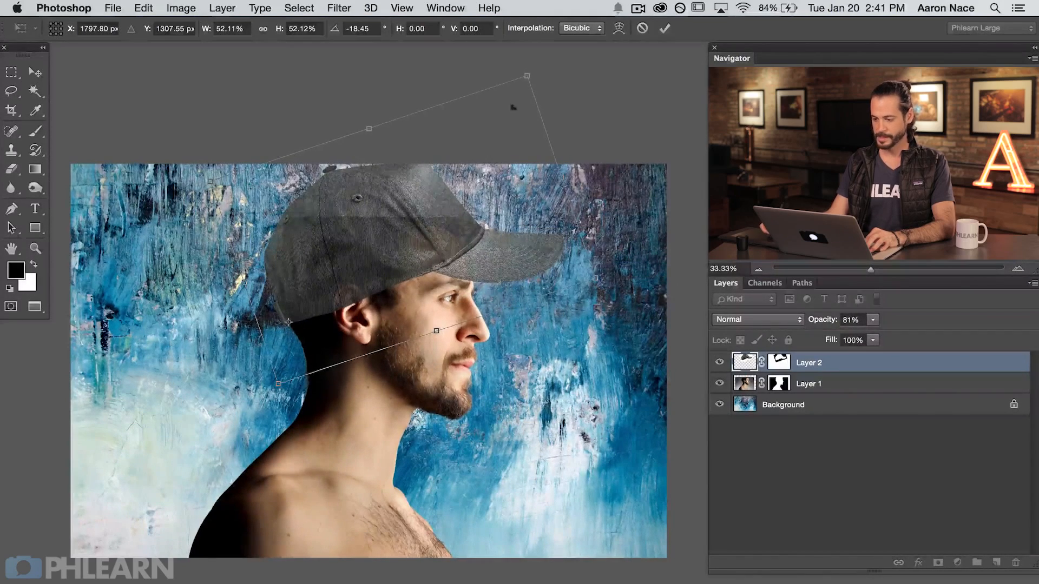
drag(526, 76, 516, 127)
key(Return)
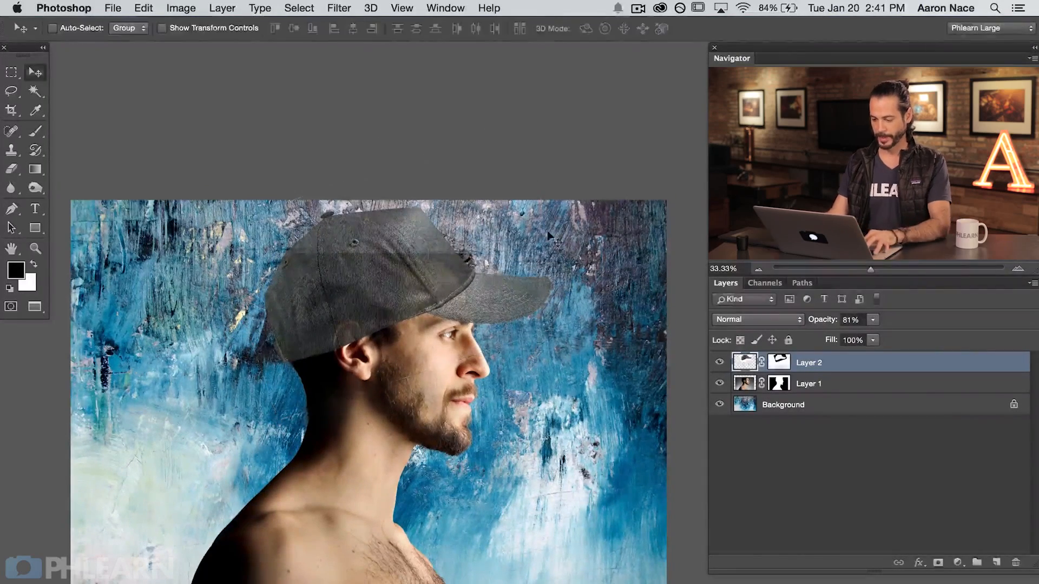
Toggle the cap layer off and on to check the head beneath it, and hide the paint texture background
key(super+equal)
key(super+equal)
drag(216, 370, 361, 416)
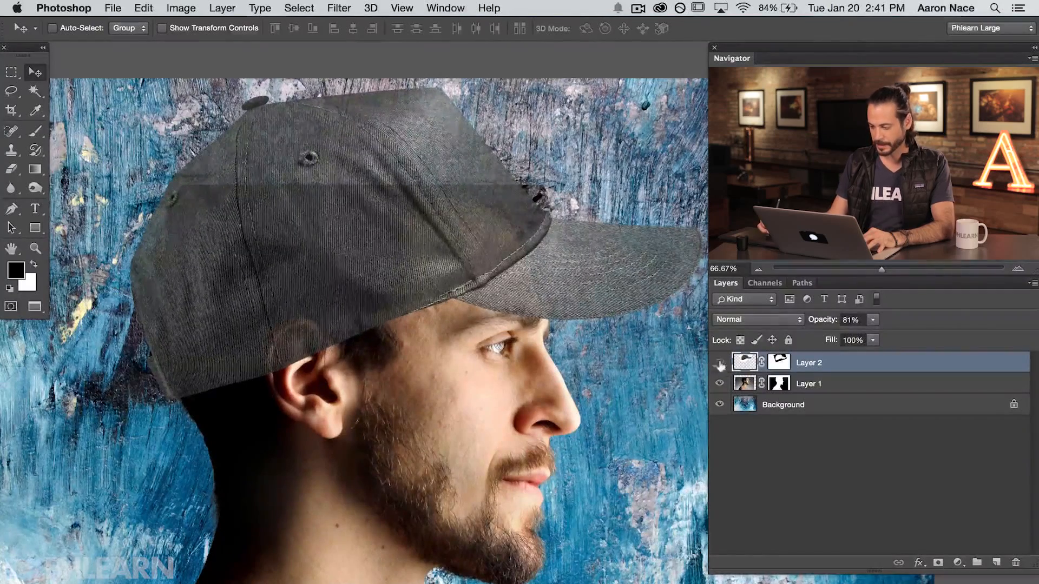
click(719, 363)
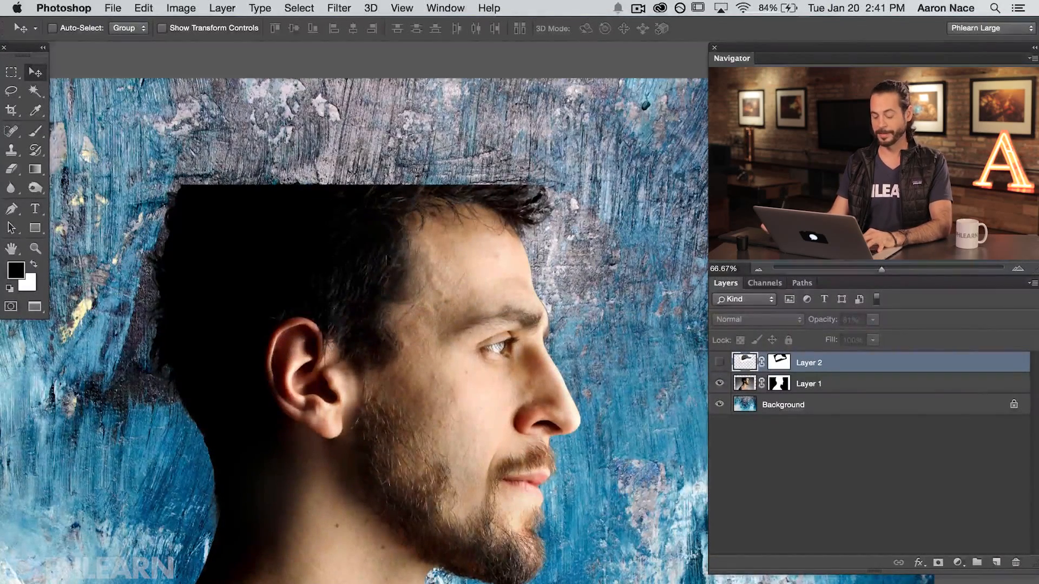
click(714, 361)
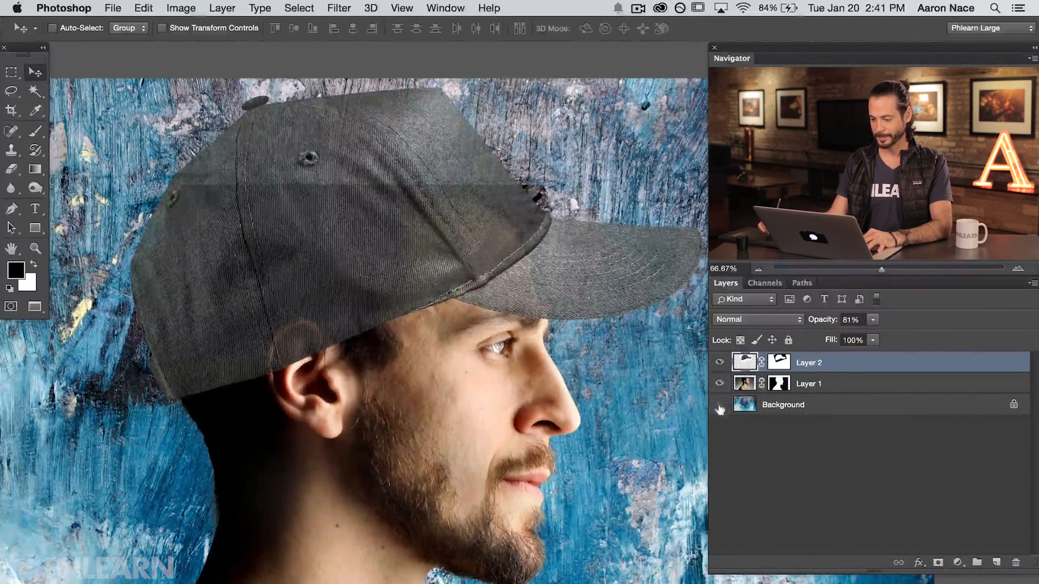
click(720, 406)
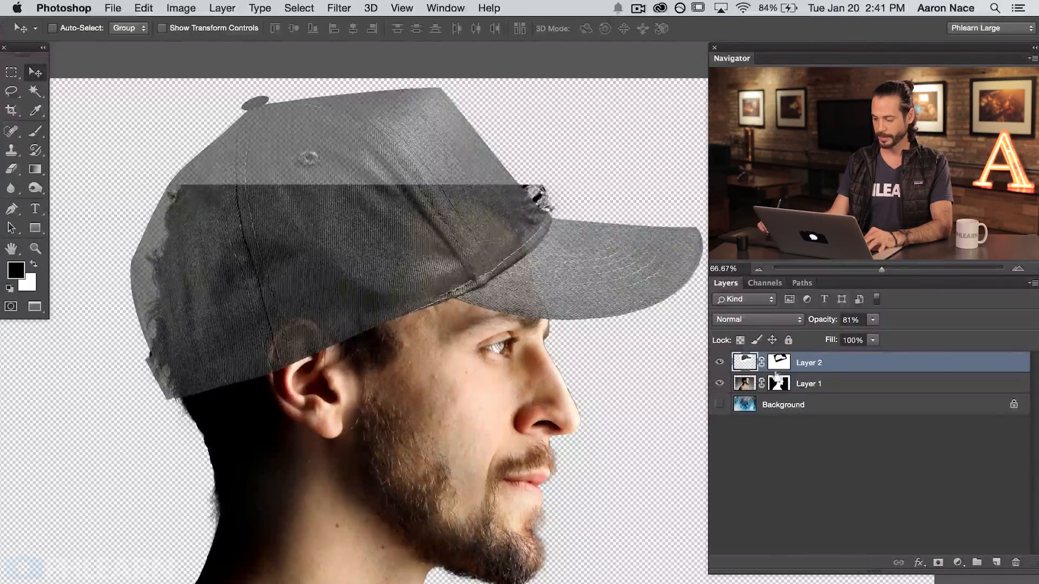
Set the cap layer's opacity to 100% and nudge the cap slightly upward on the head
drag(822, 320, 962, 320)
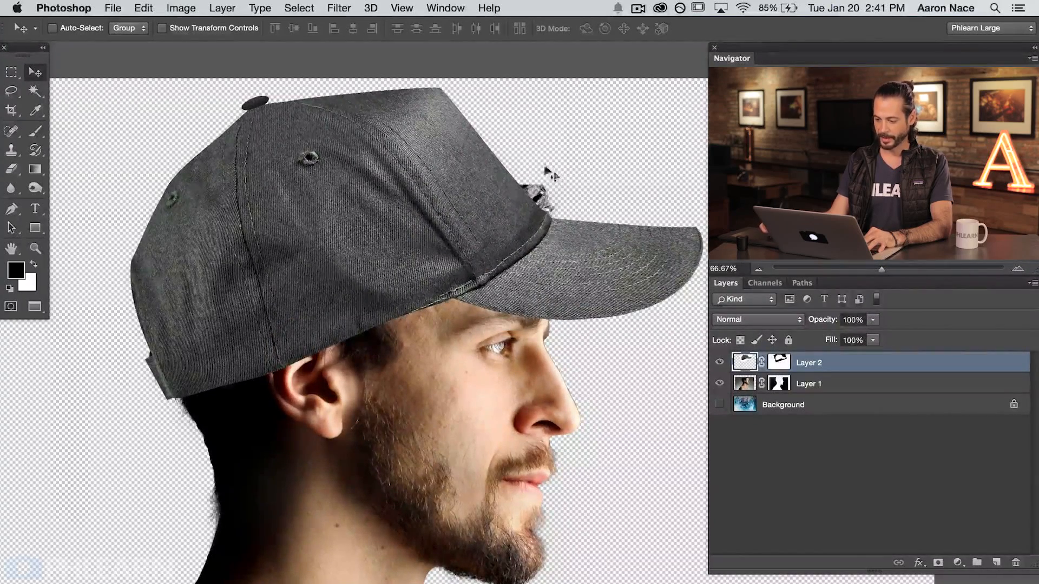
drag(564, 275, 564, 270)
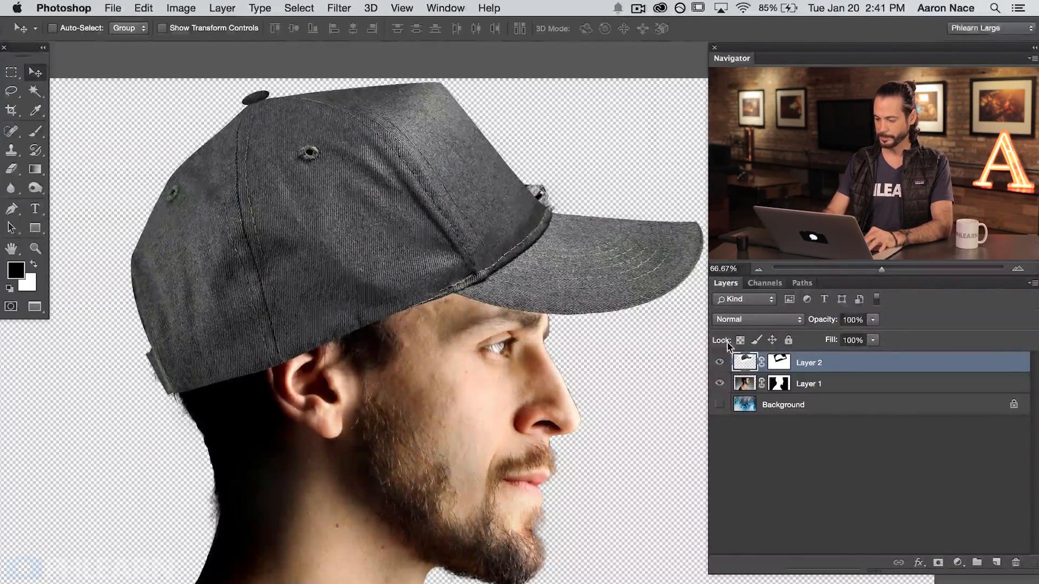
Lasso the hair tuft sticking out in front of the cap, fill that area black on the man's layer mask and deselect
key(super+plus)
drag(460, 254, 428, 414)
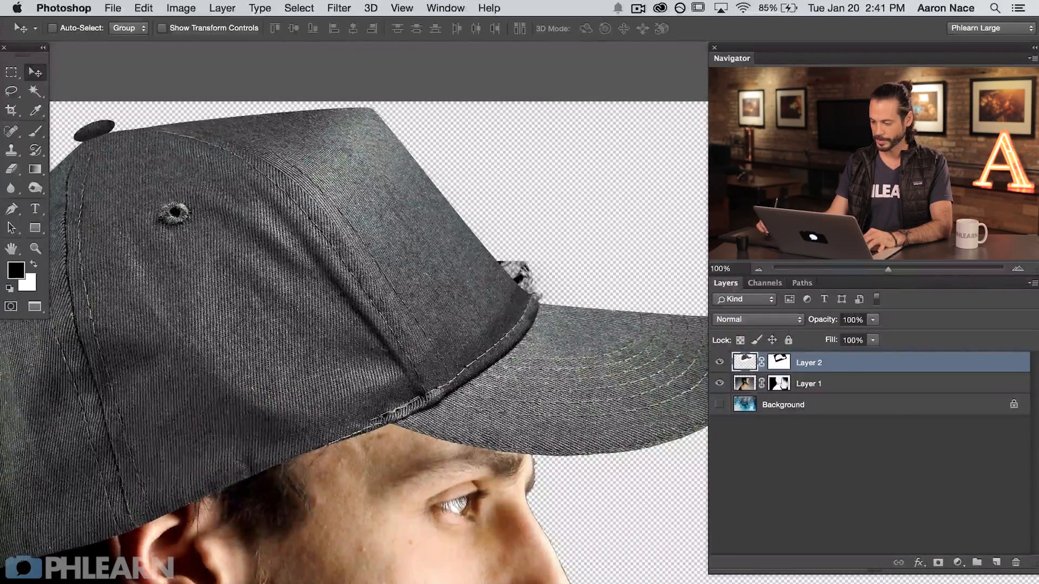
key(l)
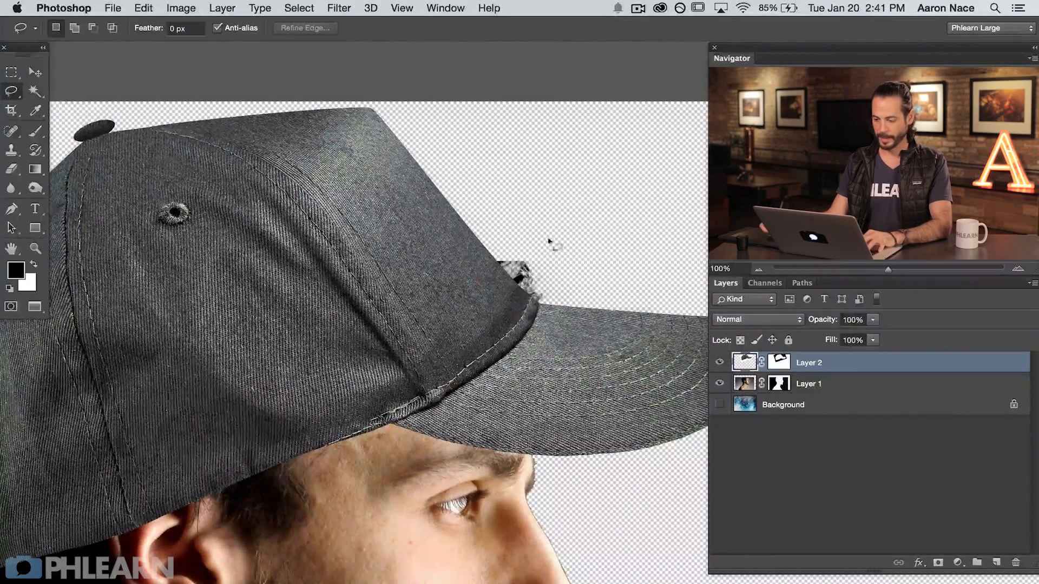
mouse_move(527, 219)
mouse_down()
mouse_move(568, 287)
mouse_move(469, 260)
mouse_up()
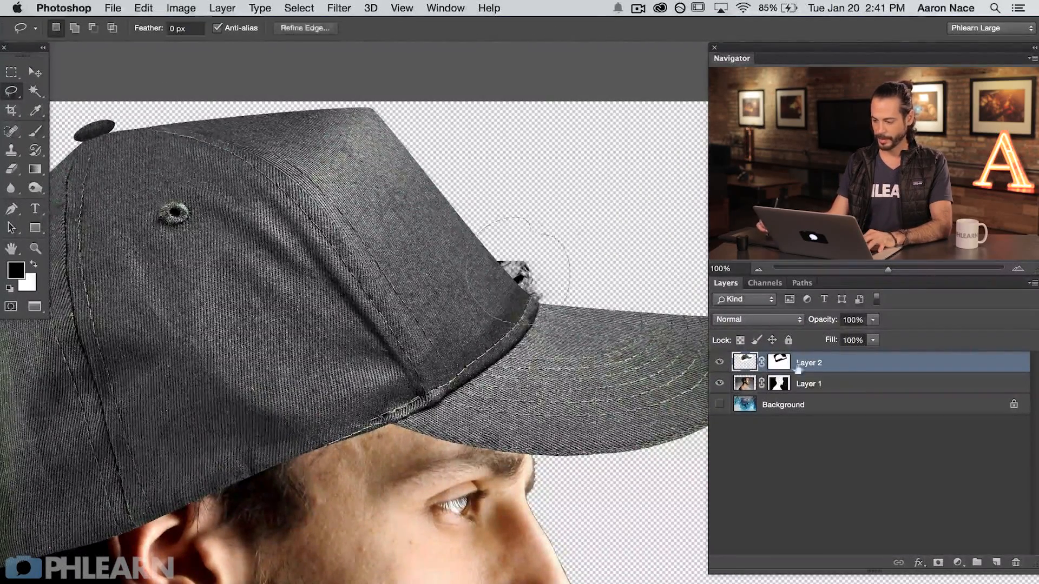
click(779, 383)
key(x)
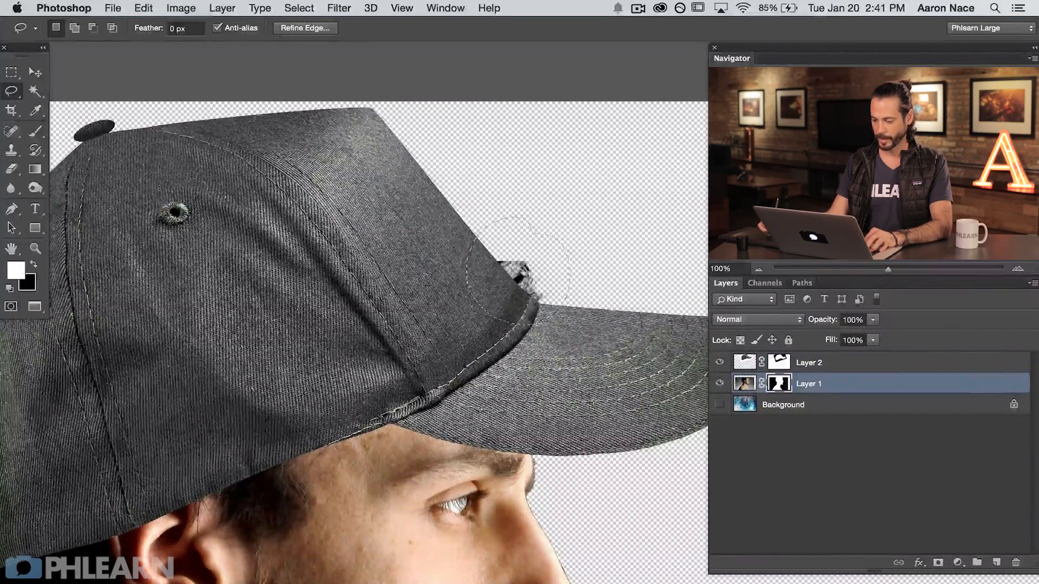
key(shift+BackSpace)
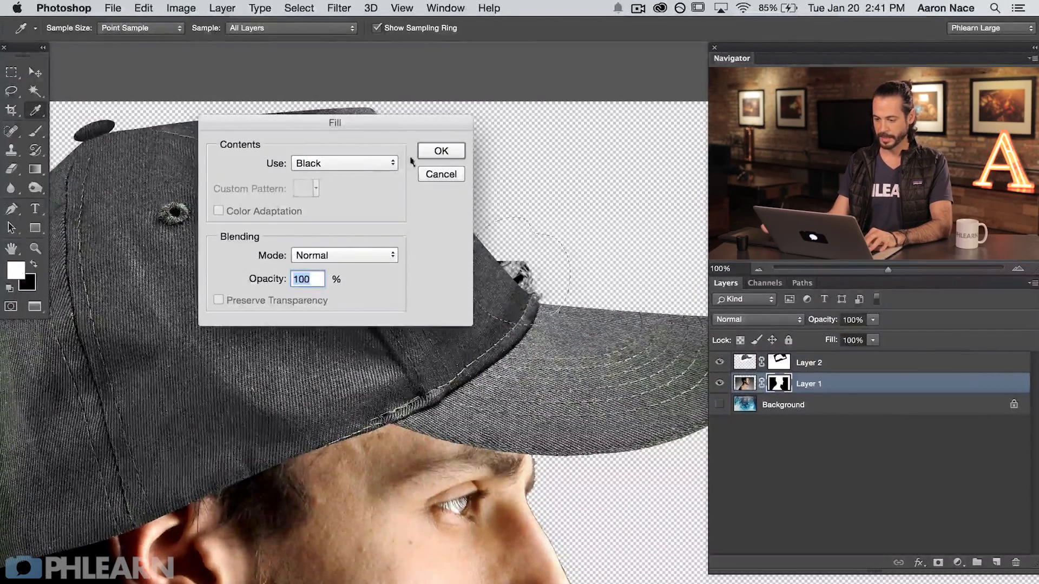
click(440, 151)
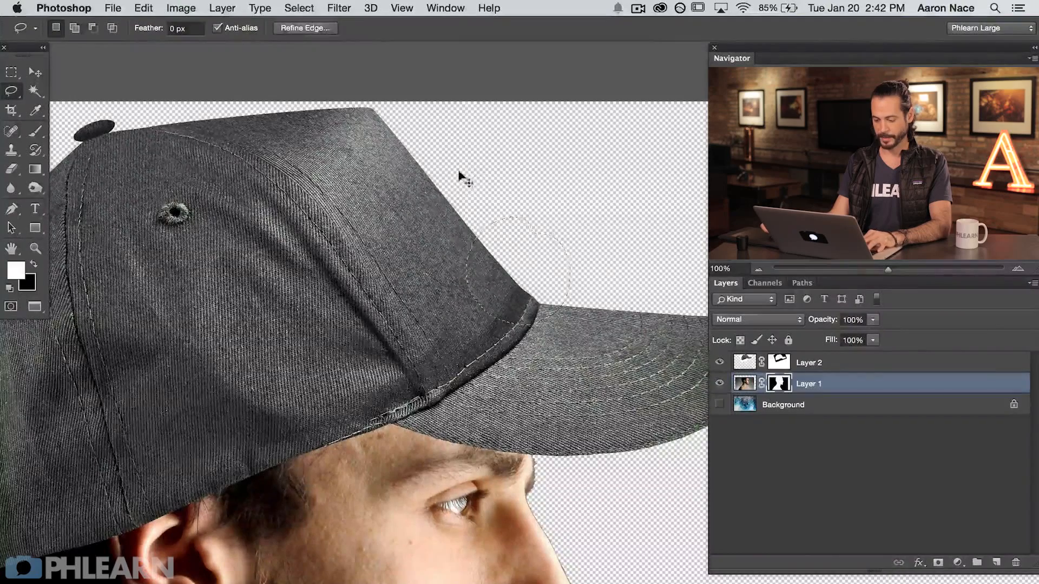
key(super+minus)
key(super+minus)
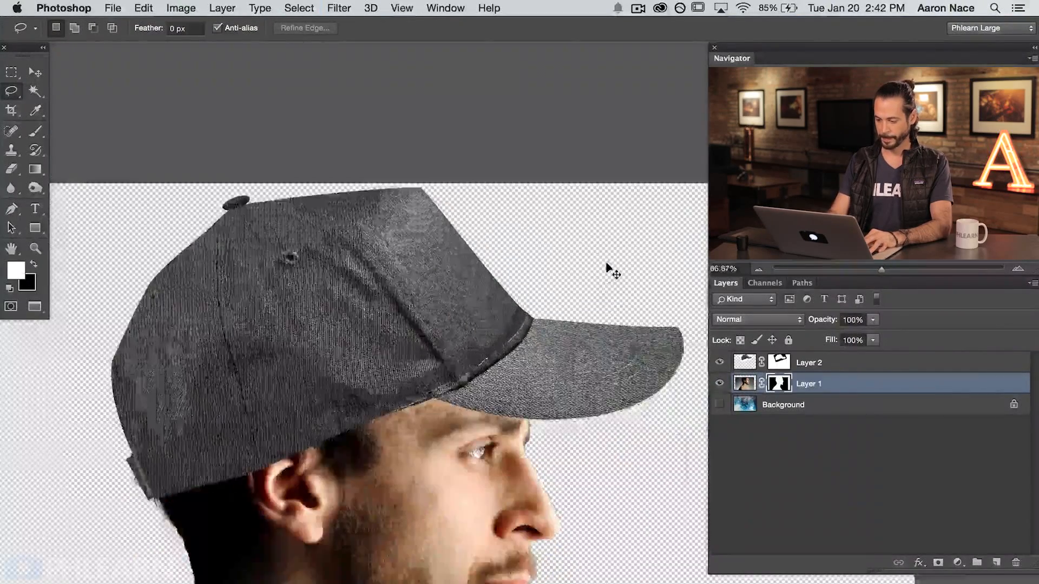
drag(488, 401, 390, 425)
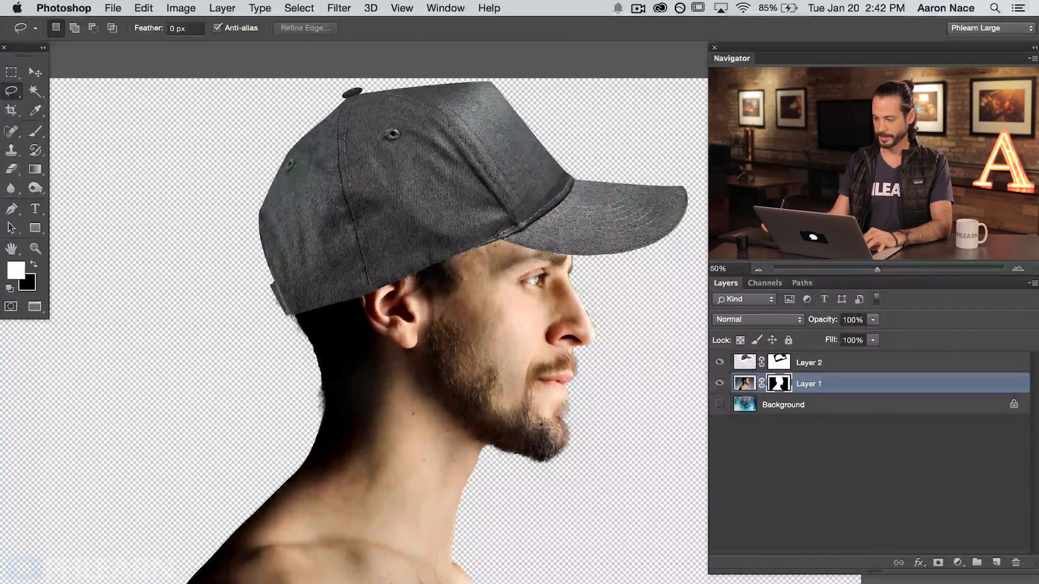
Duplicate the cap and man layers, merge the two copies into one layer and move it beside the original figure
mouse_move(513, 499)
mouse_down()
mouse_move(515, 413)
mouse_move(514, 487)
mouse_up()
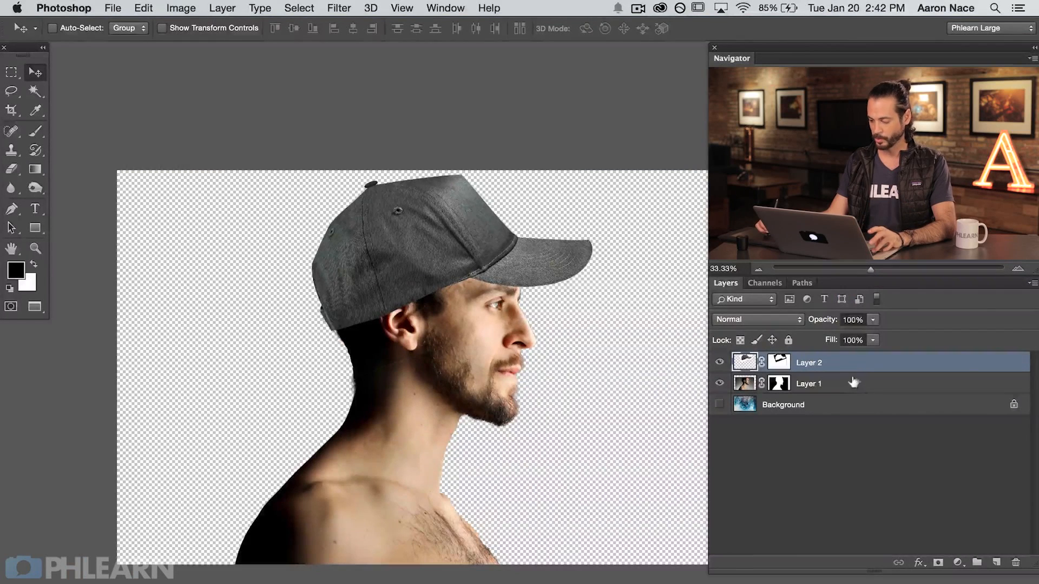
shift+click(870, 383)
drag(866, 368, 995, 561)
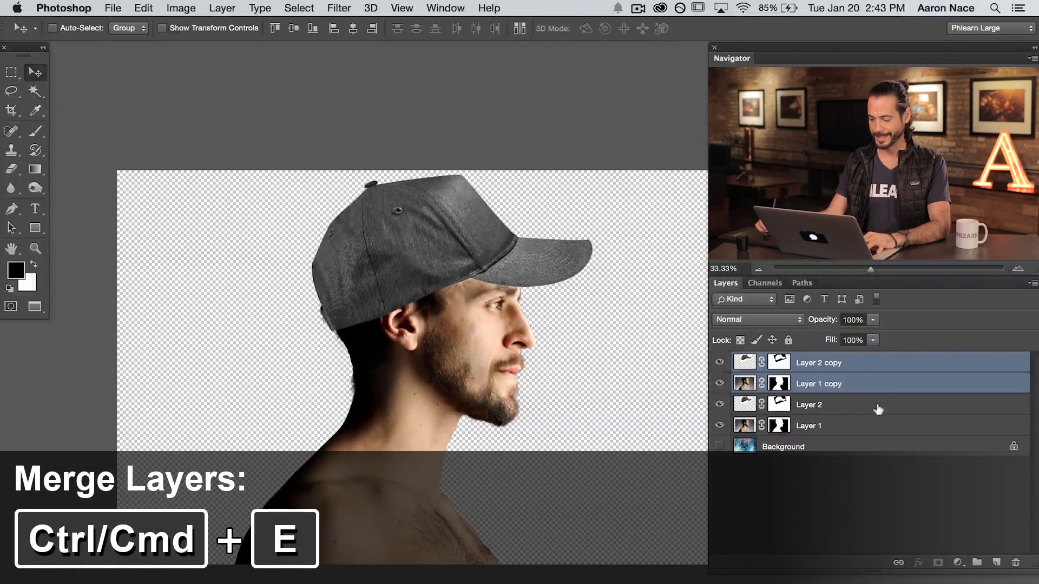
key(super+e)
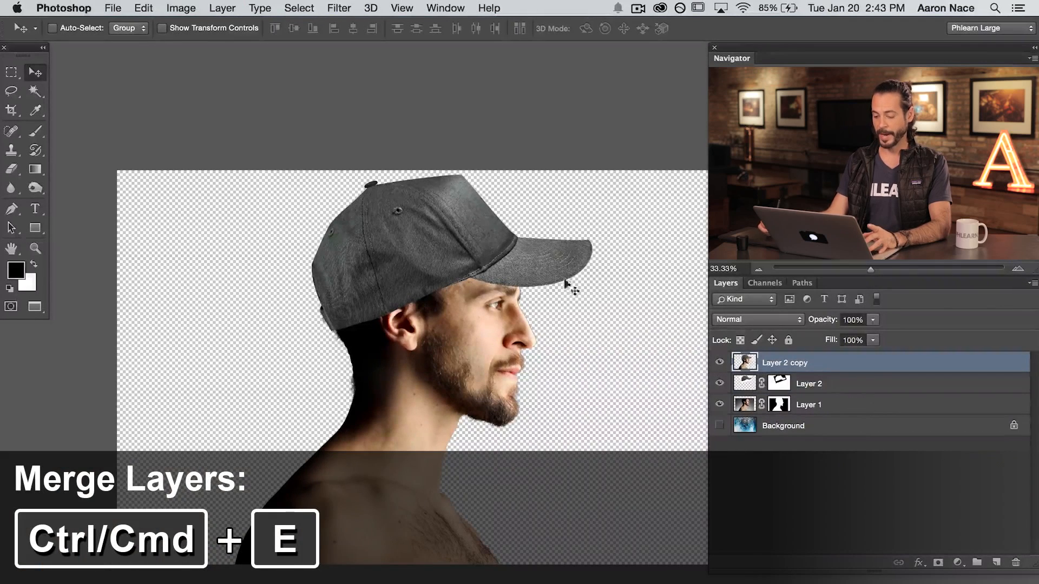
drag(459, 336, 343, 363)
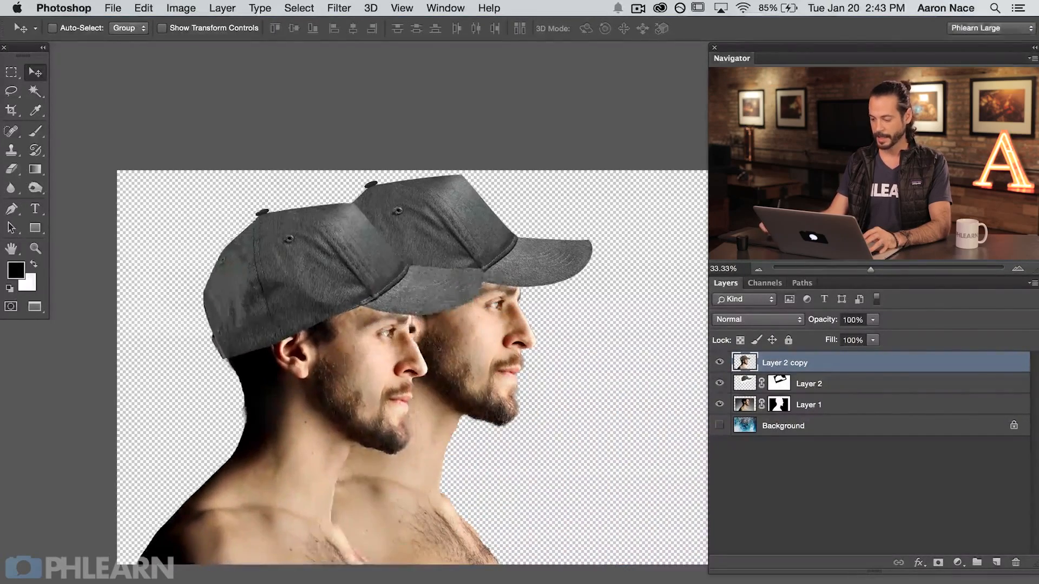
Group Layer 2 and Layer 1 and name the group Original
click(831, 385)
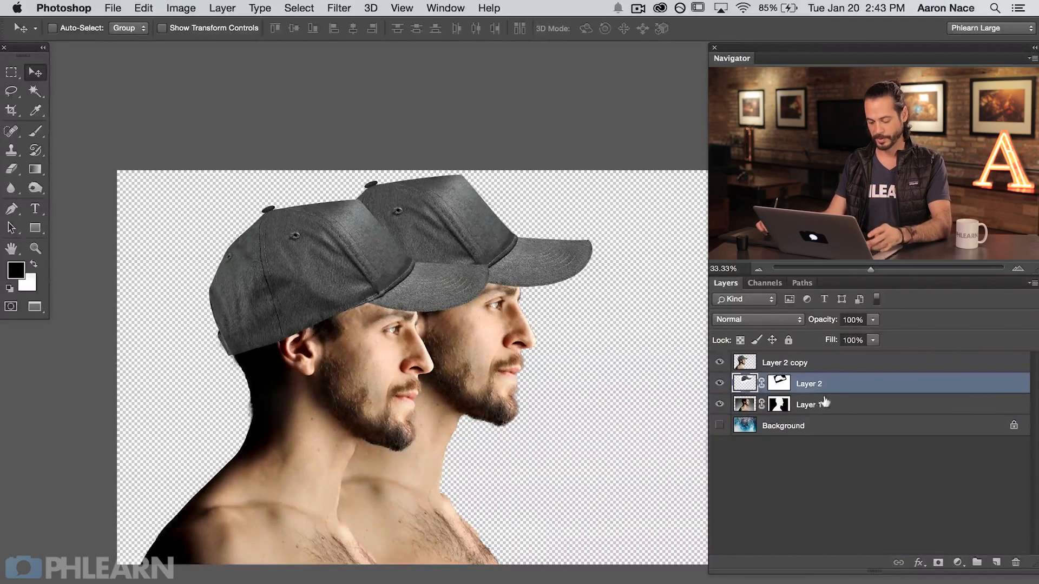
shift+click(853, 406)
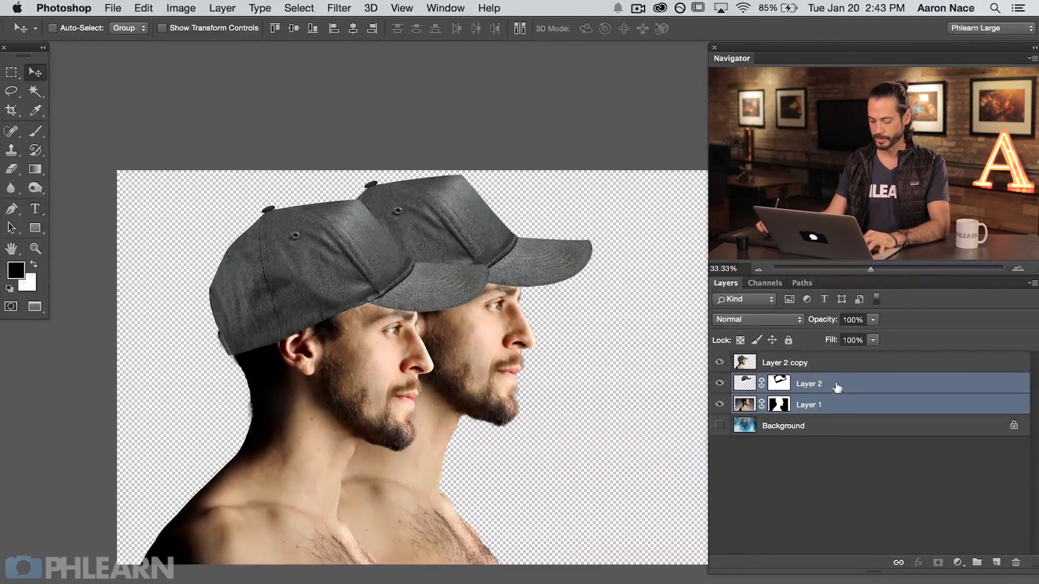
key(super+g)
double_click(772, 381)
text(Original)
key(Return)
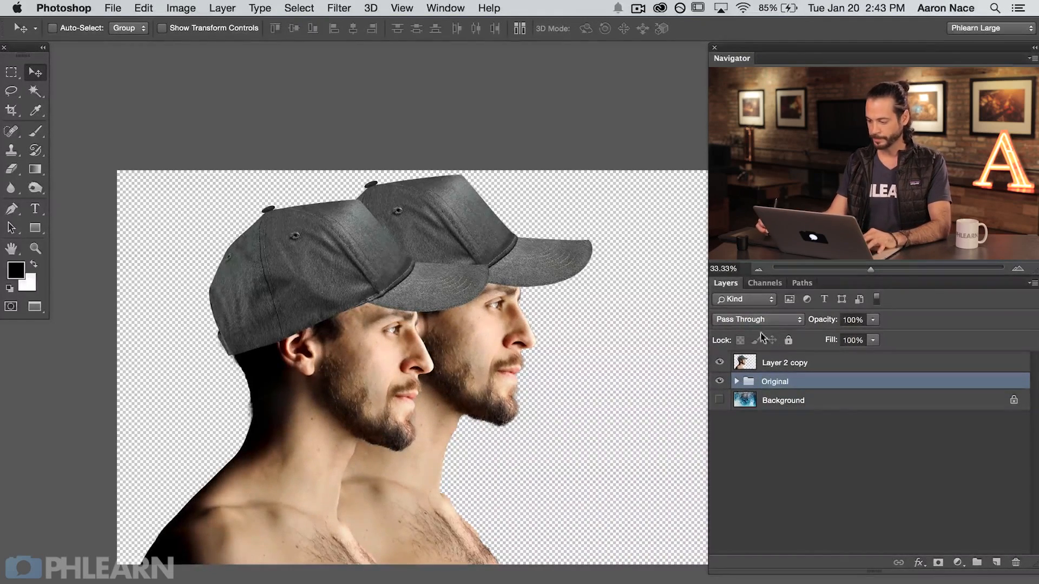
Show the merged man over the paint texture with the Original group hidden, and position him near the middle of the canvas
click(799, 367)
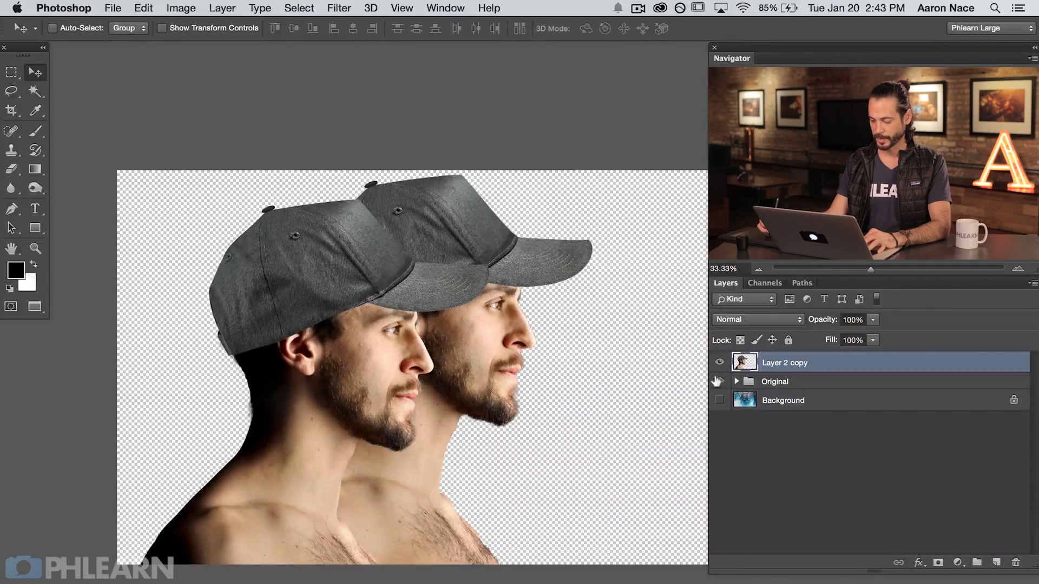
click(719, 381)
drag(375, 437, 498, 428)
drag(441, 424, 447, 417)
click(718, 400)
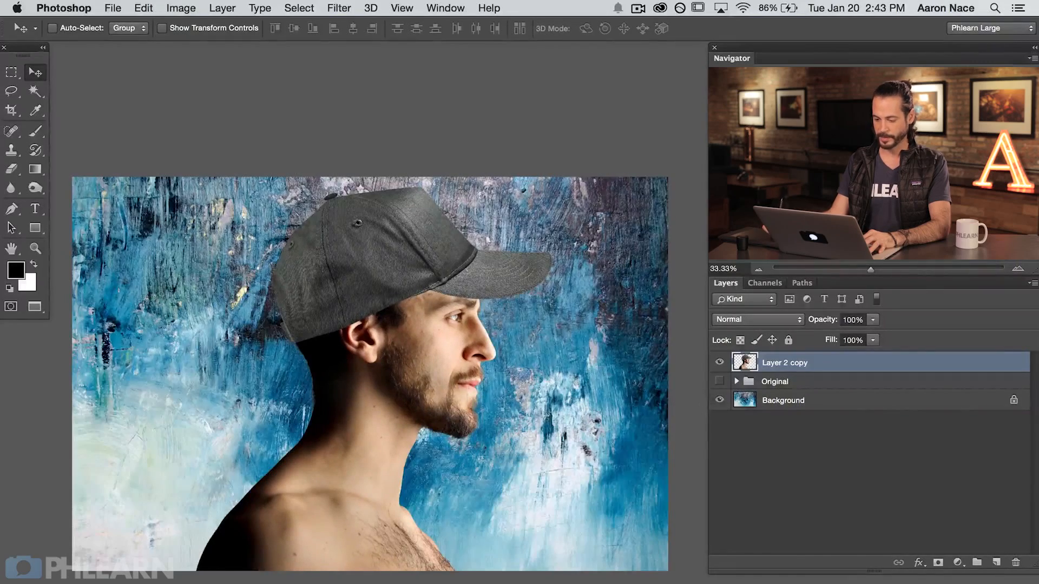
drag(463, 456, 477, 459)
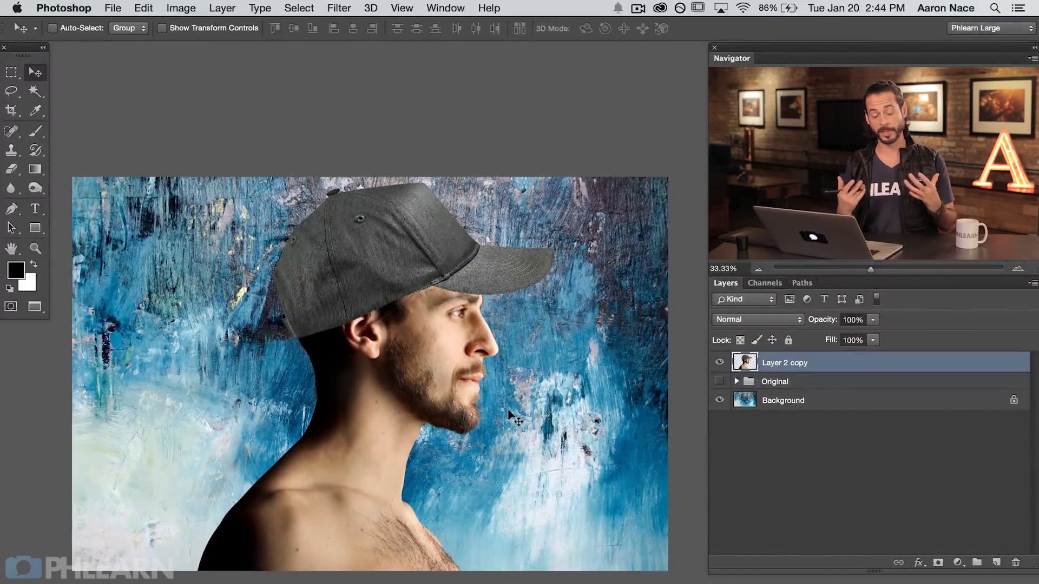
Crop the canvas to a 1 : 1 (Square) ratio around the man and apply the crop
key(c)
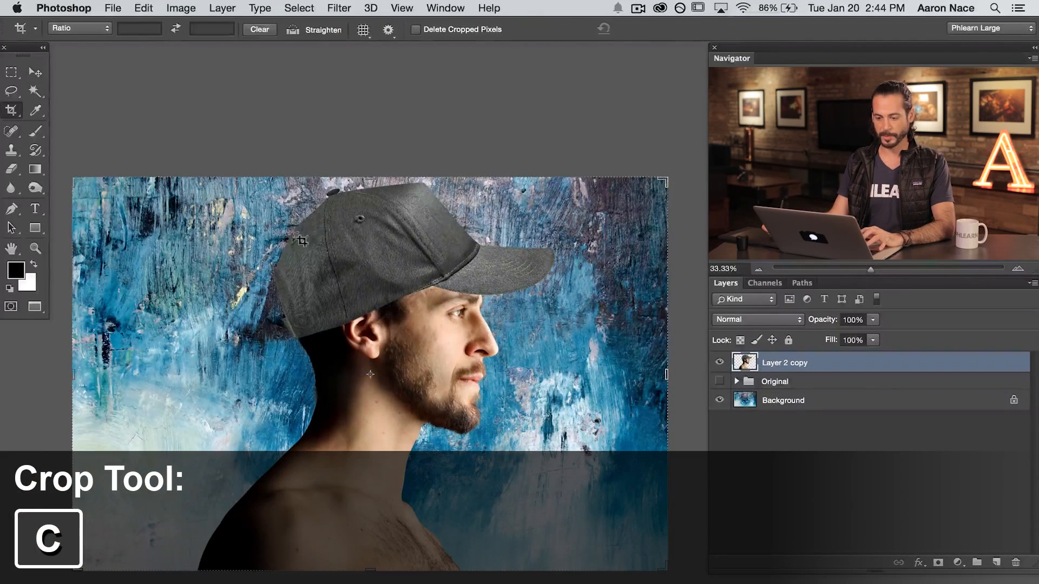
click(95, 33)
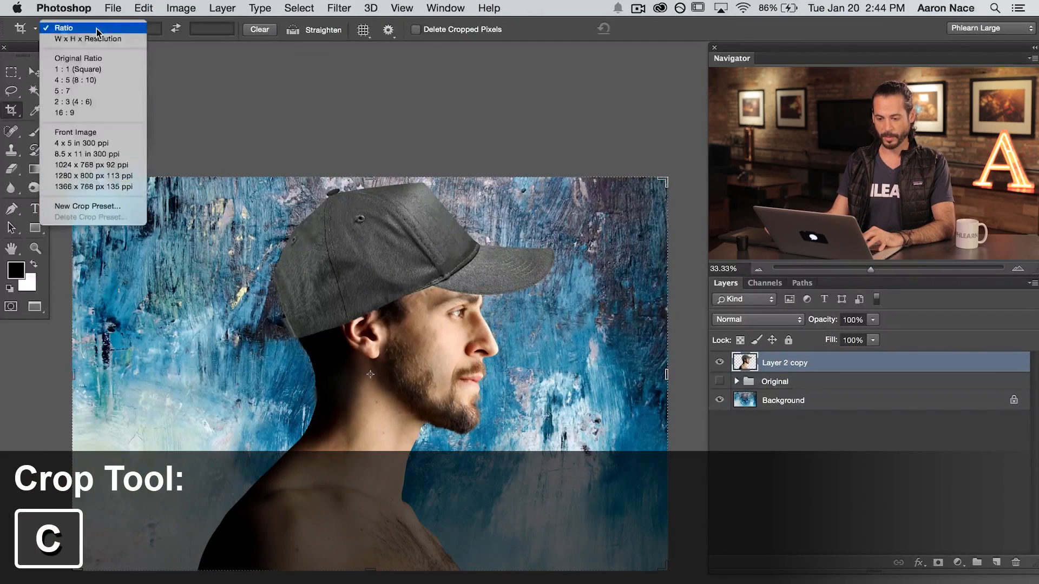
click(95, 70)
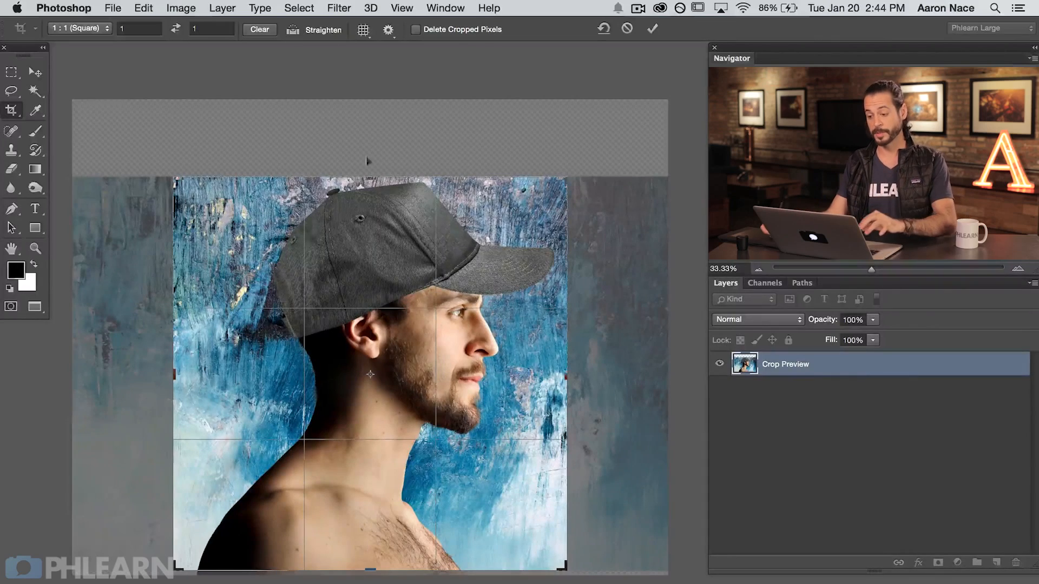
click(653, 31)
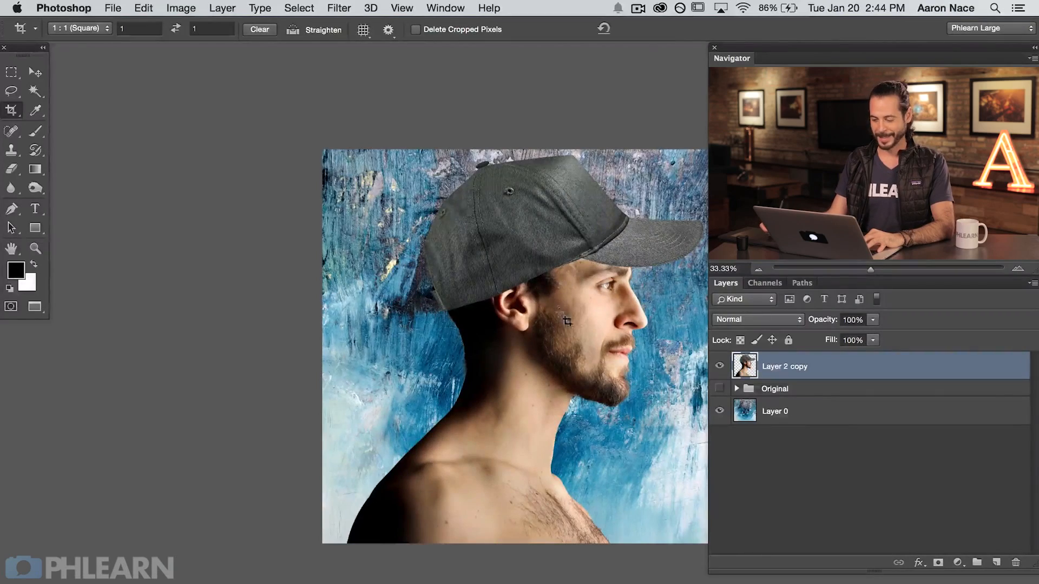
drag(548, 361, 449, 366)
key(super+equal)
key(super+minus)
drag(538, 376, 534, 375)
click(719, 388)
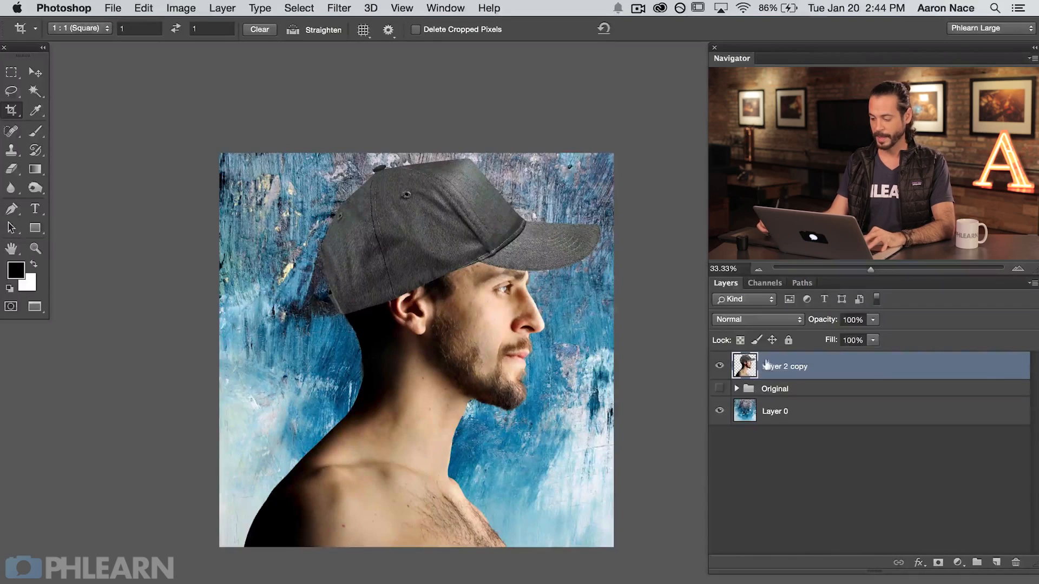
super+click(745, 364)
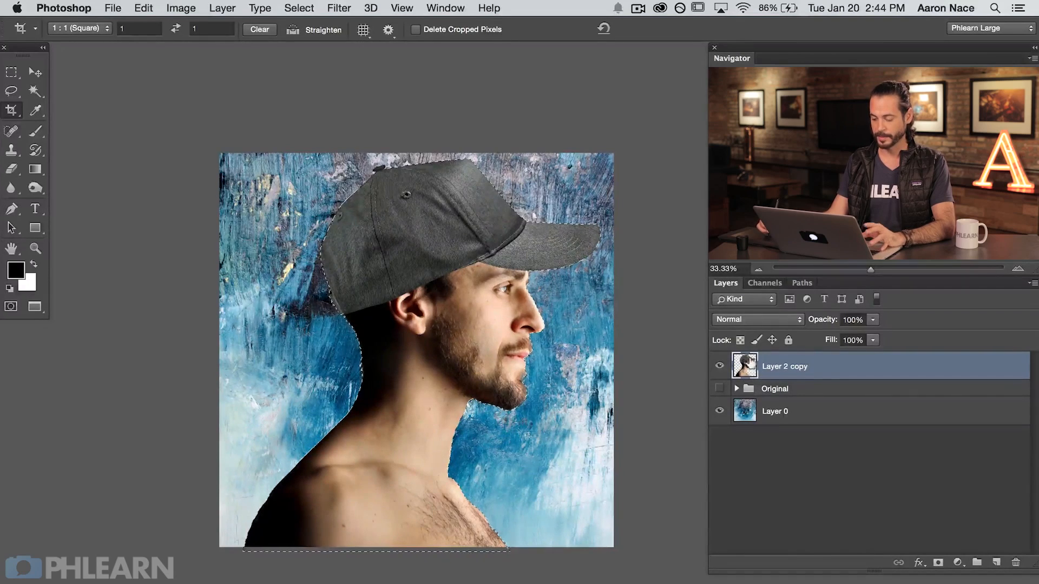
click(858, 417)
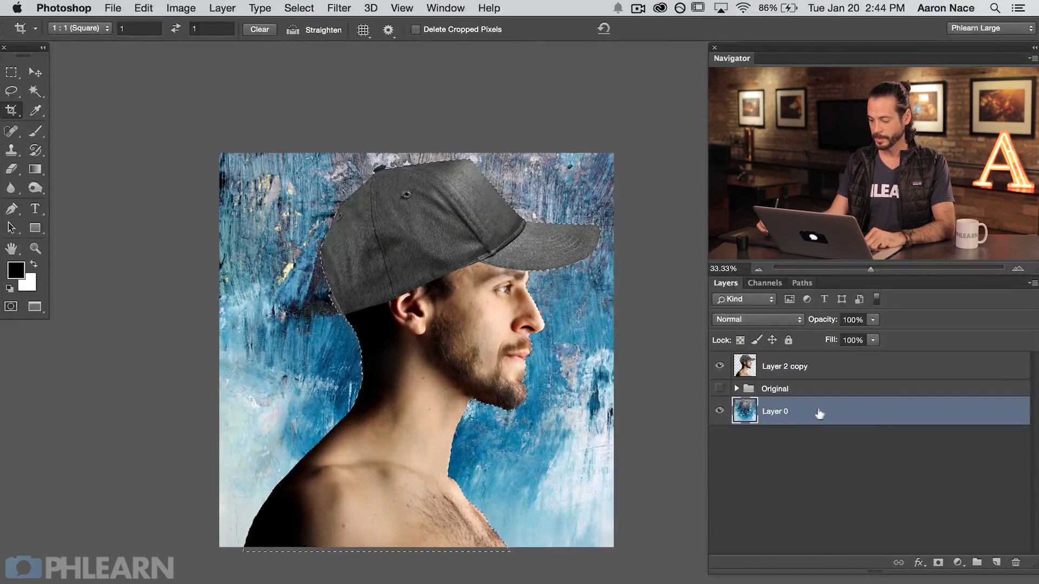
drag(852, 412, 989, 565)
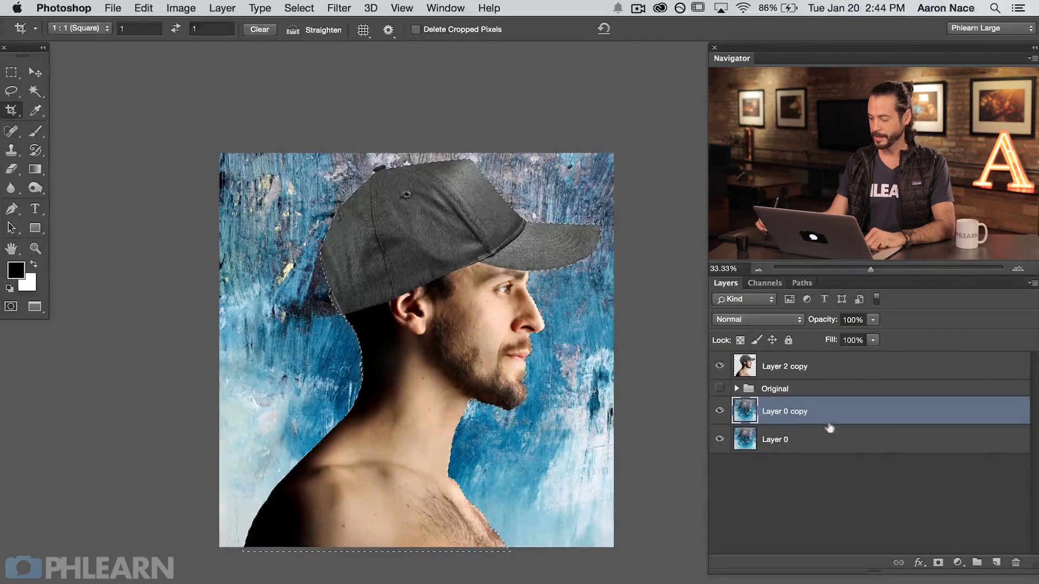
click(937, 561)
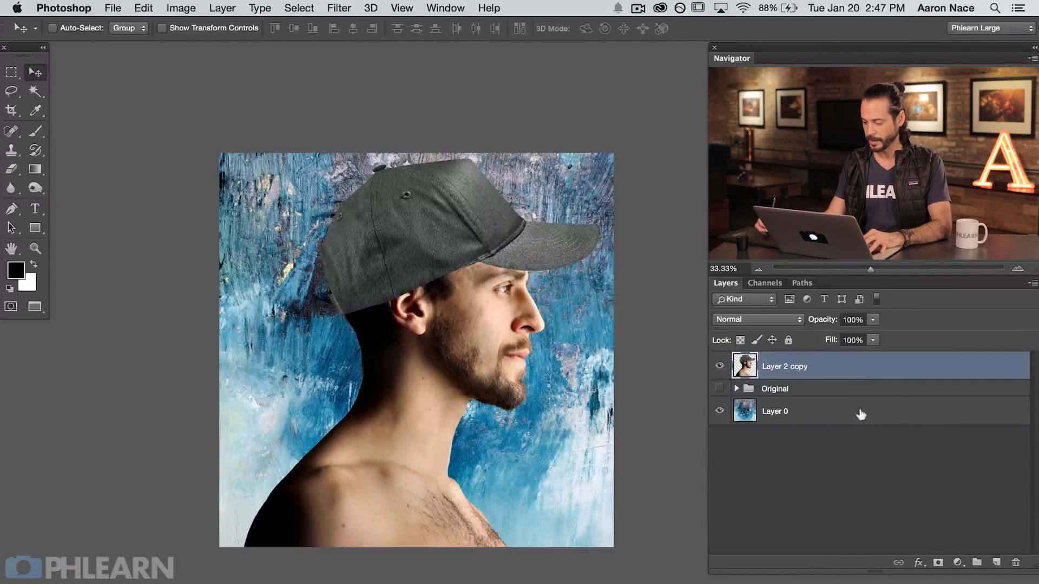
Duplicate Layer 0 and mask the copy to Layer 2 copy's silhouette with that layer hidden, toggling Layer 0 to check the cut-out
click(796, 421)
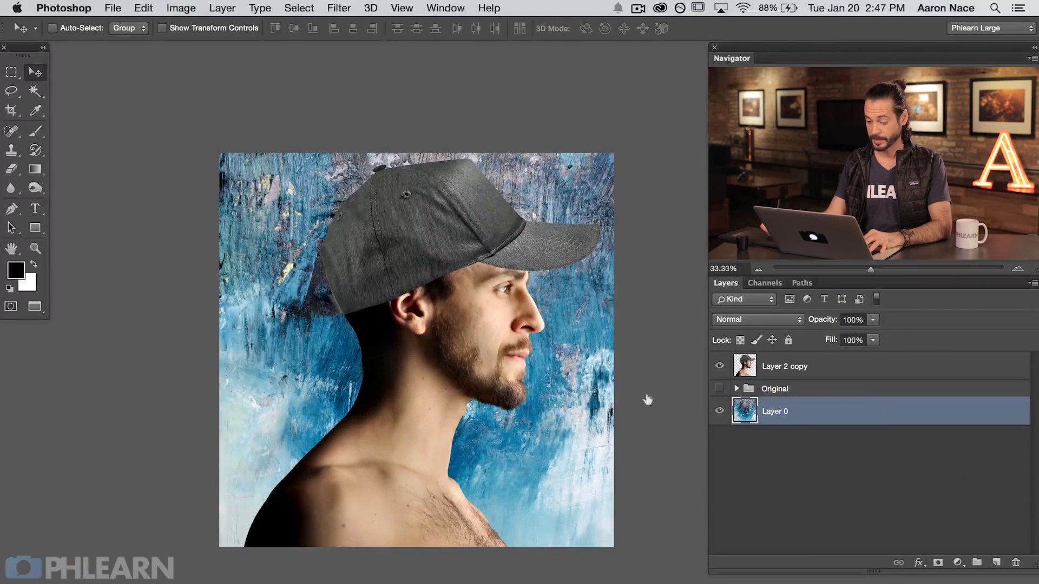
drag(923, 408, 995, 562)
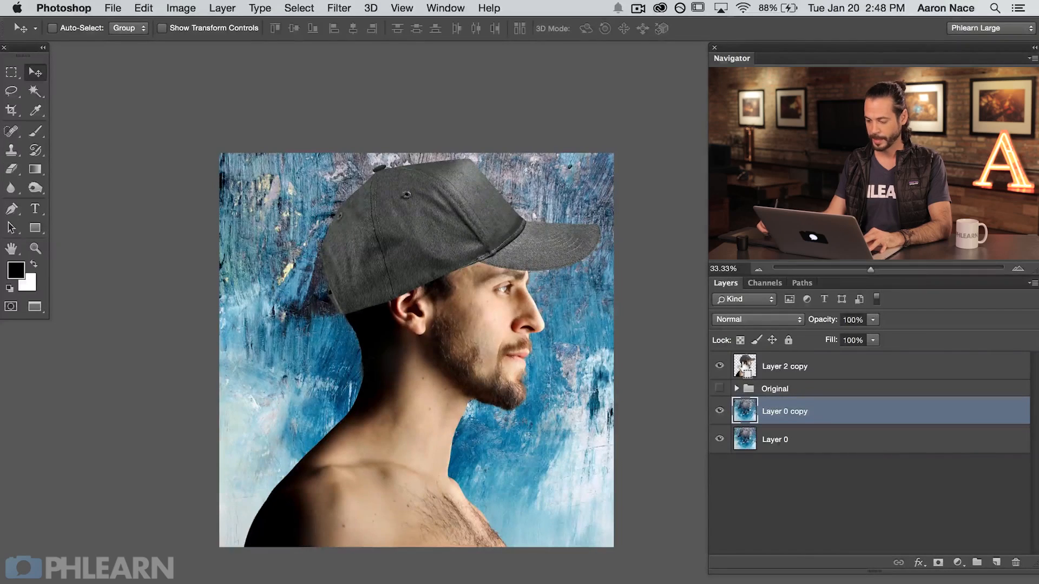
super+click(745, 372)
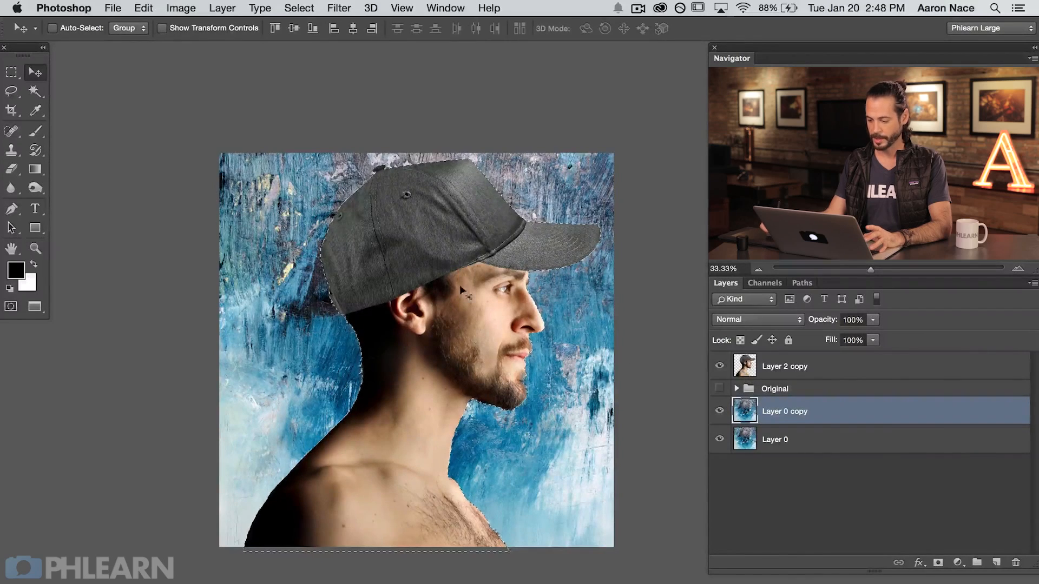
click(719, 366)
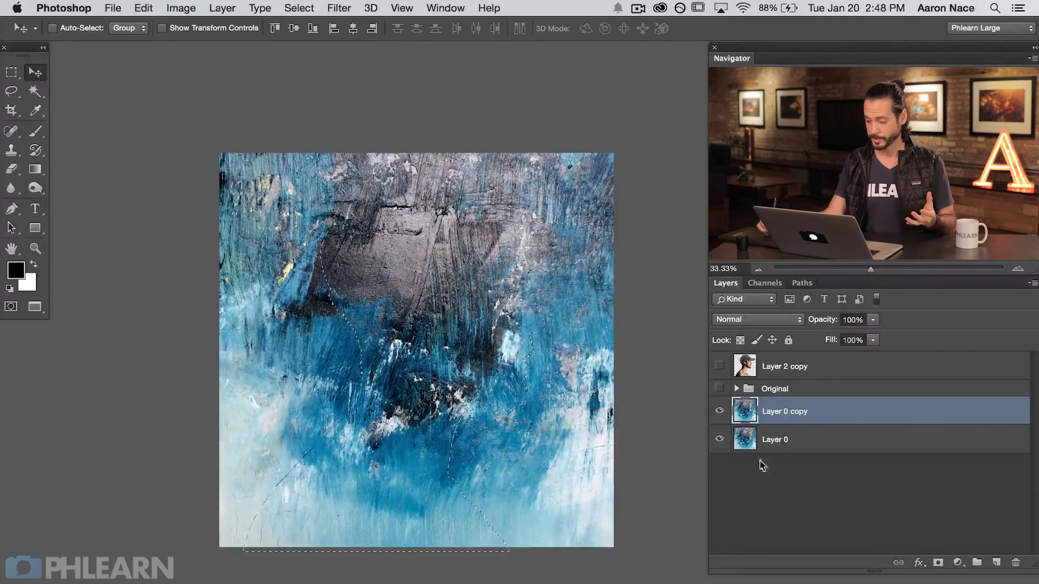
click(937, 563)
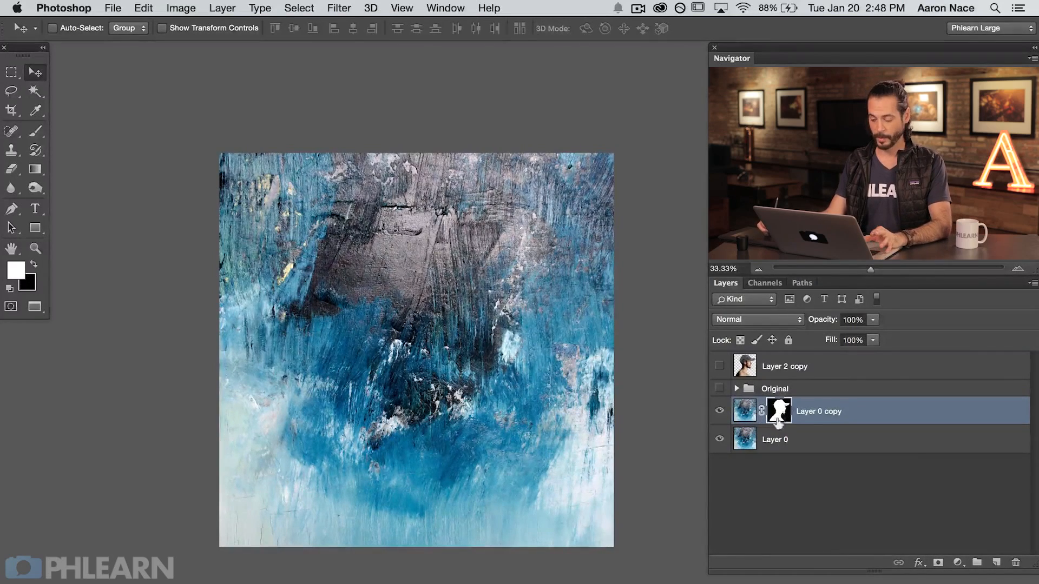
click(720, 440)
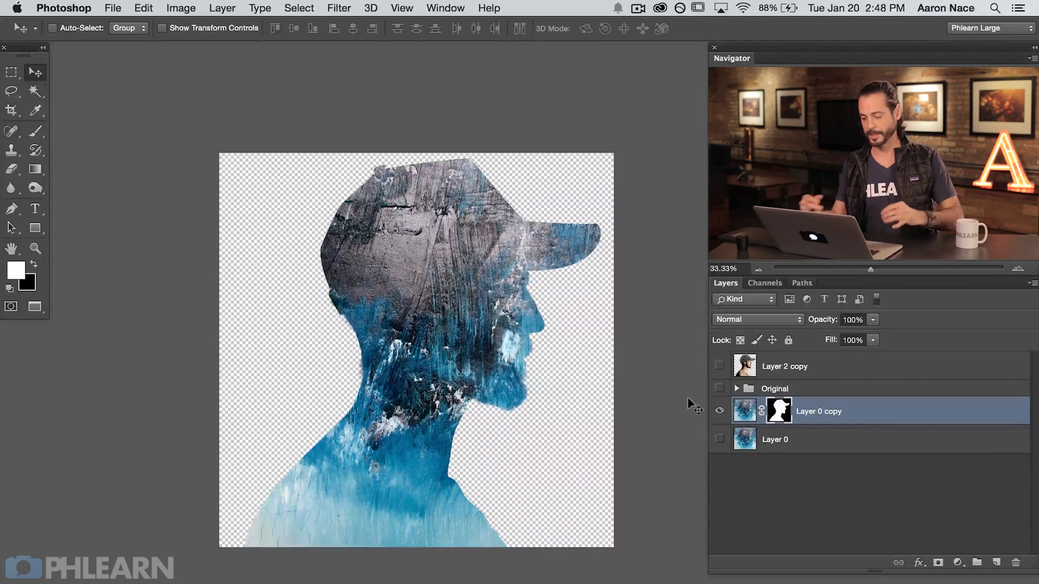
click(720, 439)
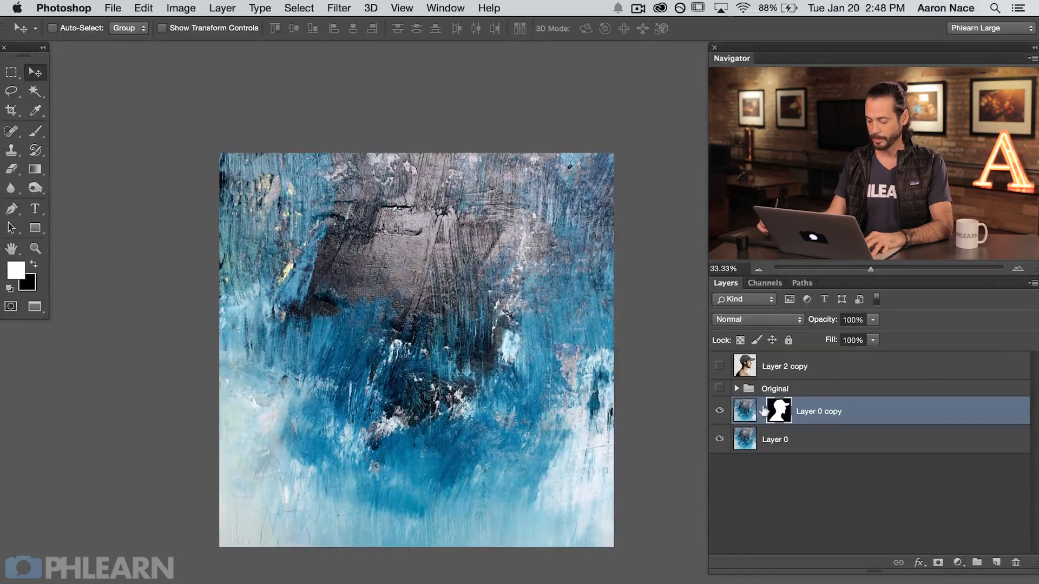
Unlink the mask from Layer 0 copy and flip only its paint texture horizontally, comparing the result before and after
click(747, 412)
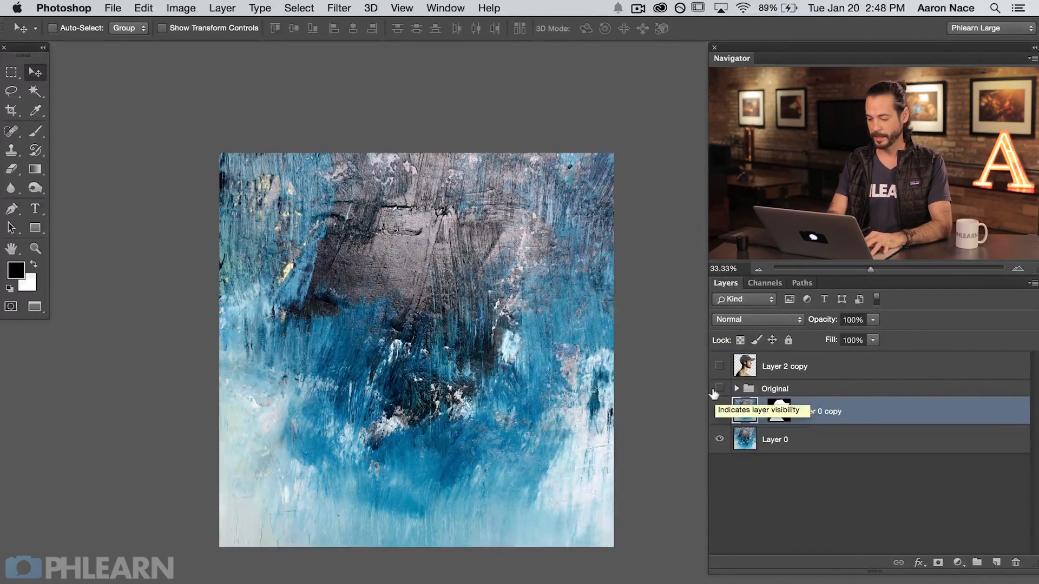
key(ctrl+t)
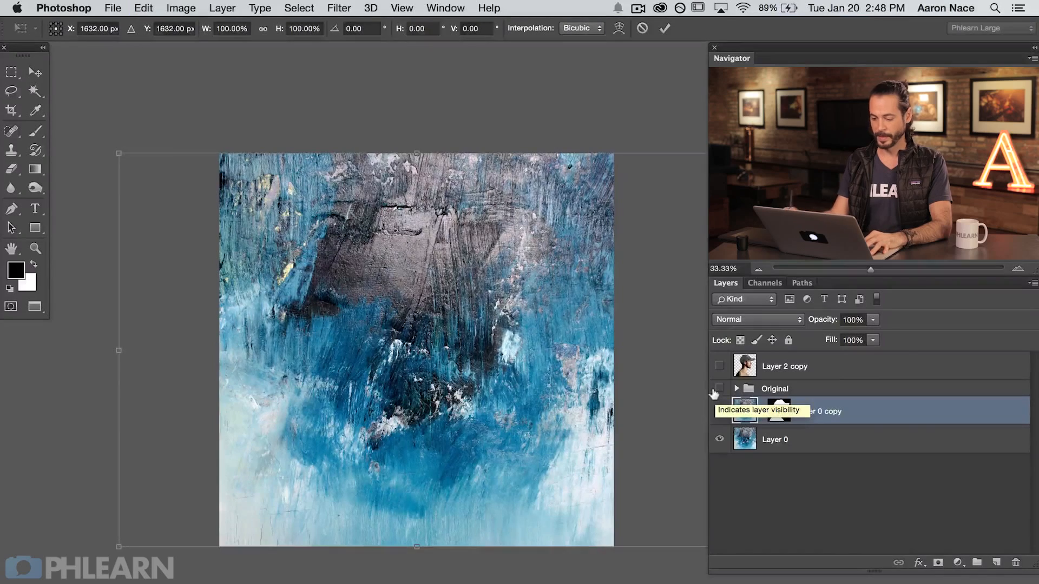
right_click(492, 278)
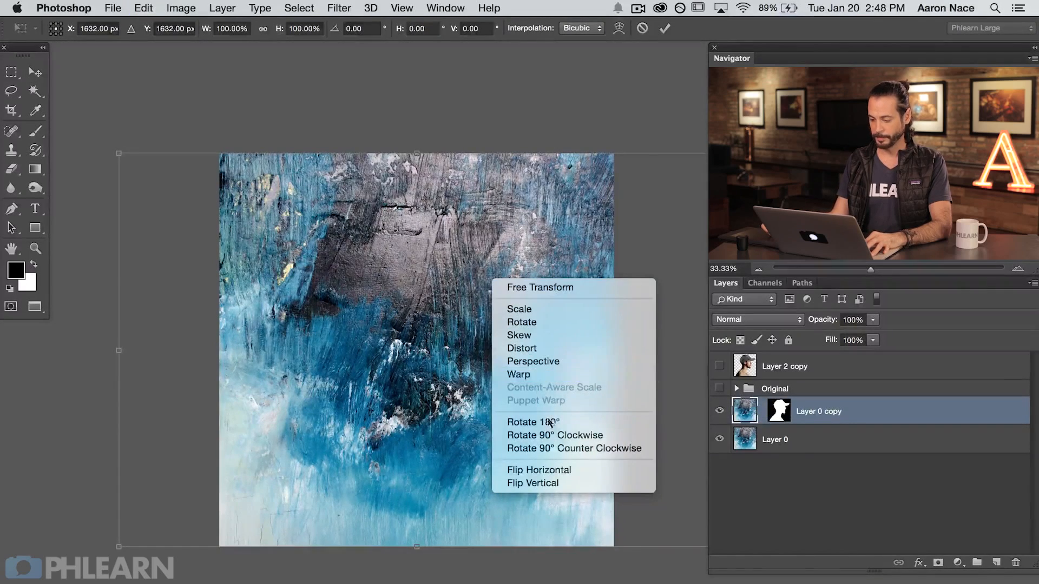
click(573, 471)
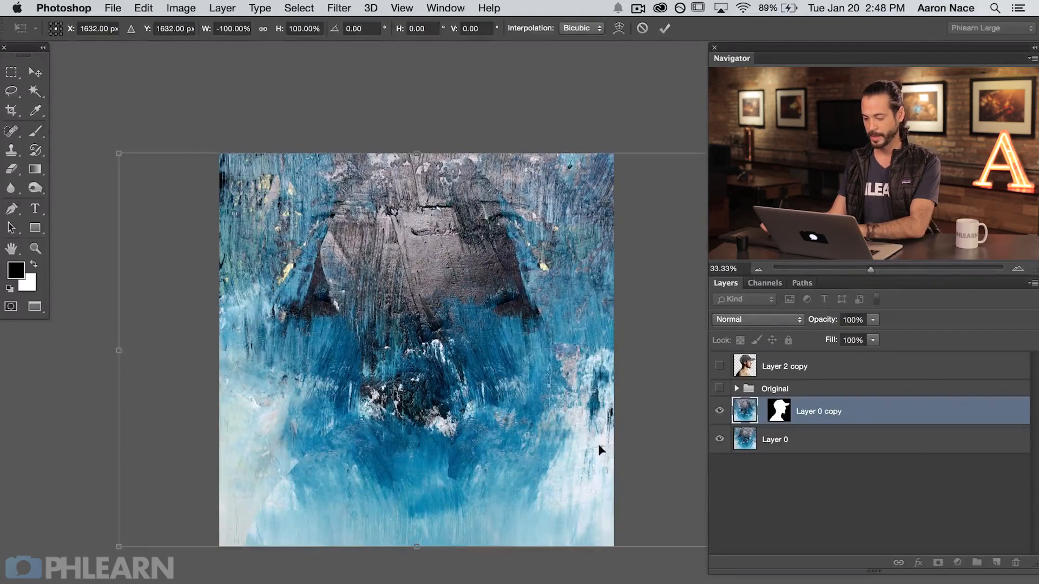
key(Return)
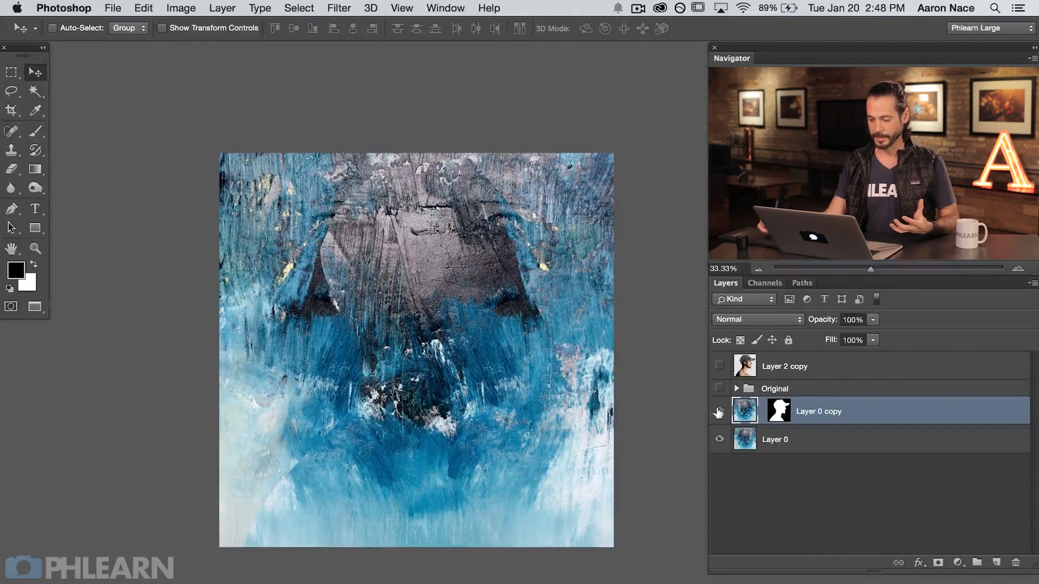
key(super+z)
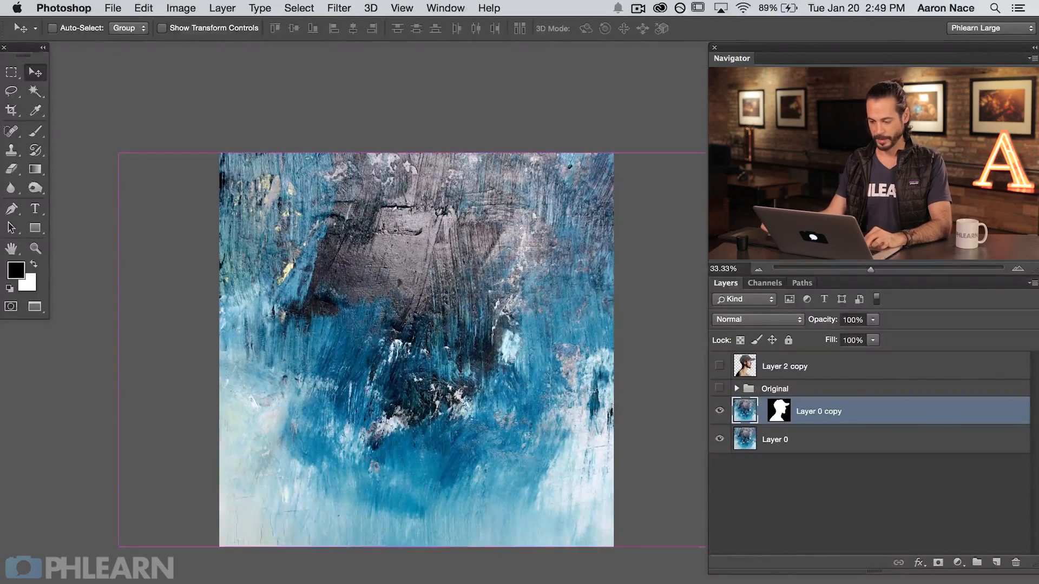
key(super+z)
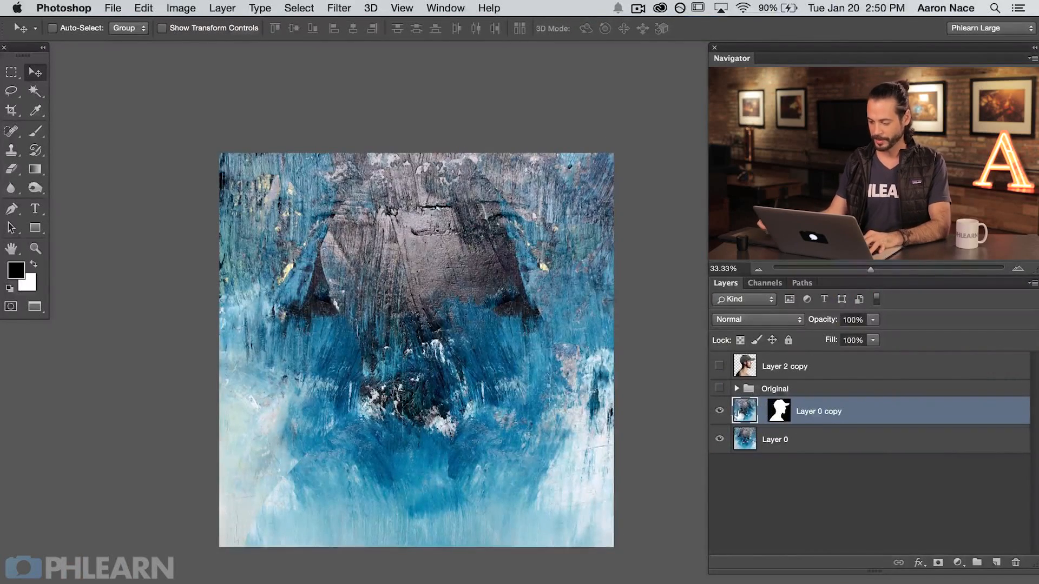
Invert the colours of Layer 0 copy's texture and set its blend mode to Subtract, toggling the layer to compare
key(super+i)
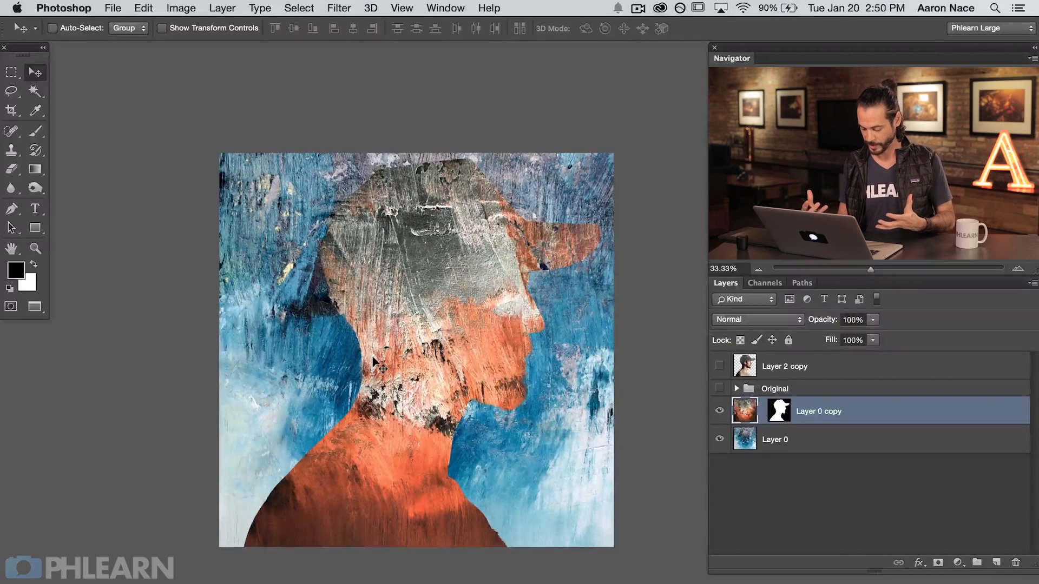
click(736, 320)
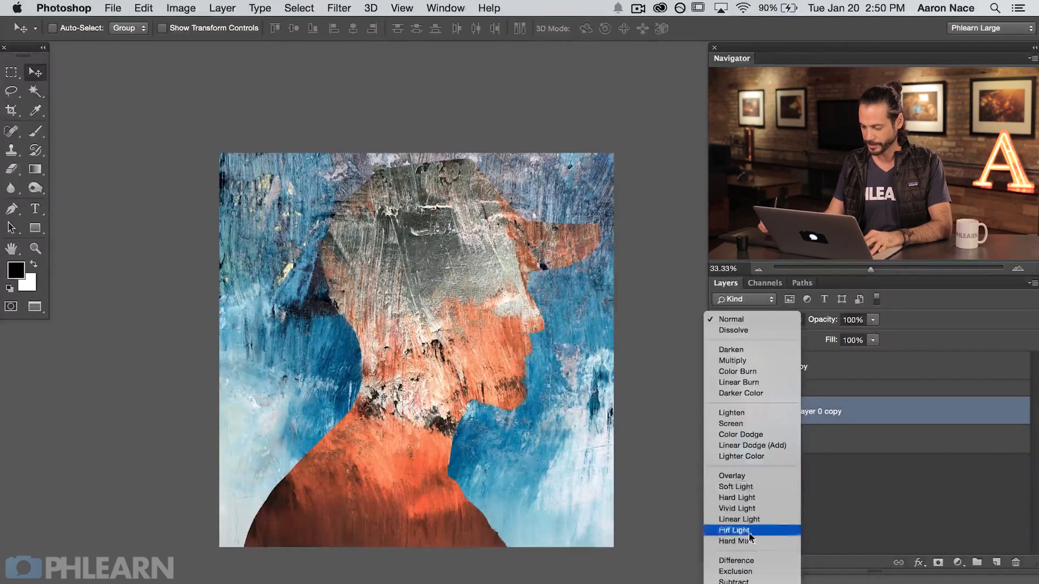
click(751, 579)
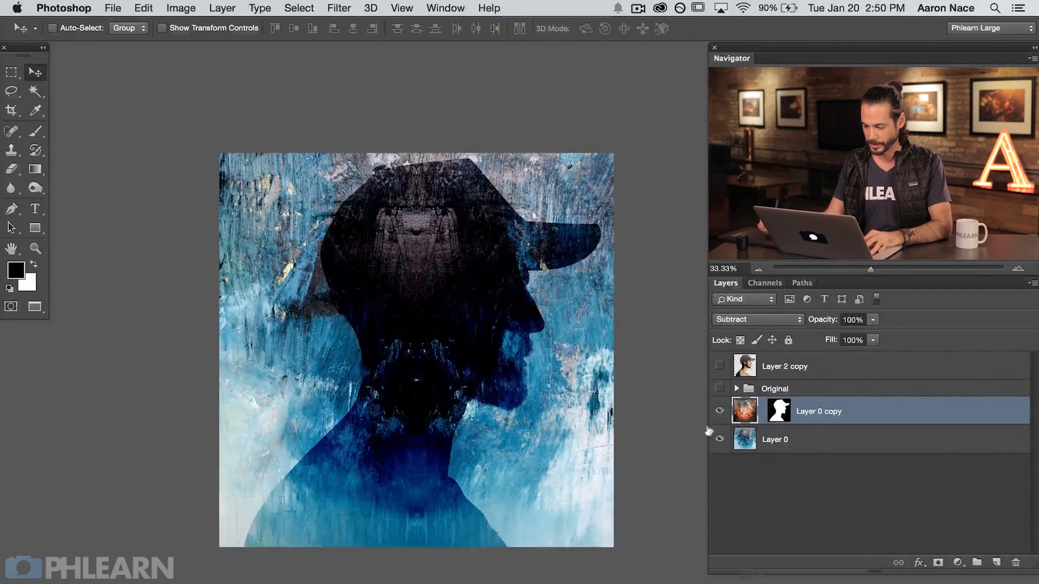
click(719, 413)
click(719, 412)
click(719, 412)
click(719, 412)
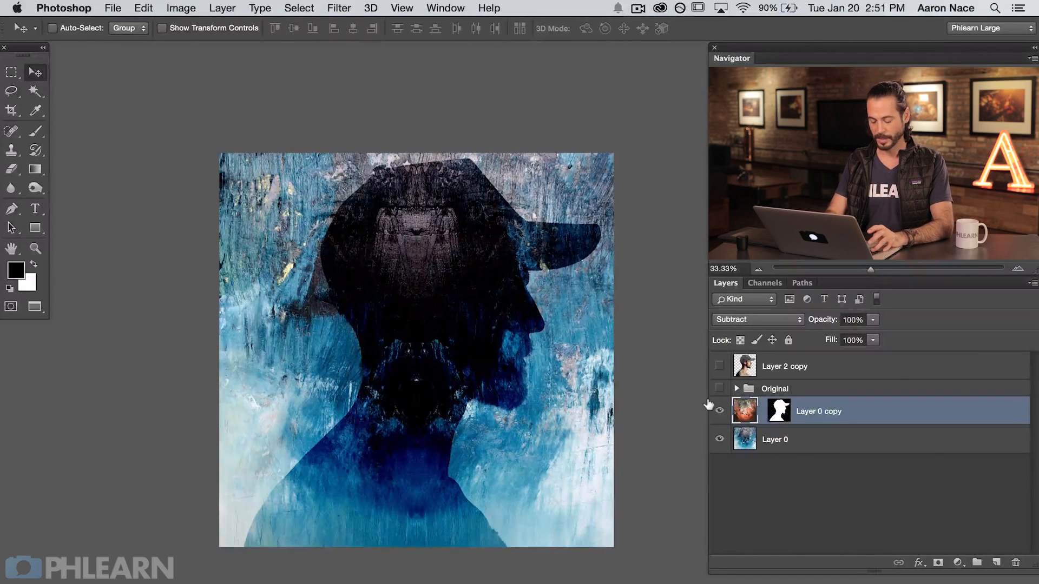
Cycle through the other blend modes on Layer 0 copy, including Divide, Color Burn, Soft Light and Hard Mix, and return it to Subtract
key(shift+plus)
key(shift+plus)
key(shift+plus)
key(shift+plus)
key(shift+plus)
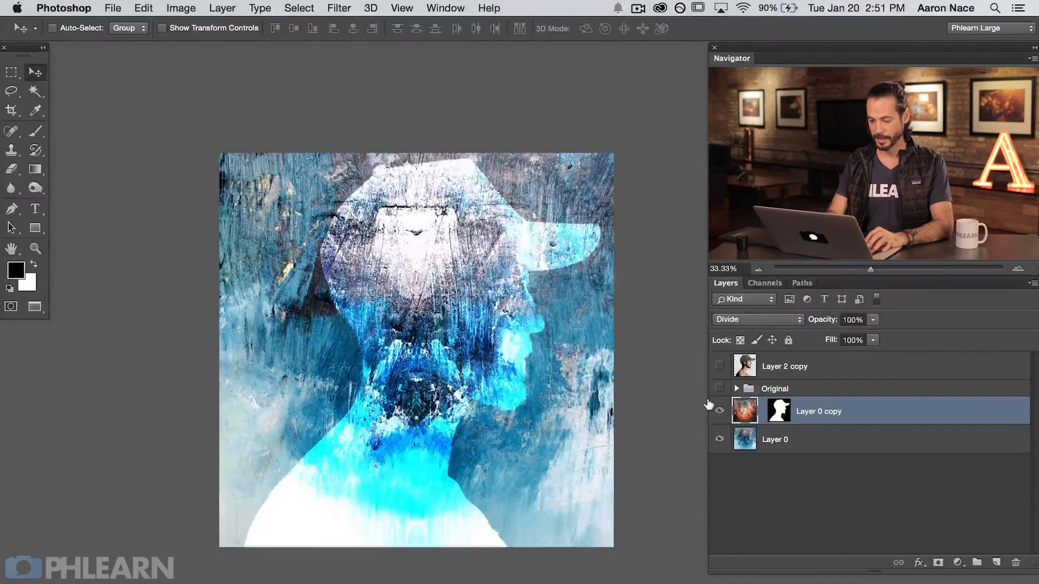
key(shift+plus)
key(shift+plus)
key(shift+plus)
key(shift+plus)
key(shift+plus)
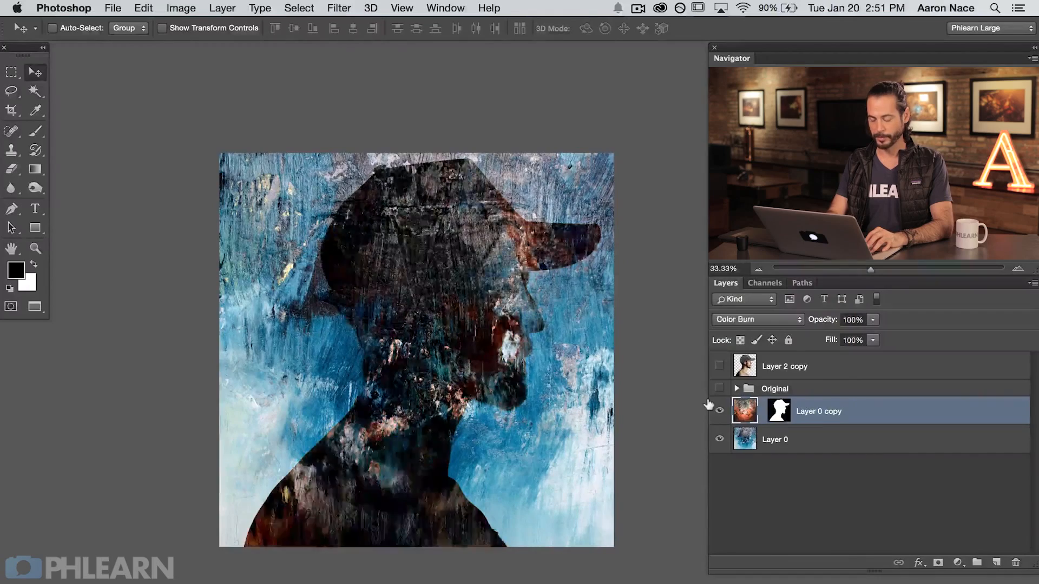
key(shift+plus)
key(shift+plus)
key(shift+plus)
key(shift+plus)
key(shift+plus)
key(shift+plus)
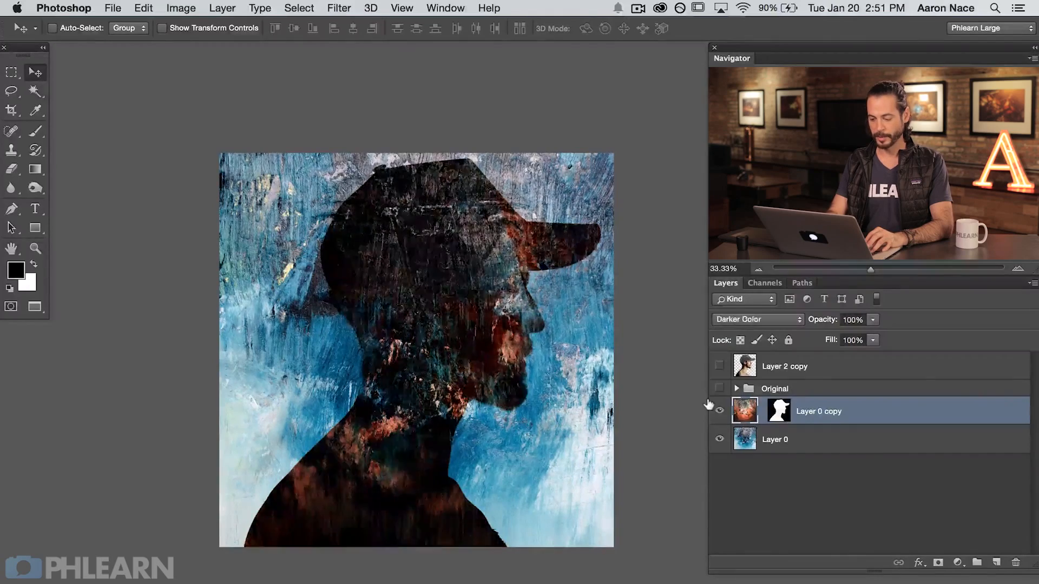
key(shift+plus)
key(shift+plus)
key(shift+minus)
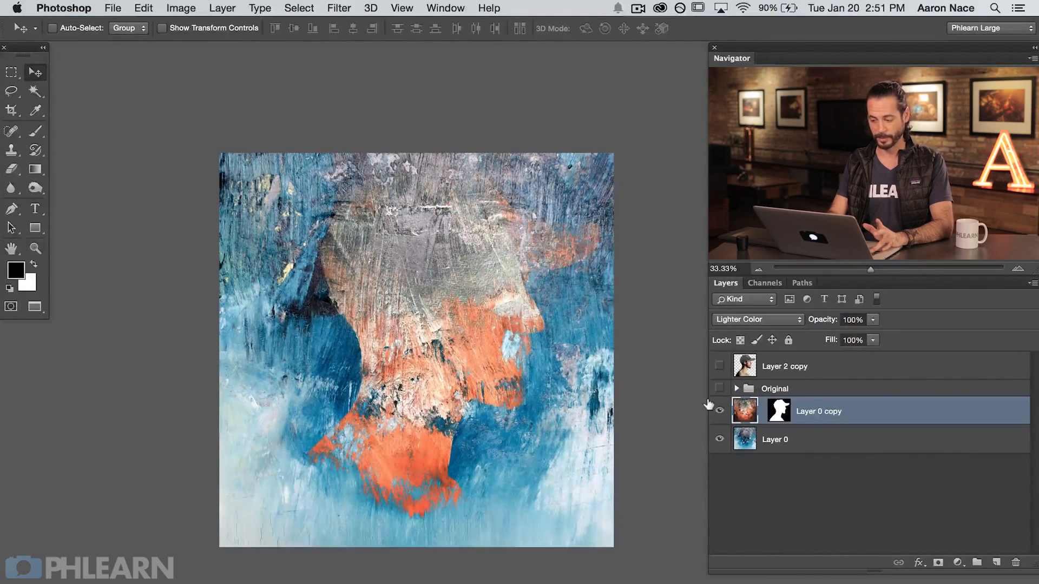
key(shift+plus)
key(shift+plus)
key(shift+plus)
key(shift+plus)
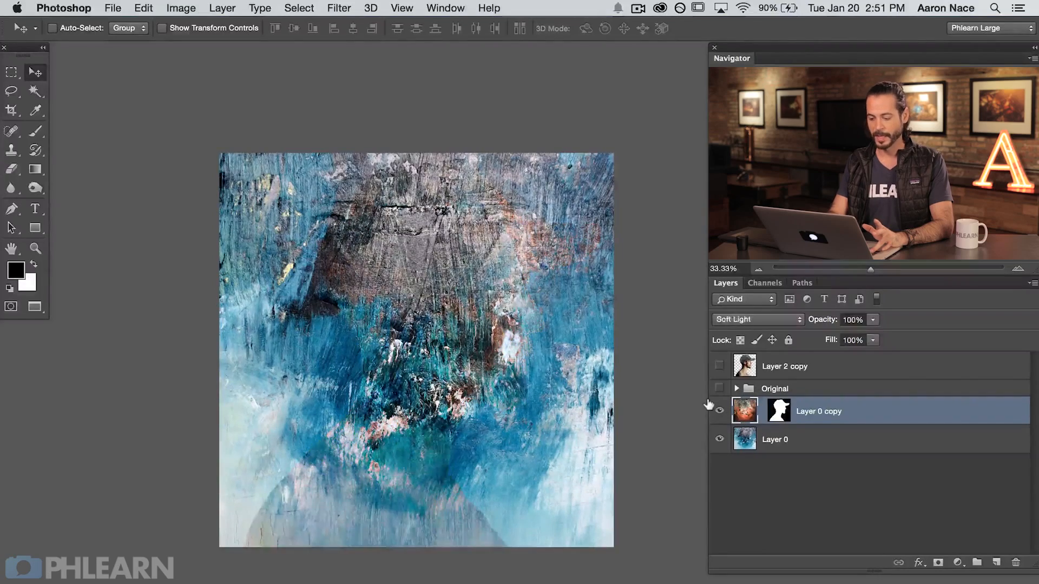
key(shift+plus)
key(shift+plus)
key(shift+minus)
key(shift+plus)
key(shift+plus)
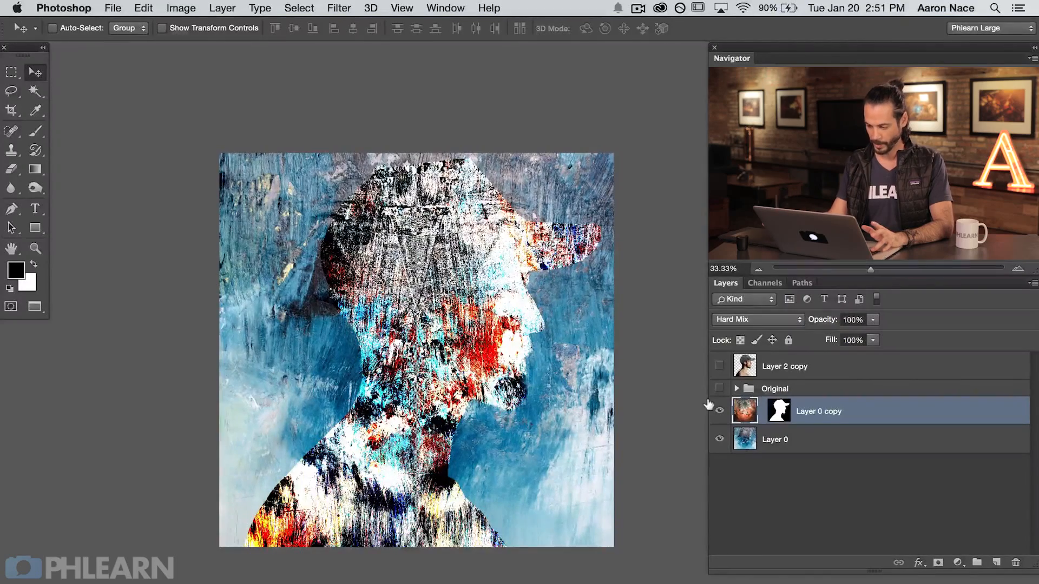
click(788, 320)
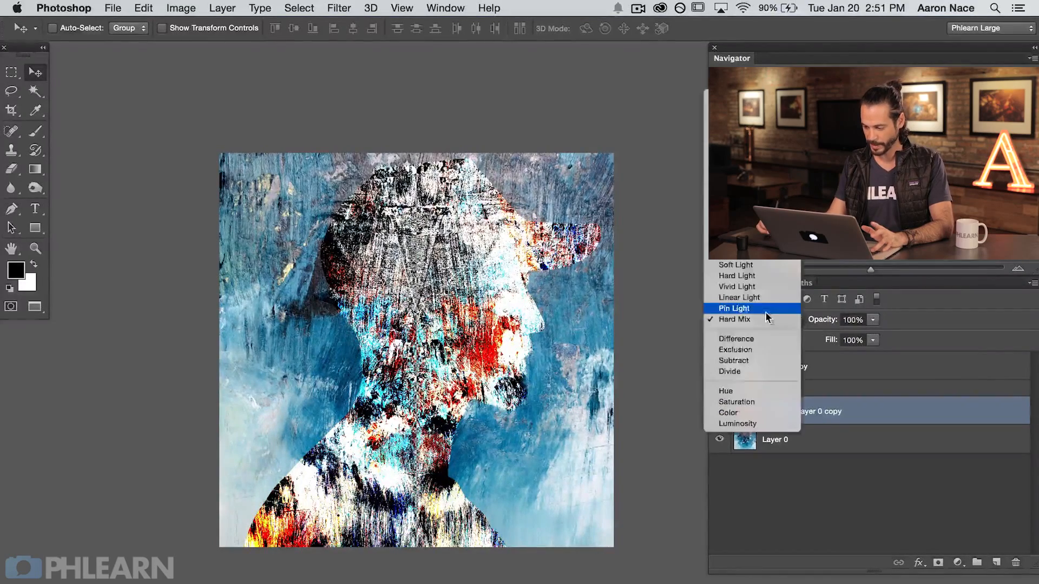
click(755, 359)
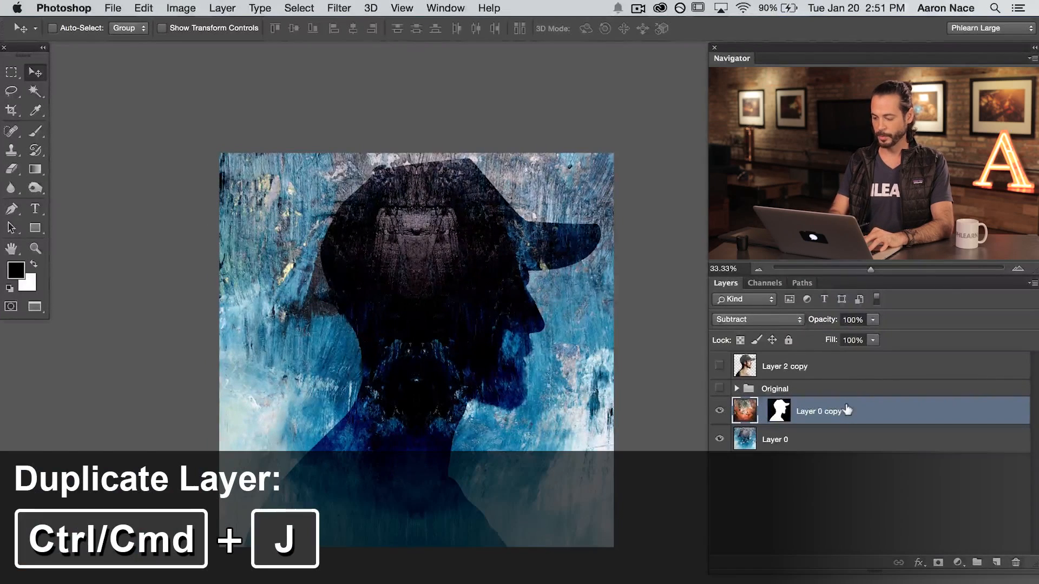
Duplicate Layer 0 copy and invert the duplicate's mask so it covers the area outside the man, toggling it to compare
key(super+j)
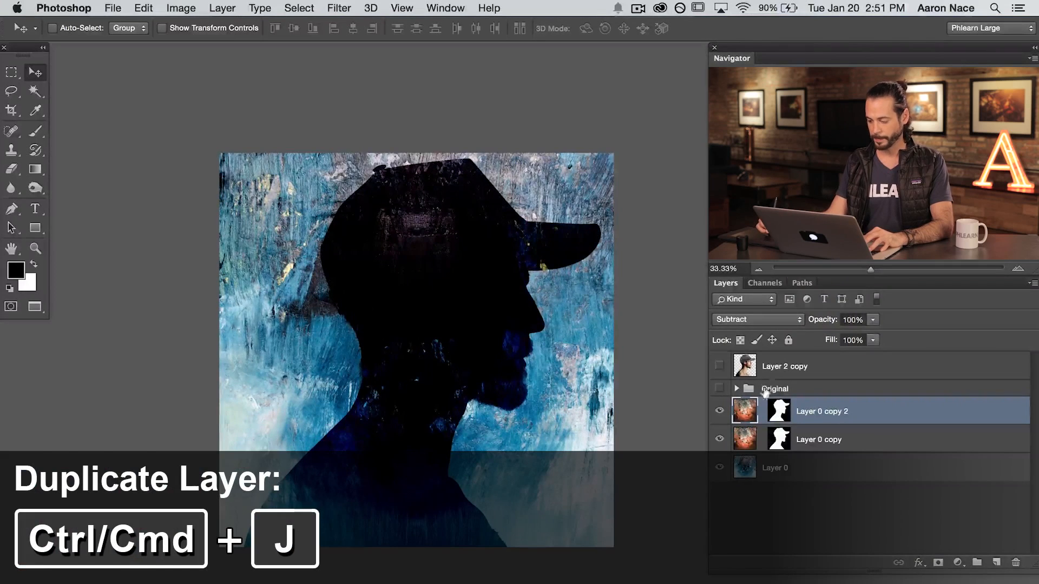
click(779, 412)
key(x)
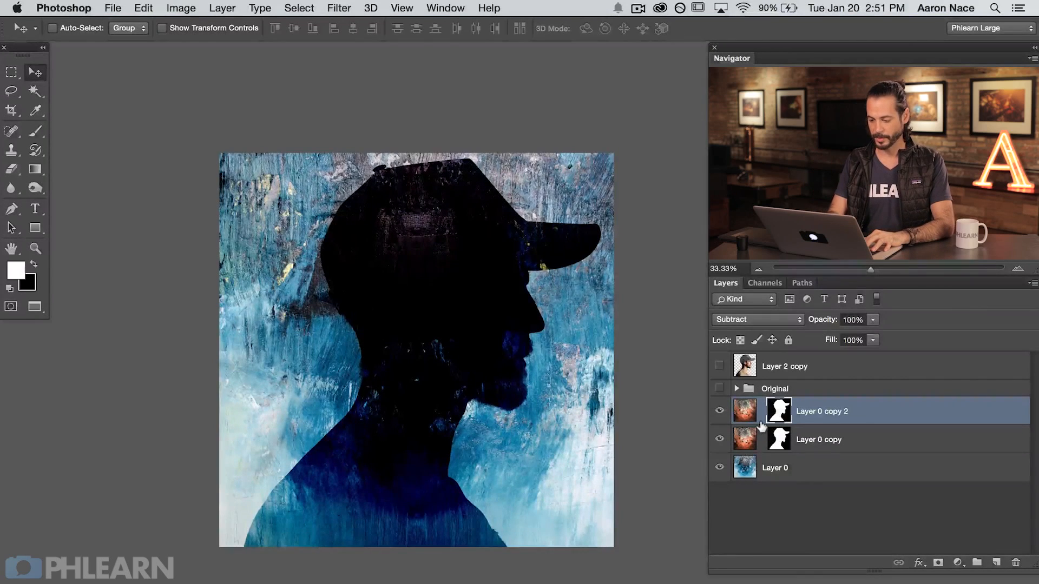
key(super+i)
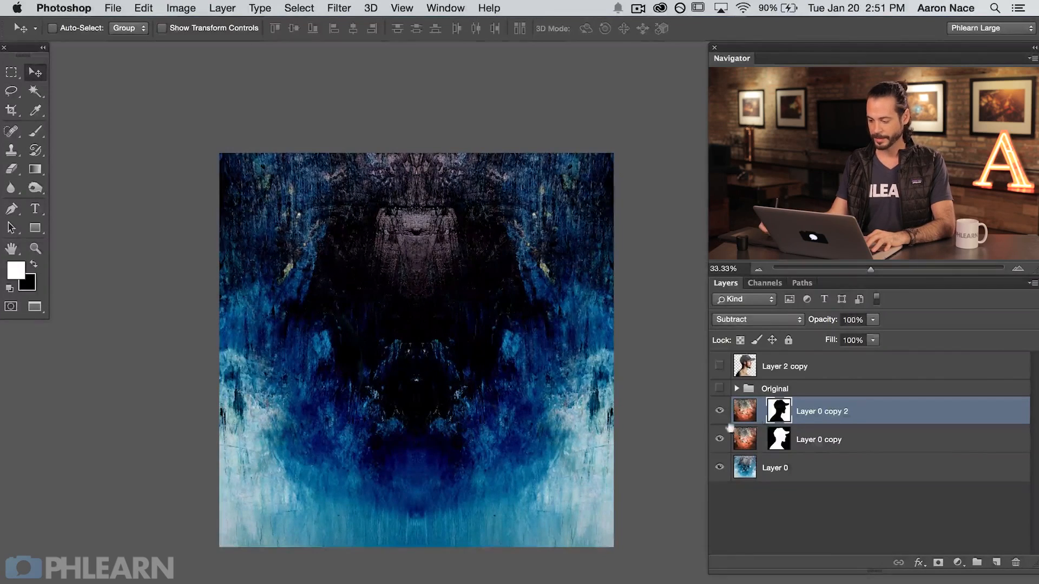
click(720, 410)
click(719, 410)
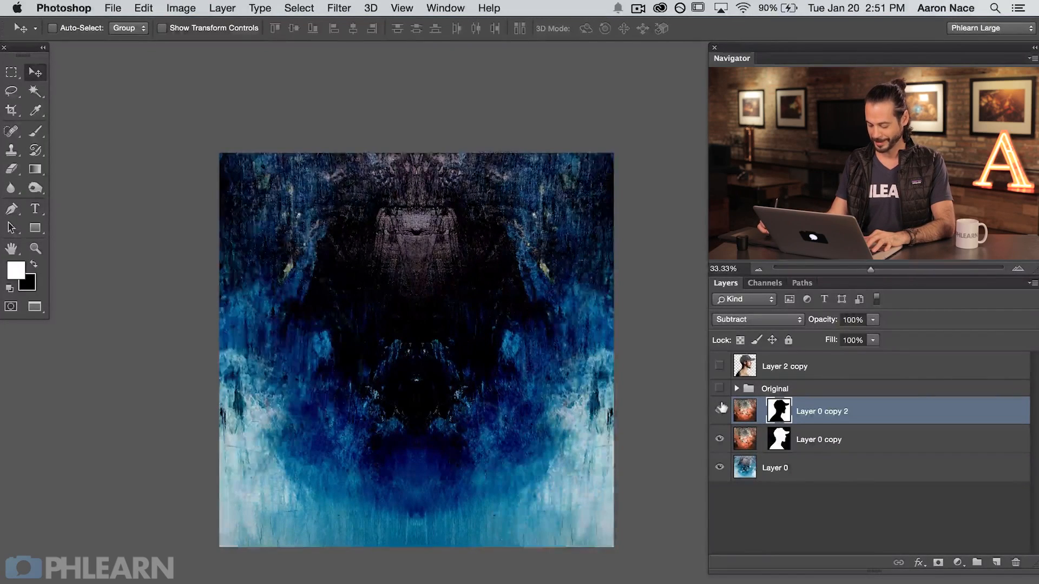
Set Layer 0 copy 2's blend mode to Difference and toggle both masked layers to compare their effect
click(746, 322)
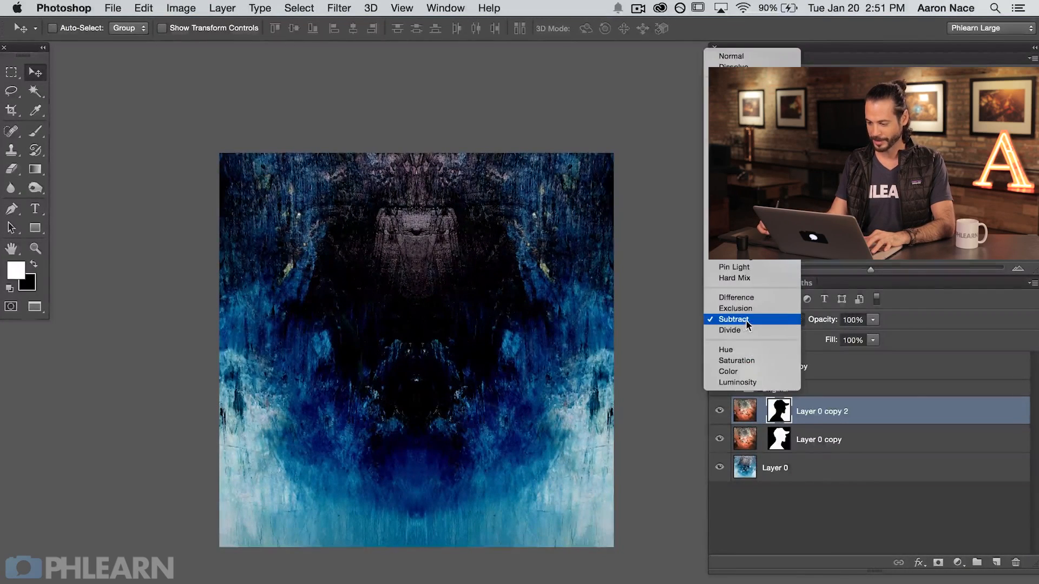
click(747, 298)
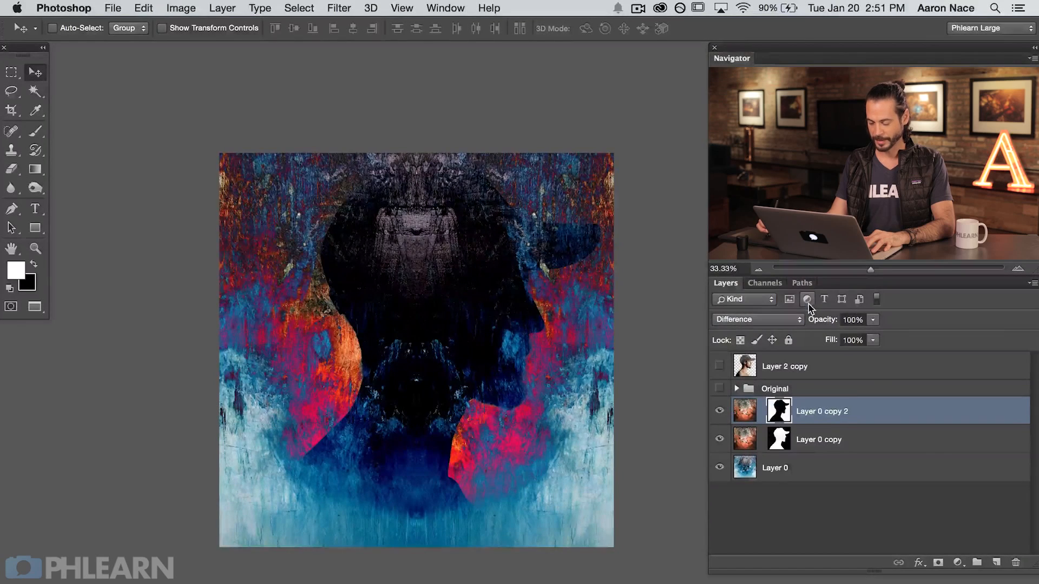
click(718, 412)
click(719, 412)
click(720, 439)
click(719, 439)
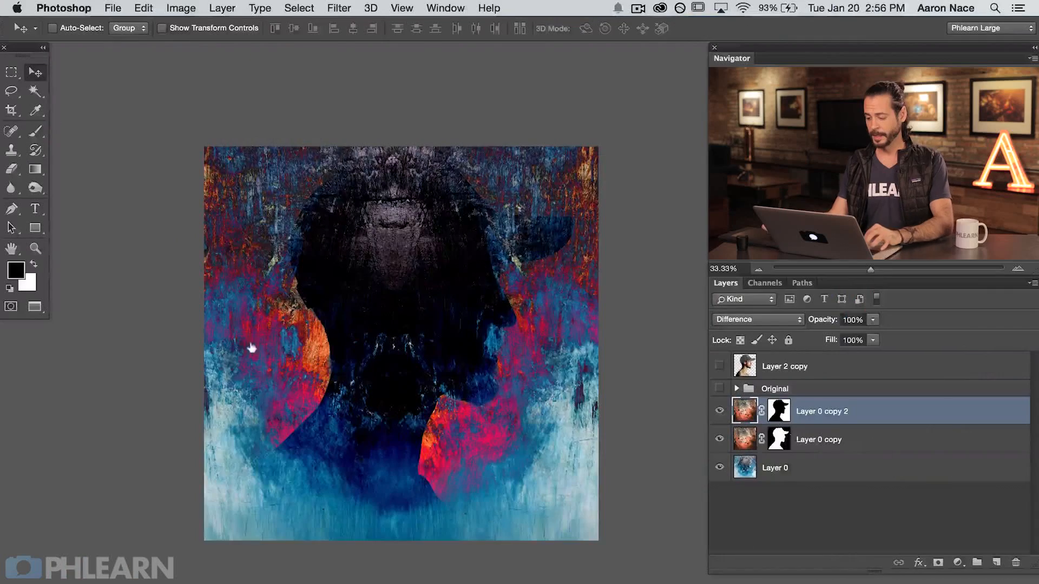
Scale Layer 0 copy 2 and Layer 0 copy together to about 104.5% with their masks and reposition them over the canvas
shift+click(836, 440)
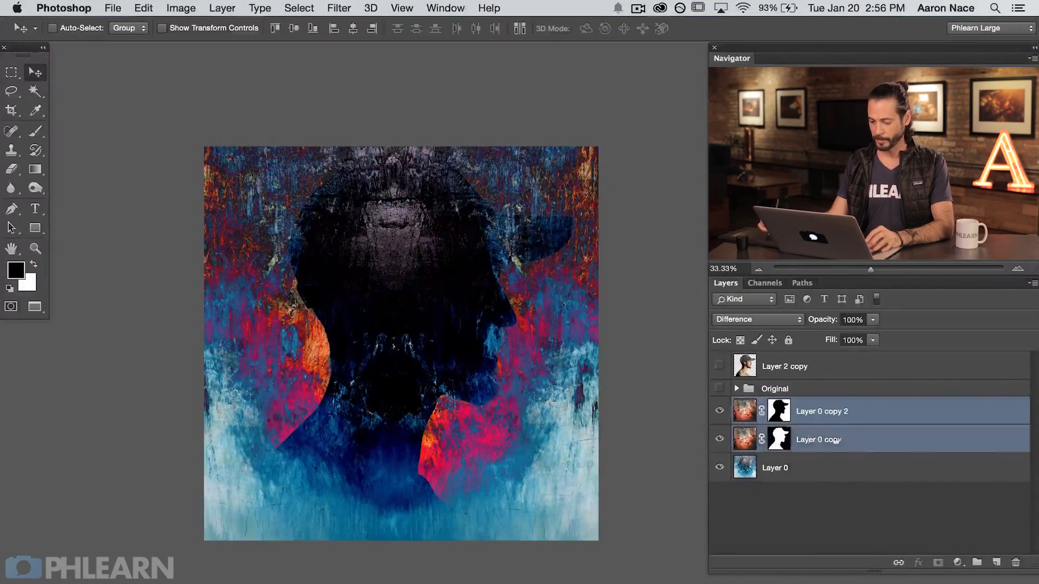
key(super+t)
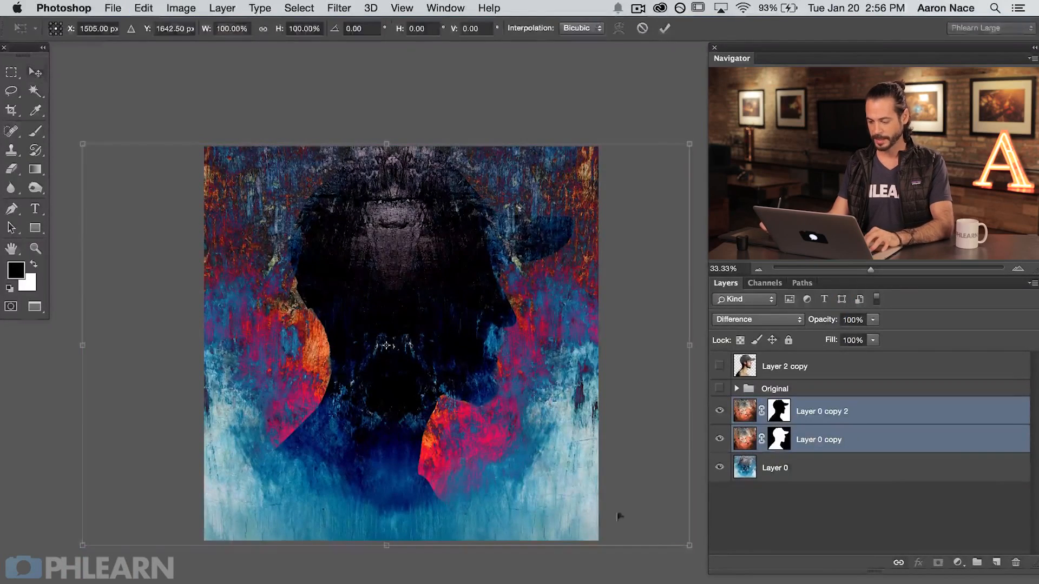
drag(683, 547, 706, 565)
drag(627, 504, 609, 508)
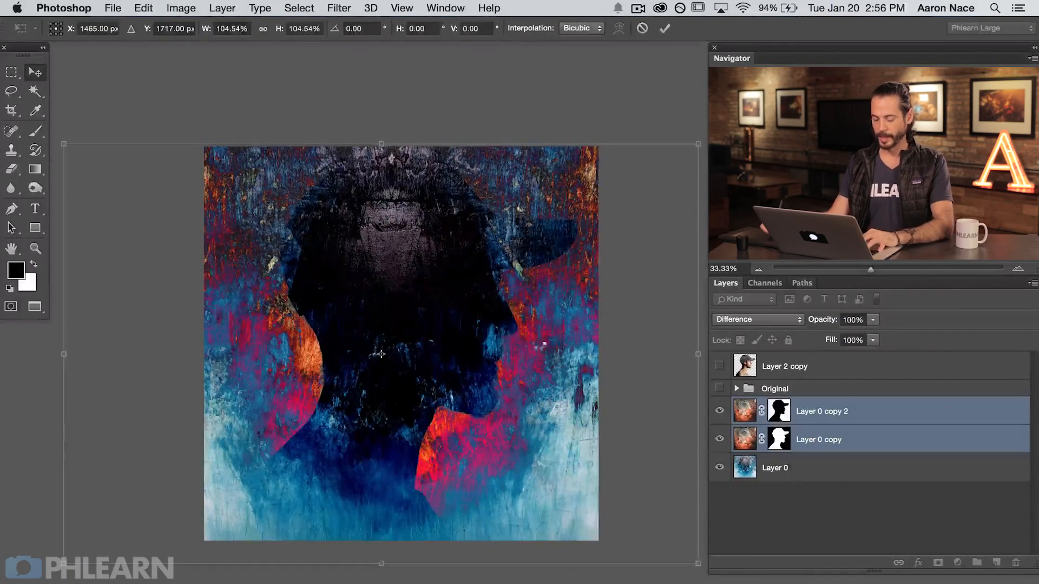
key(Return)
Enlarge and reposition the Layer 0 background texture so it fills the whole canvas behind the silhouette
click(785, 469)
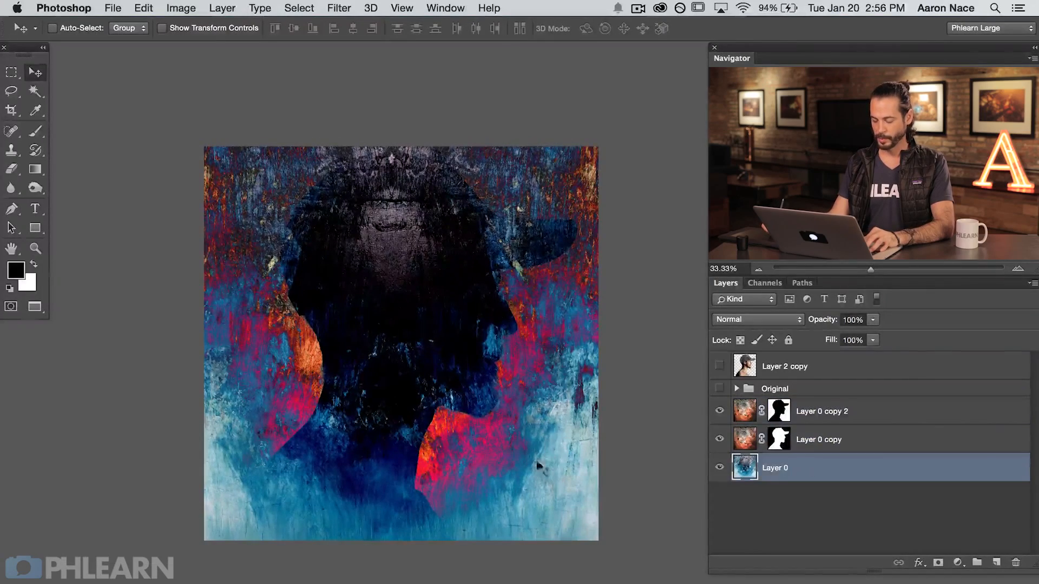
drag(531, 494, 573, 485)
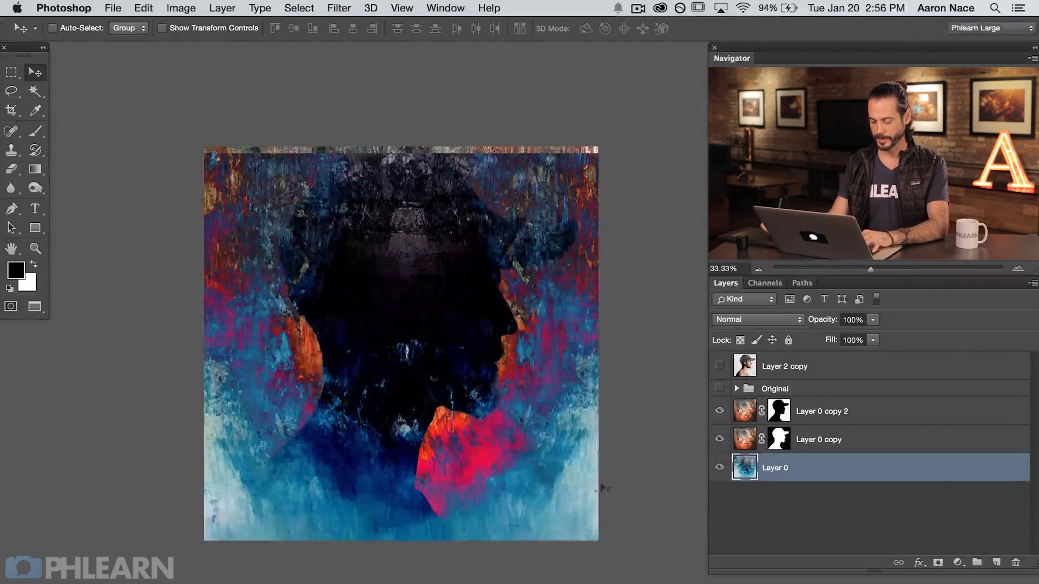
key(super+t)
drag(130, 544, 90, 570)
drag(476, 470, 428, 459)
key(Return)
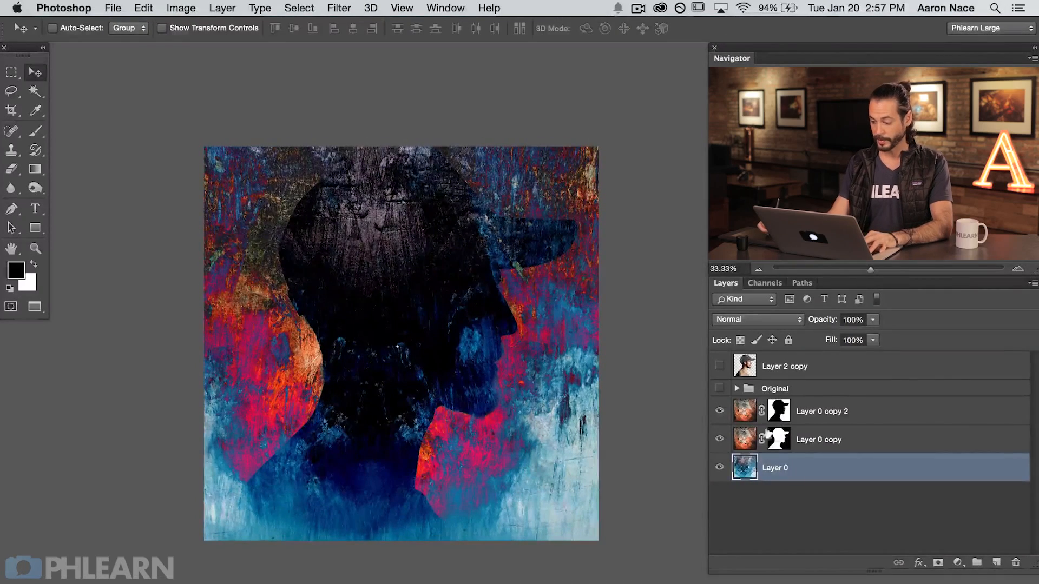
Try scaling Layer 0 copy to about 84.7% with its mask linked to the texture
click(745, 437)
key(ctrl+t)
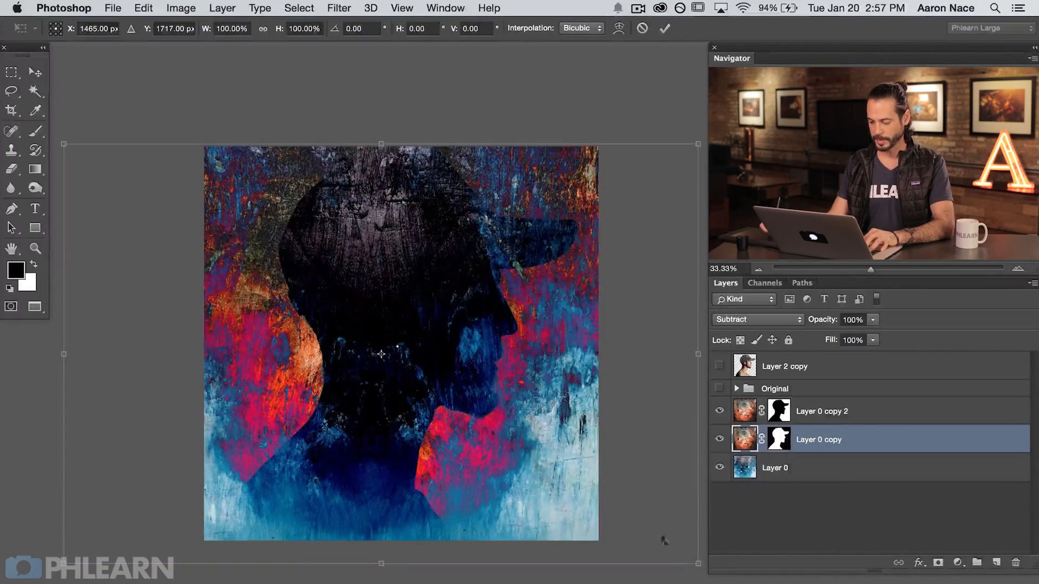
drag(702, 563, 729, 555)
key(Return)
click(761, 439)
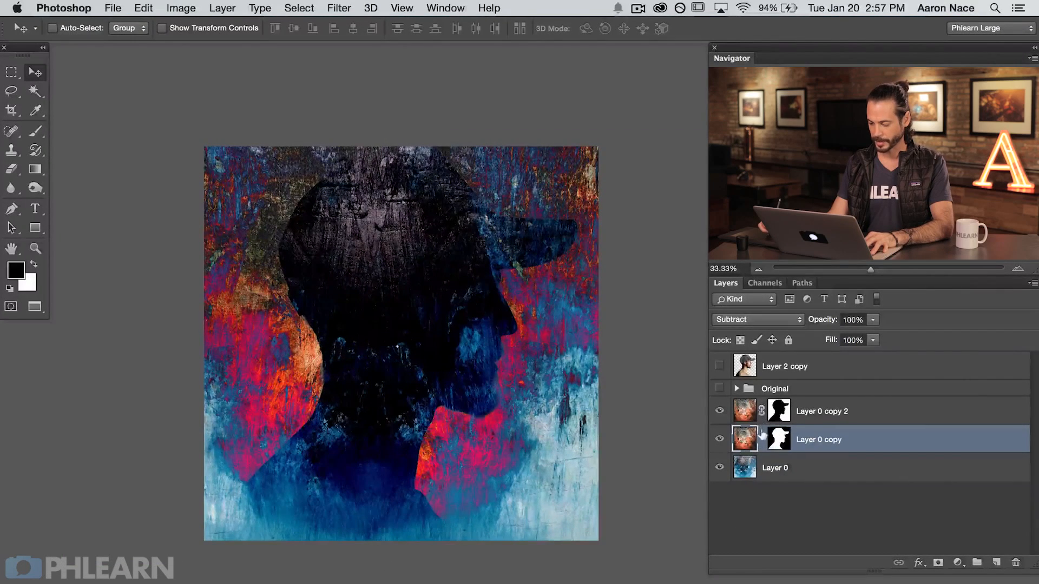
key(ctrl+t)
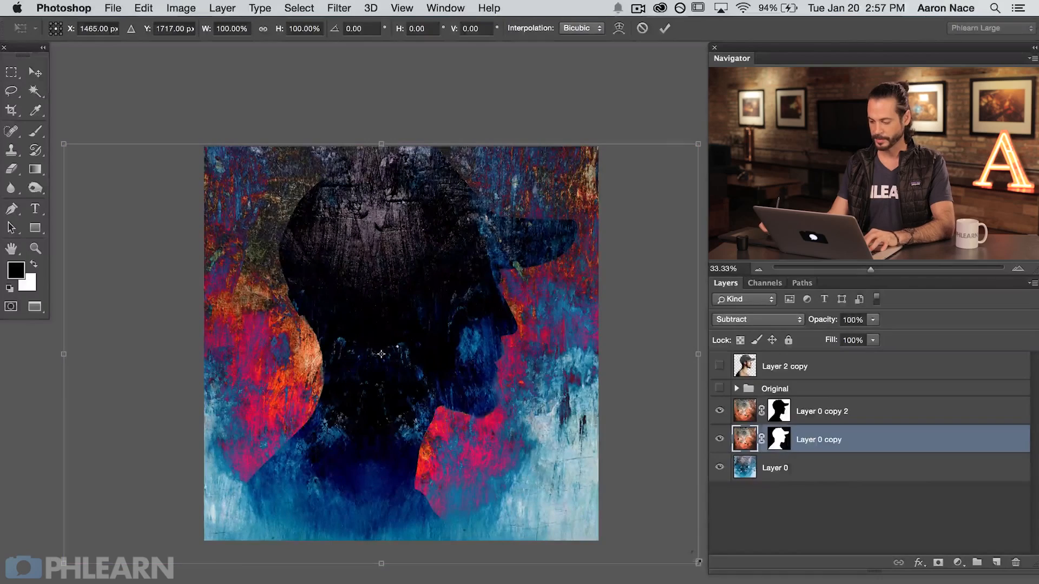
drag(694, 559, 626, 509)
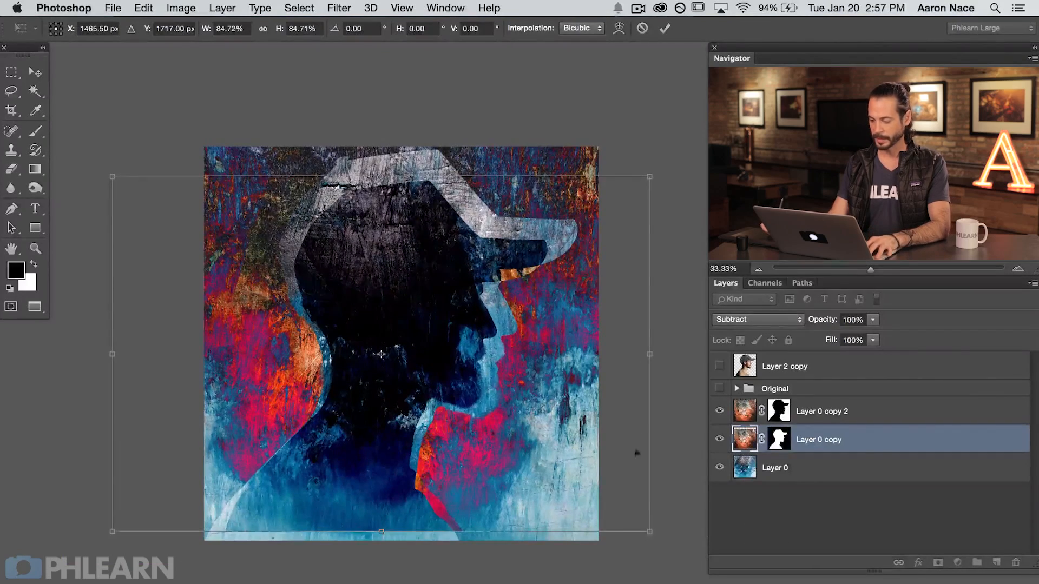
key(Return)
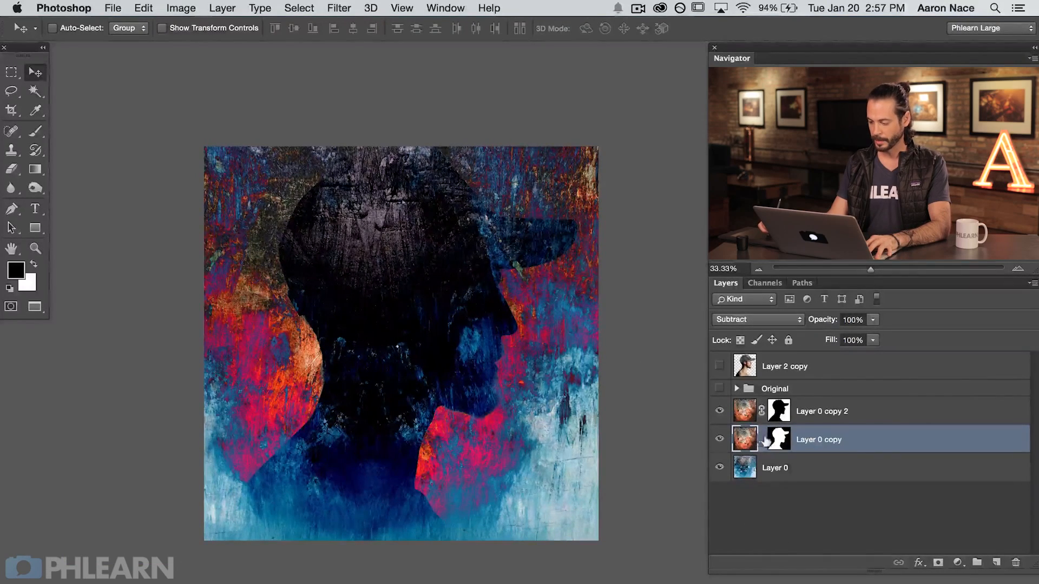
Unlink the masks of both masked layers, then reposition and scale only Layer 0 copy's texture to about 124.6%
drag(626, 467, 346, 438)
key(ctrl+t)
drag(589, 541, 376, 449)
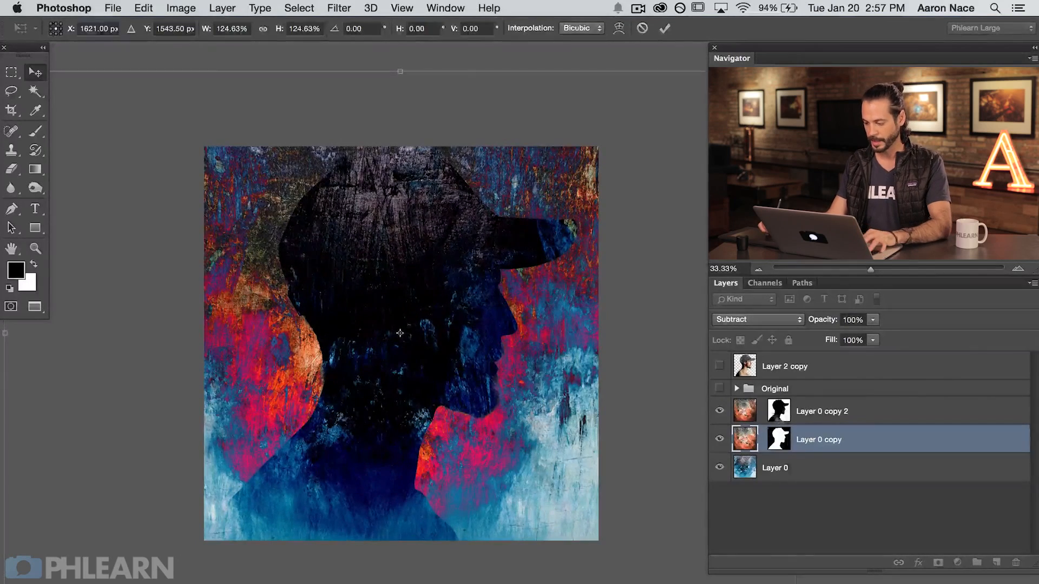
key(Return)
Scale only Layer 0 copy 2's texture to about 132.7% and reposition it around the silhouette
key(alt+bracketright)
key(super+t)
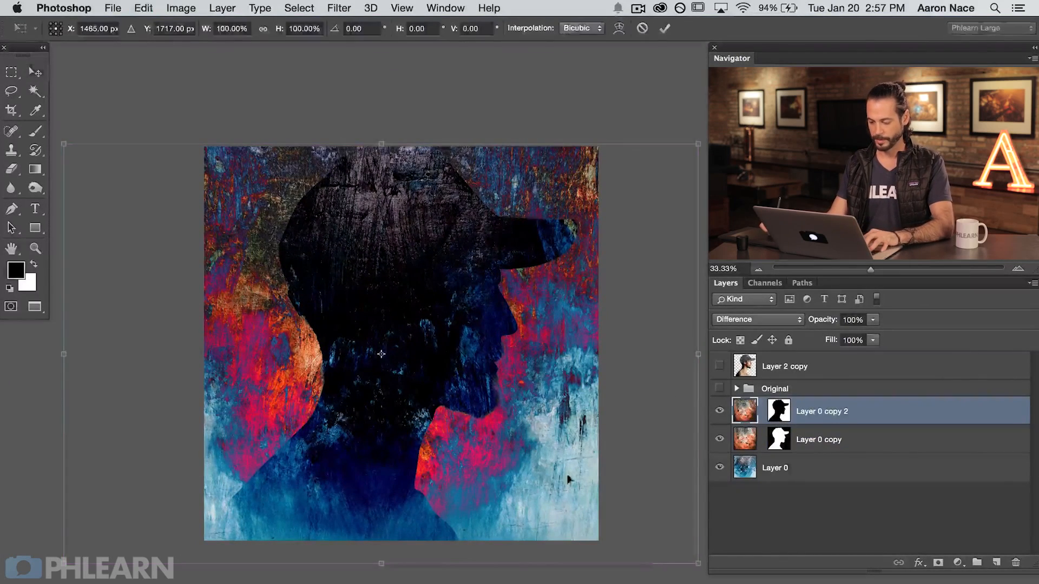
drag(698, 561, 815, 571)
mouse_move(535, 434)
mouse_down()
mouse_move(617, 462)
mouse_move(594, 447)
mouse_move(435, 443)
mouse_move(553, 441)
mouse_move(565, 428)
mouse_move(554, 434)
mouse_up()
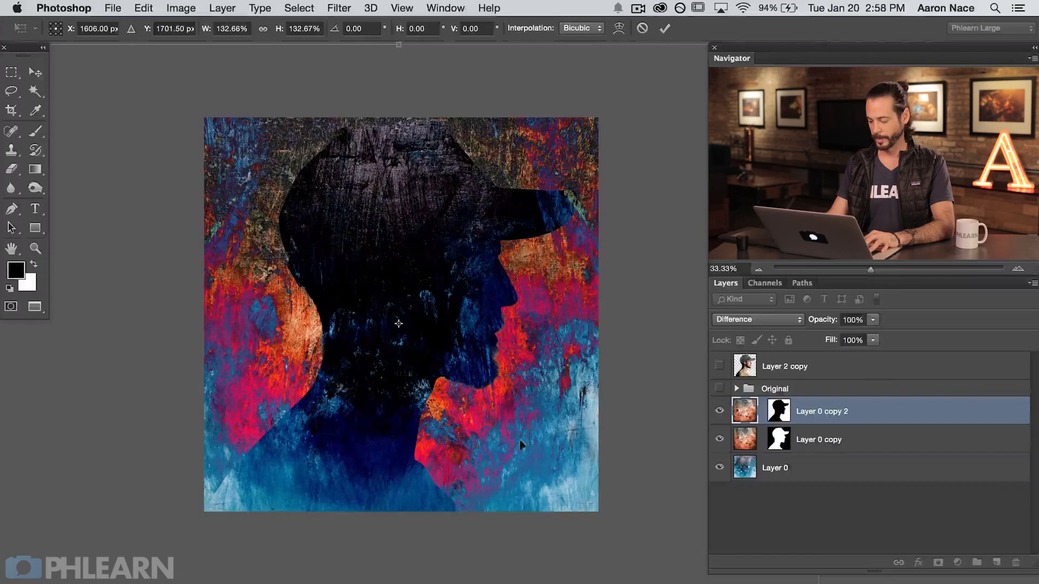
key(Return)
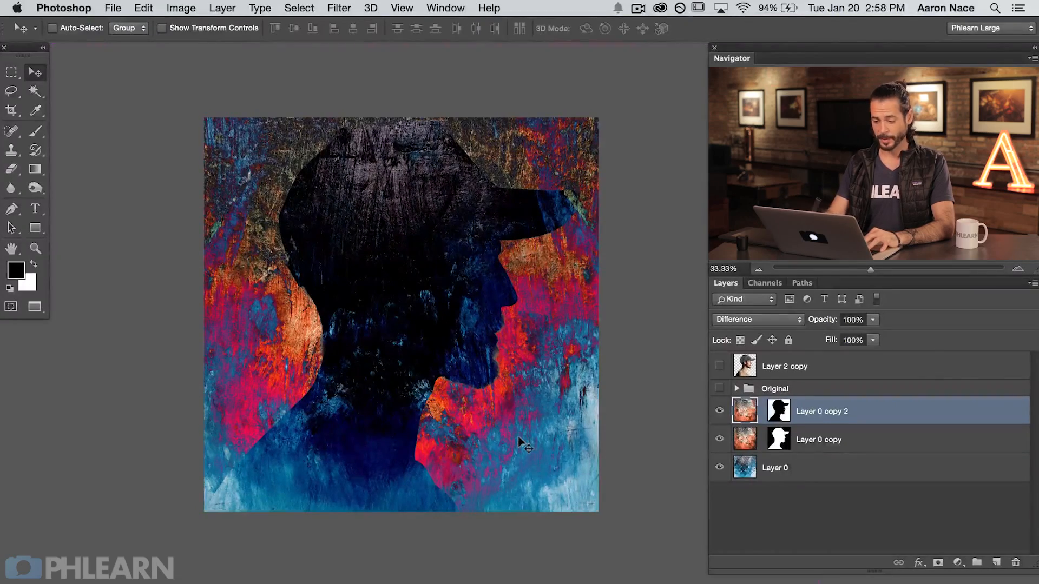
drag(482, 432, 496, 496)
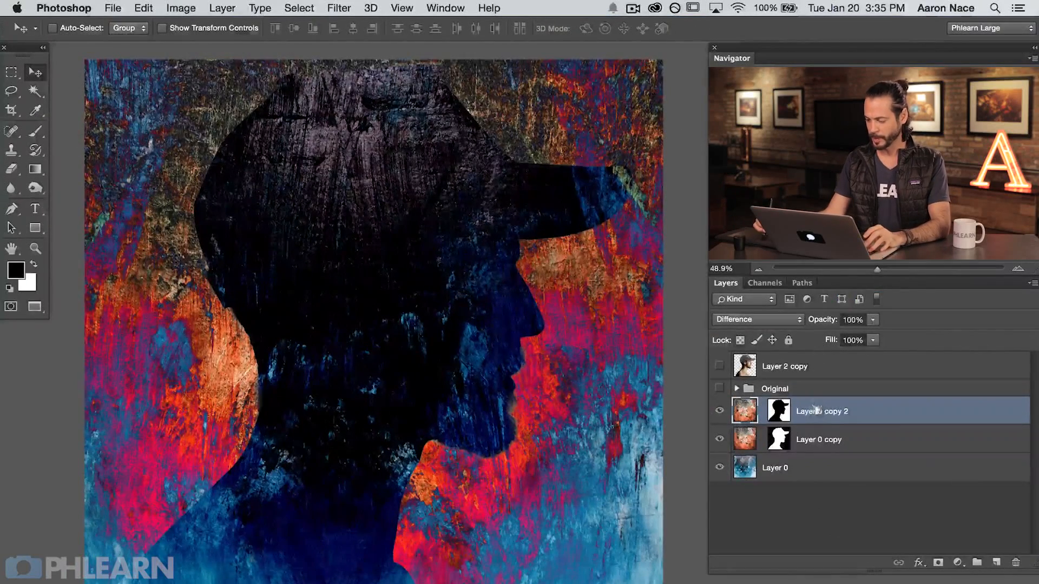
Group Layer 0 and its two masked copies and name the group Background
shift+click(833, 461)
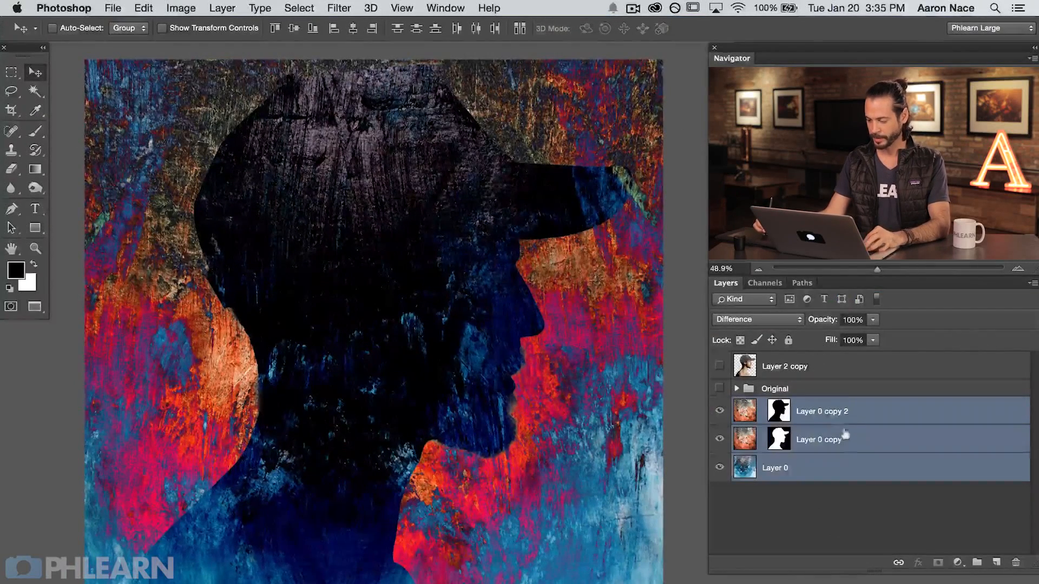
key(super+g)
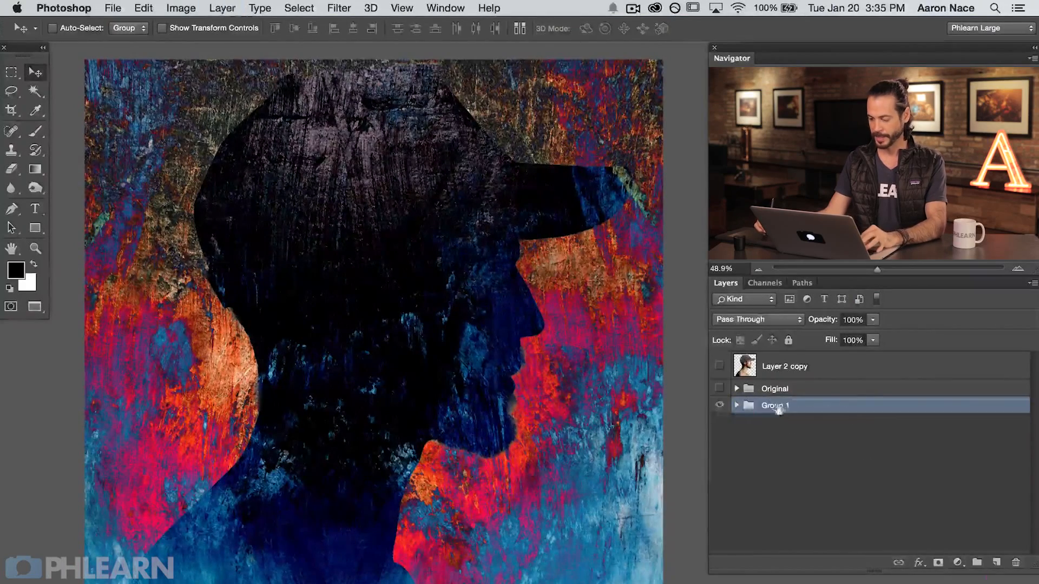
text(Background)
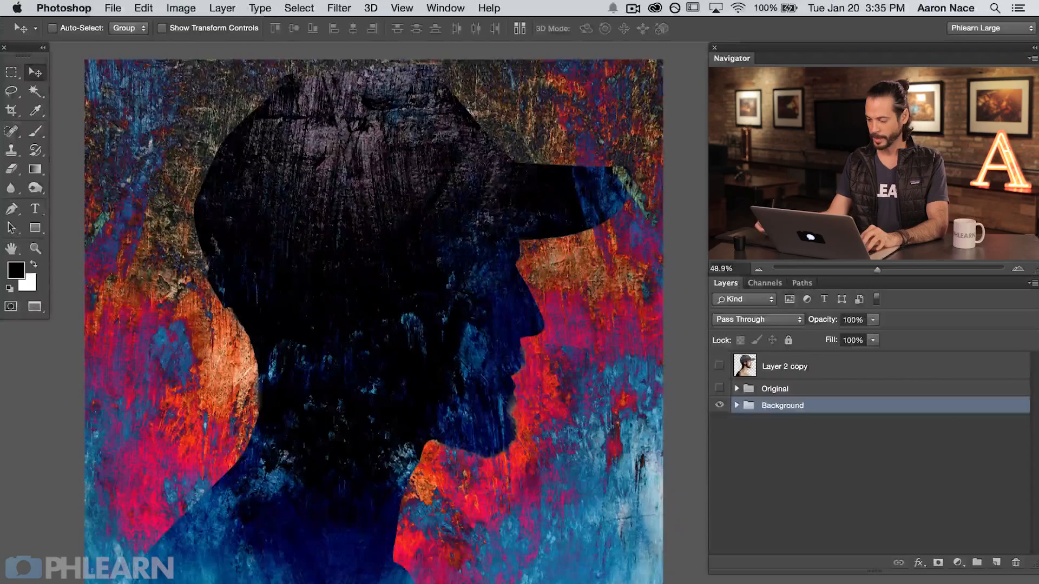
Group Layer 2 copy with the Original group and name the new group Portrait
click(809, 366)
shift+click(808, 385)
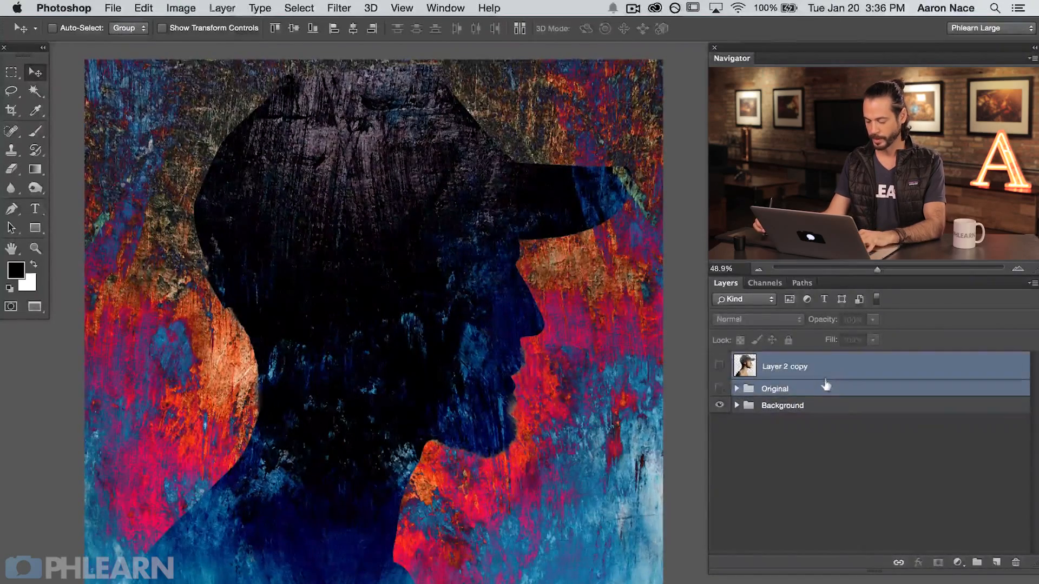
key(ctrl+g)
double_click(776, 361)
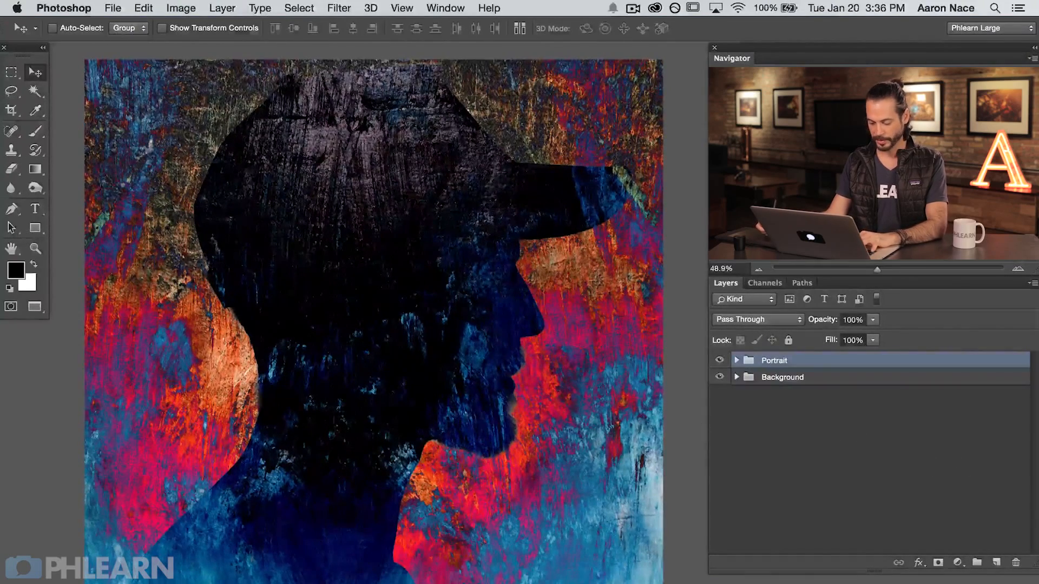
Add a white PHLEARN text across the middle of the silhouette in Helvetica Neue Bold at 100 pt
key(t)
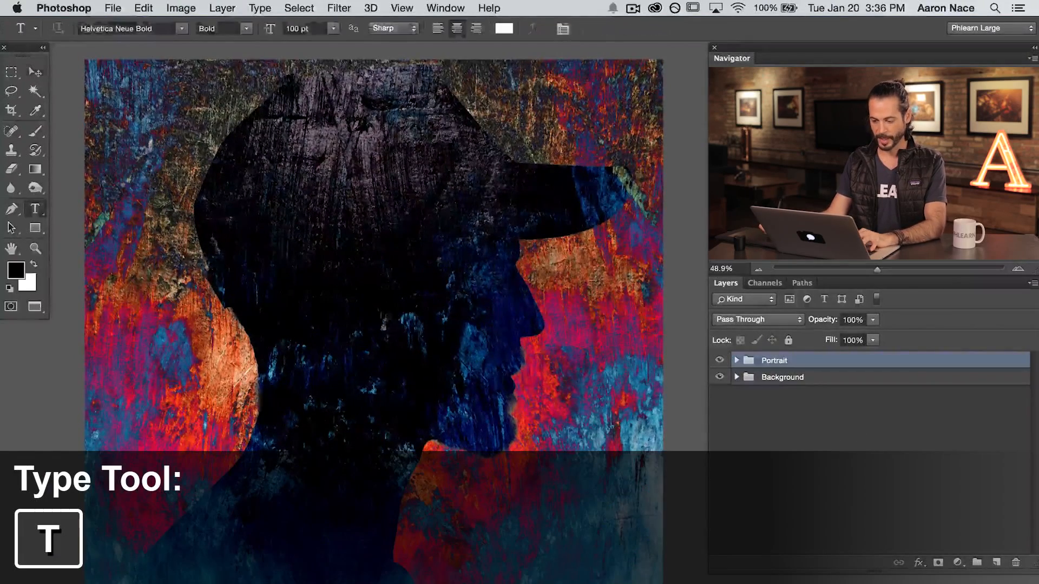
click(390, 349)
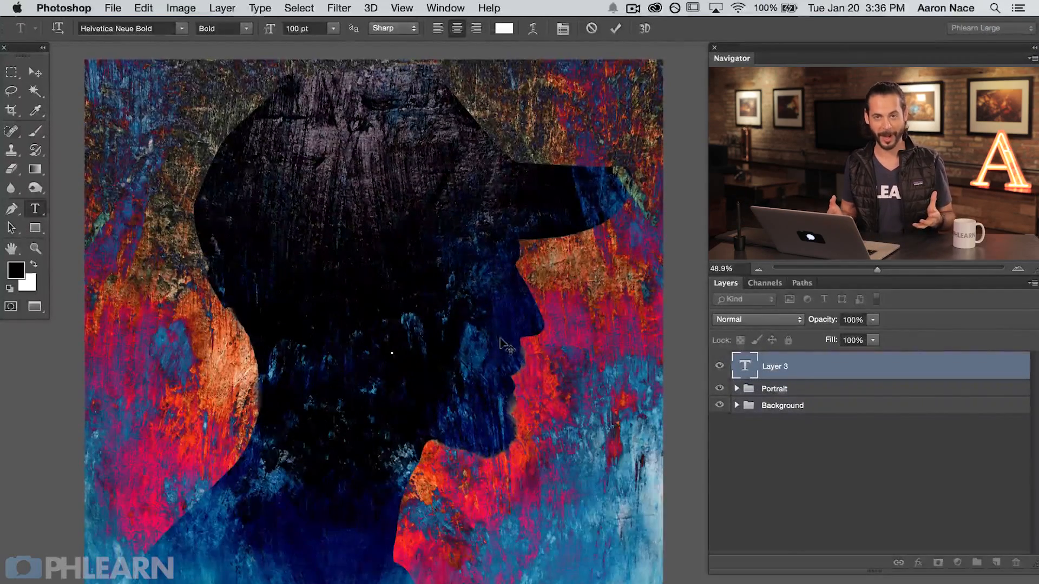
text(PHLEAR)
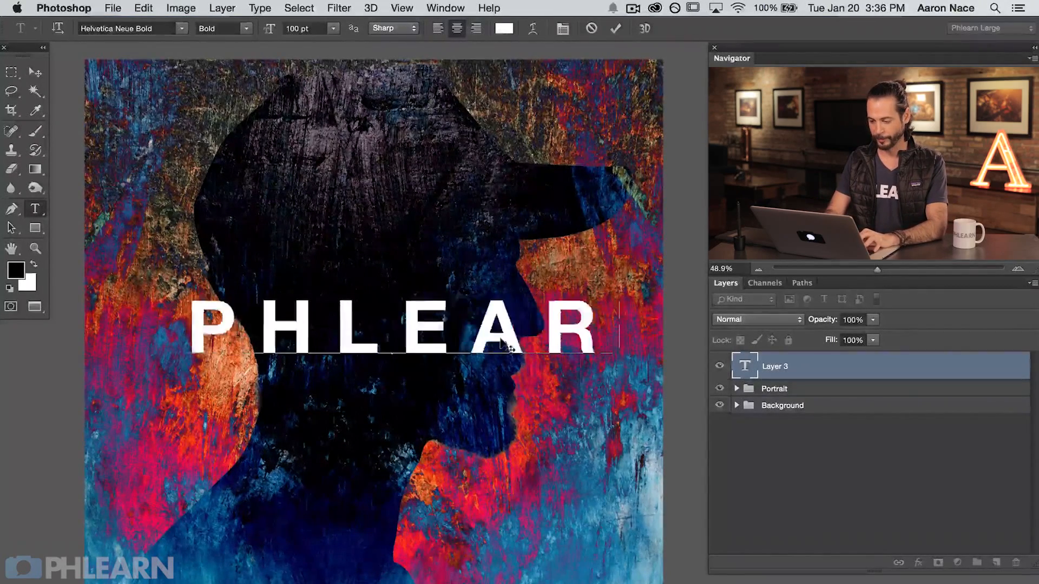
text(n)
key(super+Return)
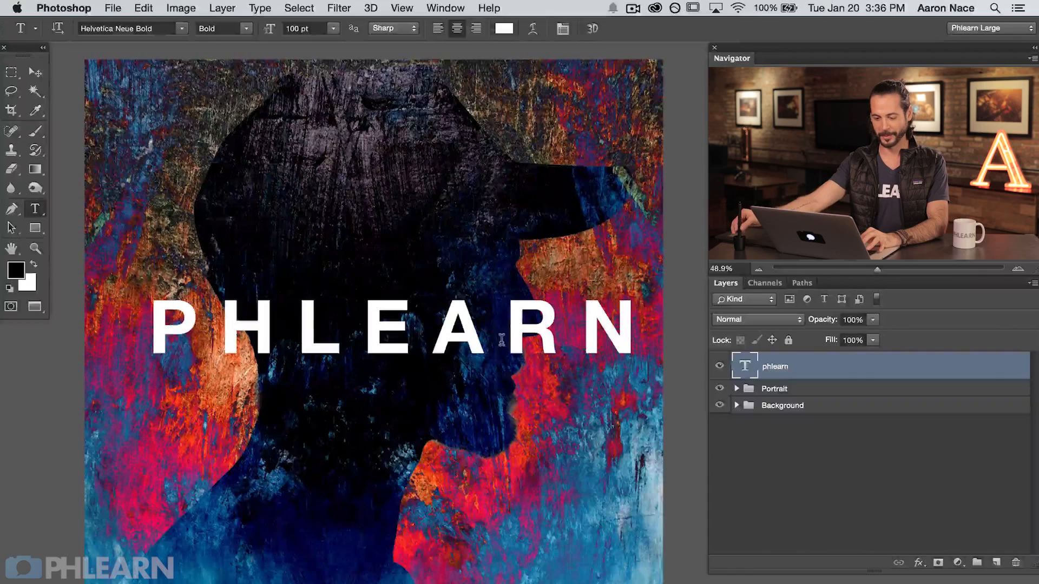
Create a new layer above the text, fill it with black, and lower its opacity to 60%
click(995, 560)
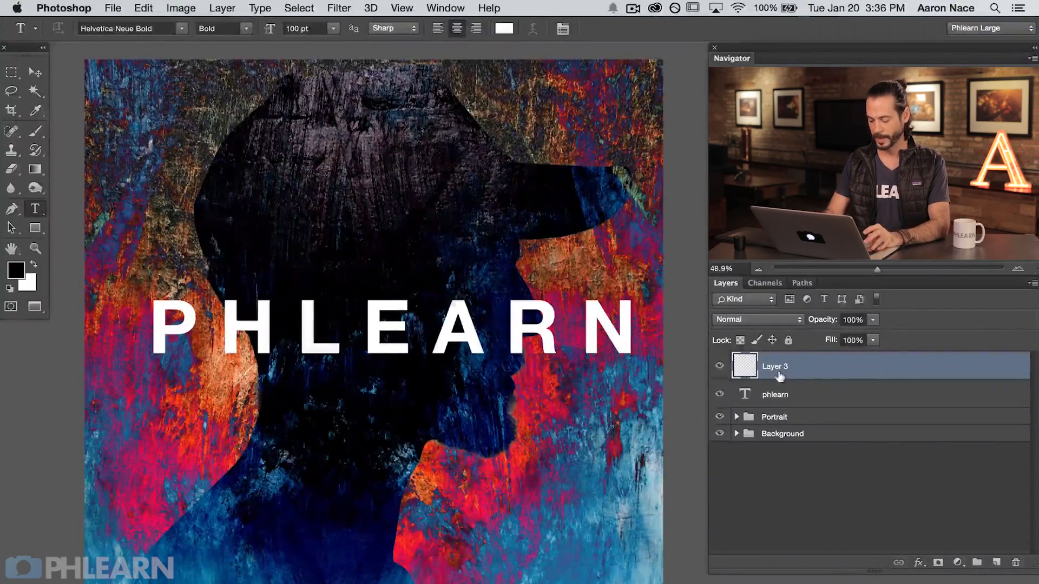
key(shift+BackSpace)
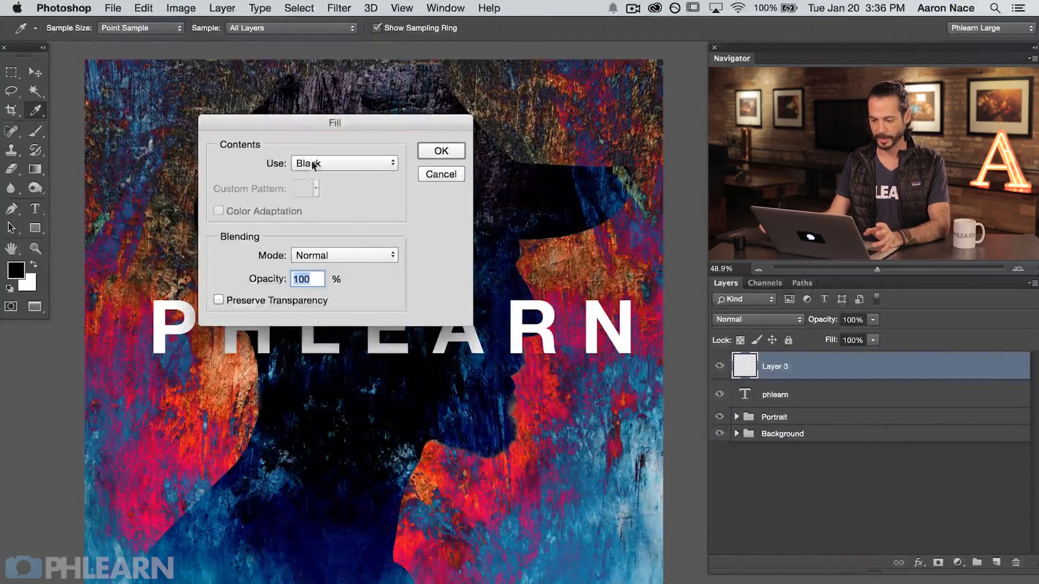
click(440, 153)
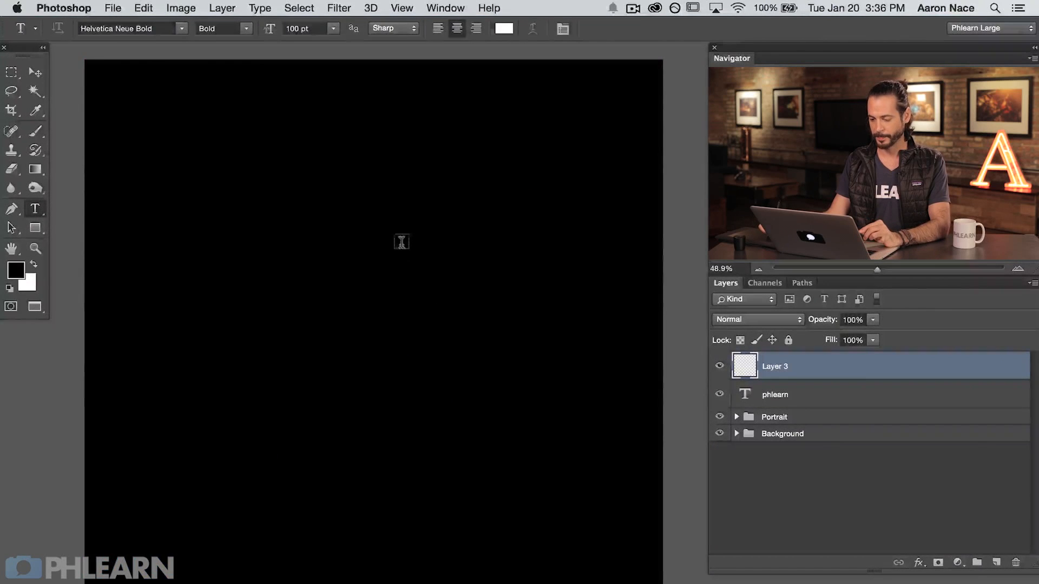
key(v)
drag(823, 315, 792, 318)
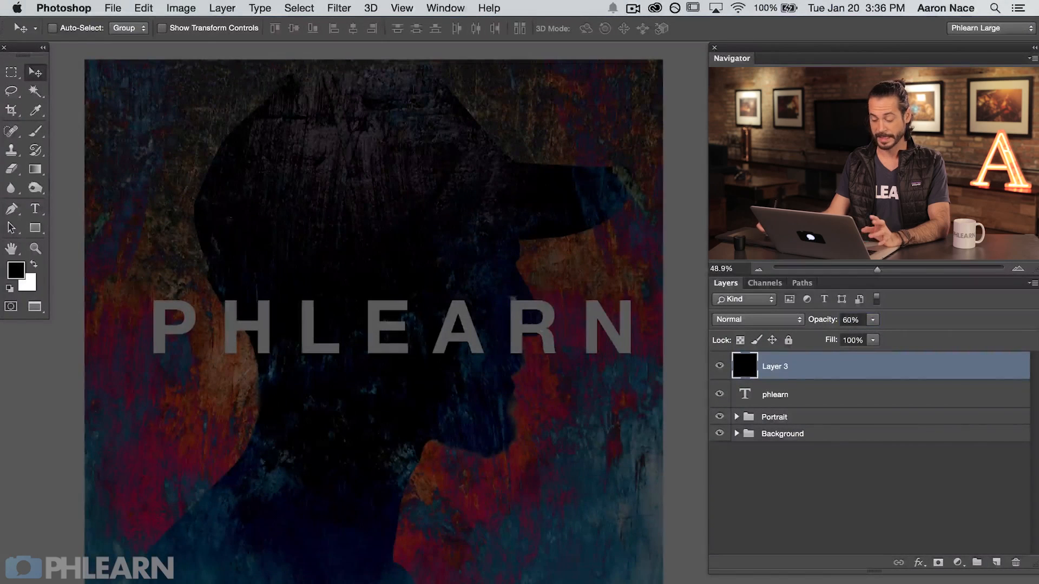
Align the PHLEARN text to the black layer's vertical and horizontal centres, and delete the black layer
shift+click(798, 394)
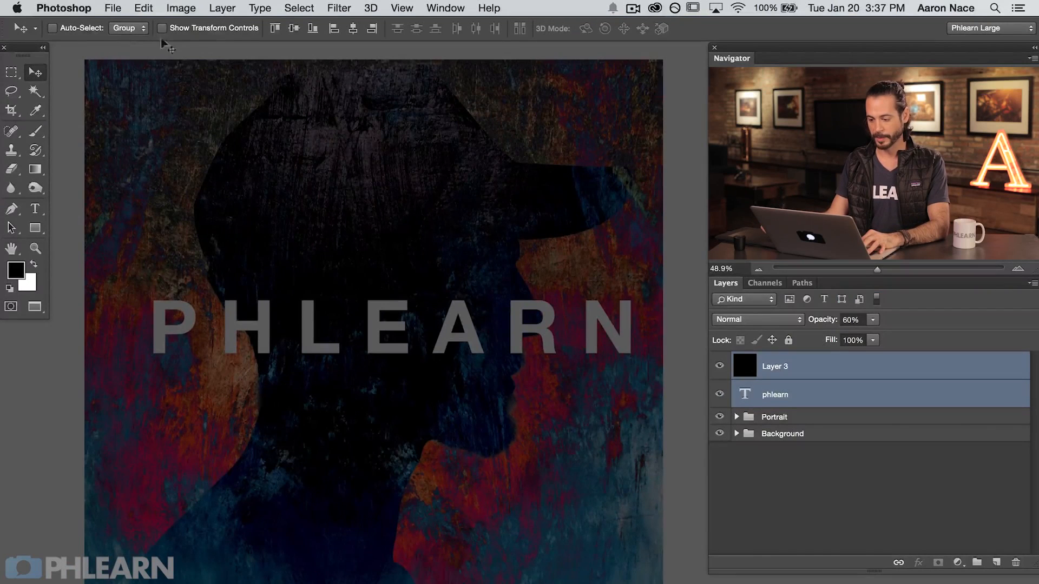
click(276, 28)
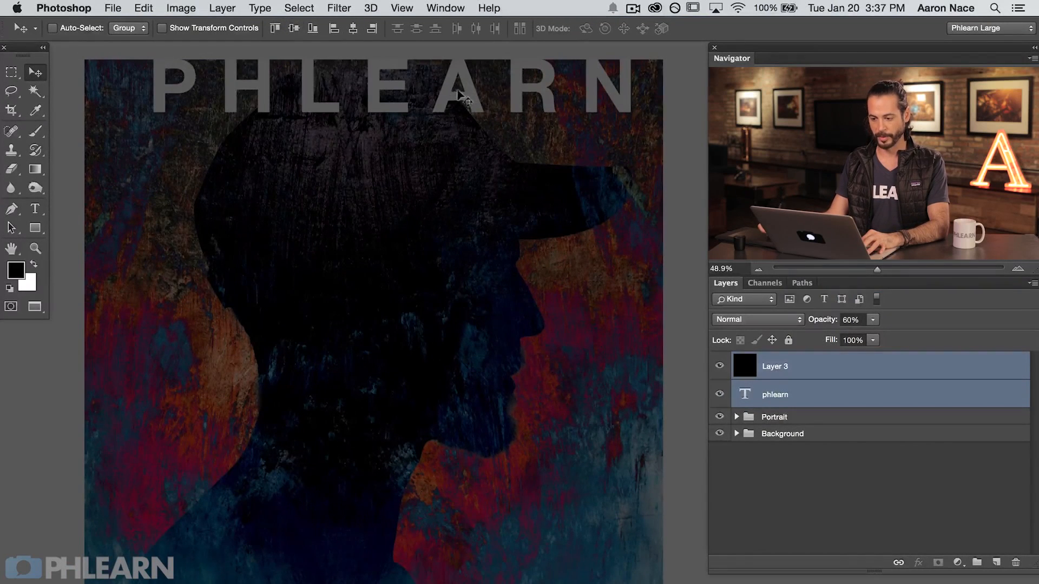
click(334, 29)
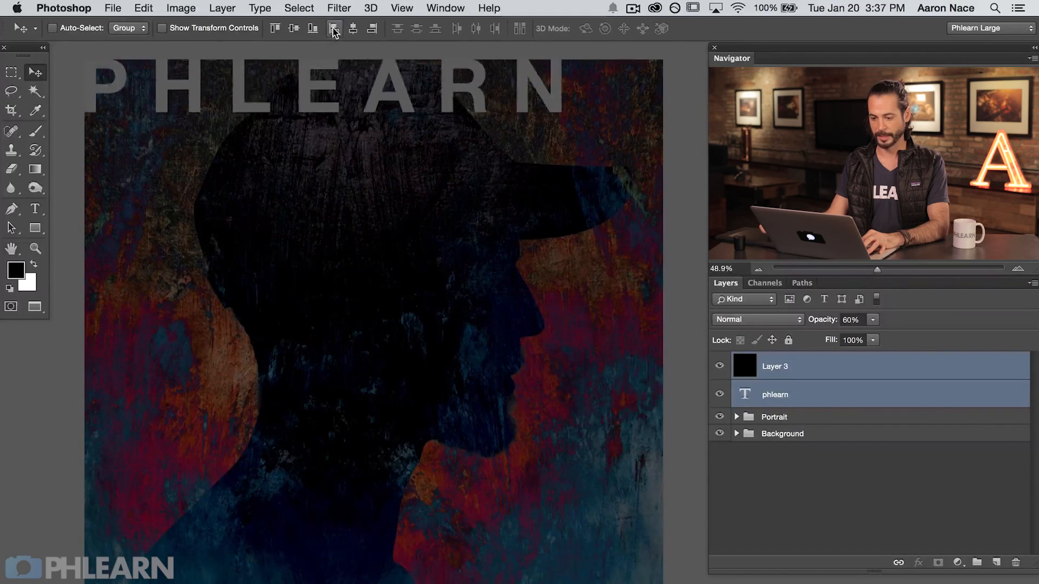
click(294, 31)
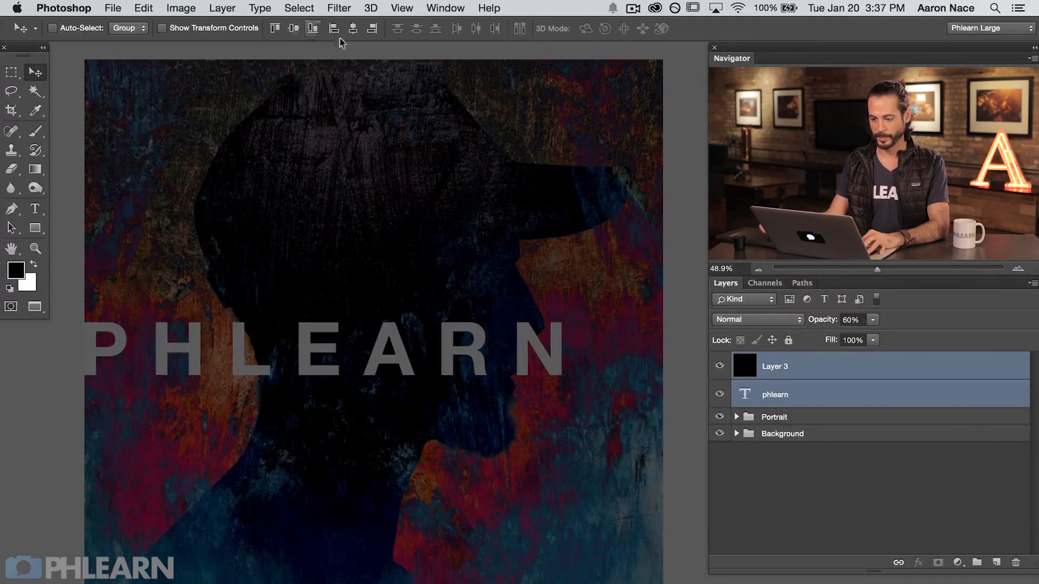
click(353, 30)
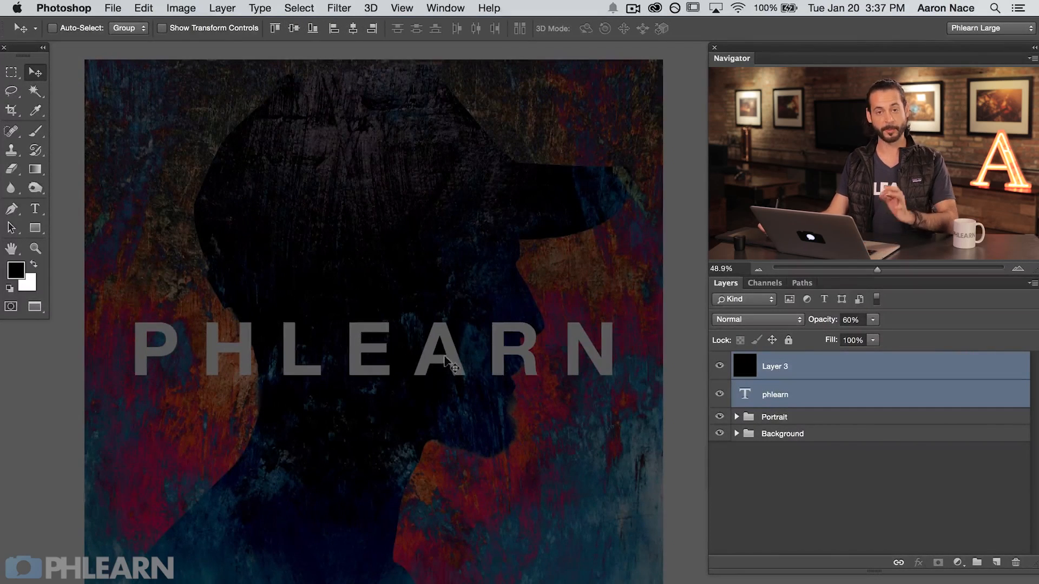
click(833, 366)
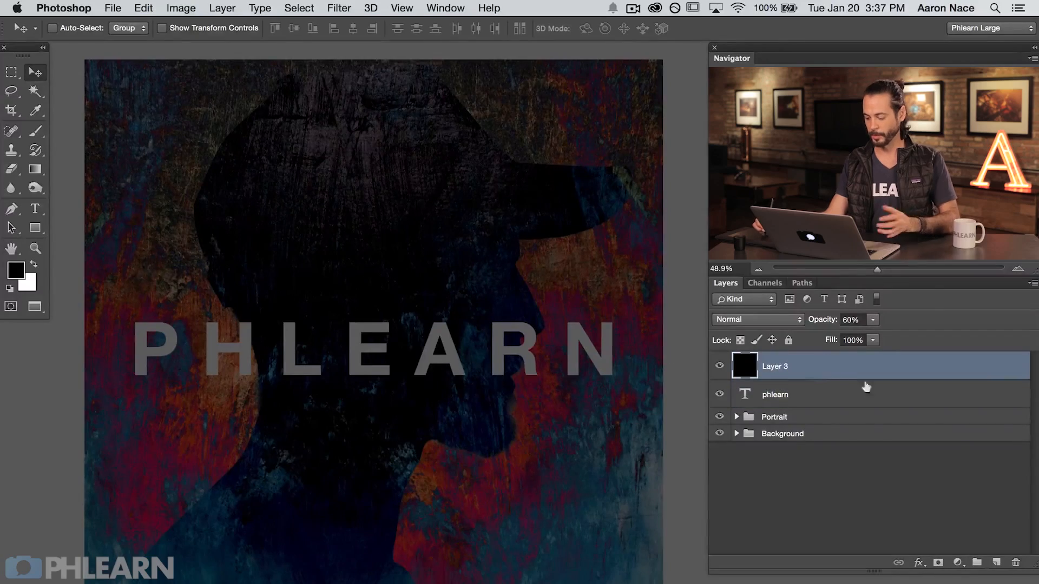
key(Delete)
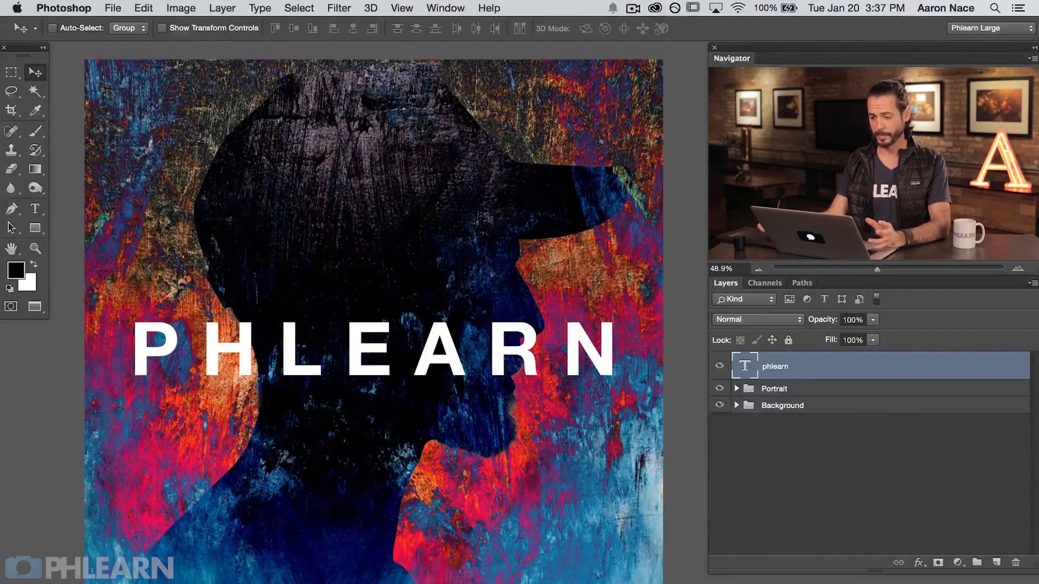
Display the Character settings and place them clear of the PHLEARN text
click(437, 8)
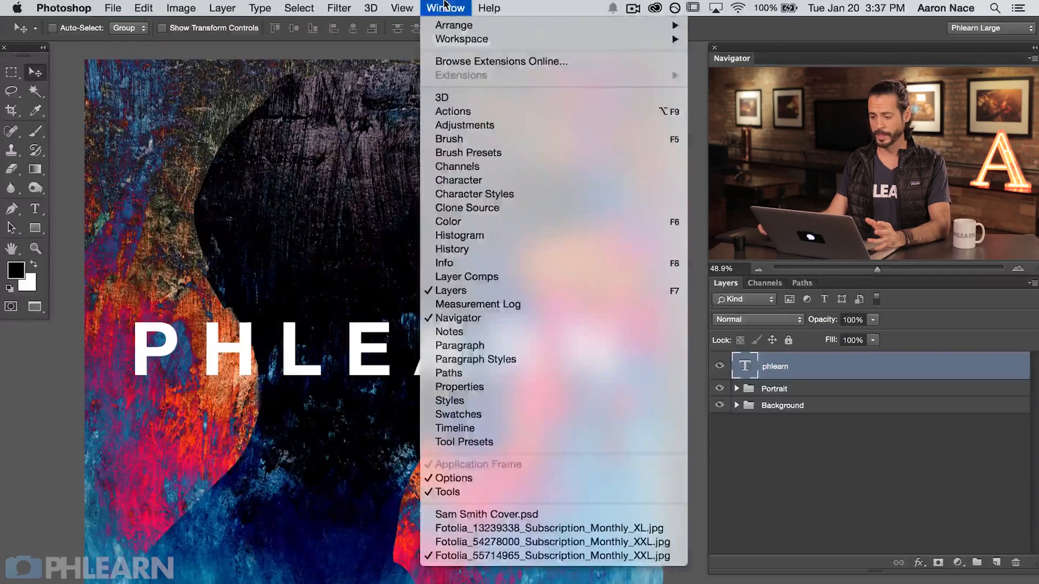
click(472, 182)
drag(93, 342, 628, 75)
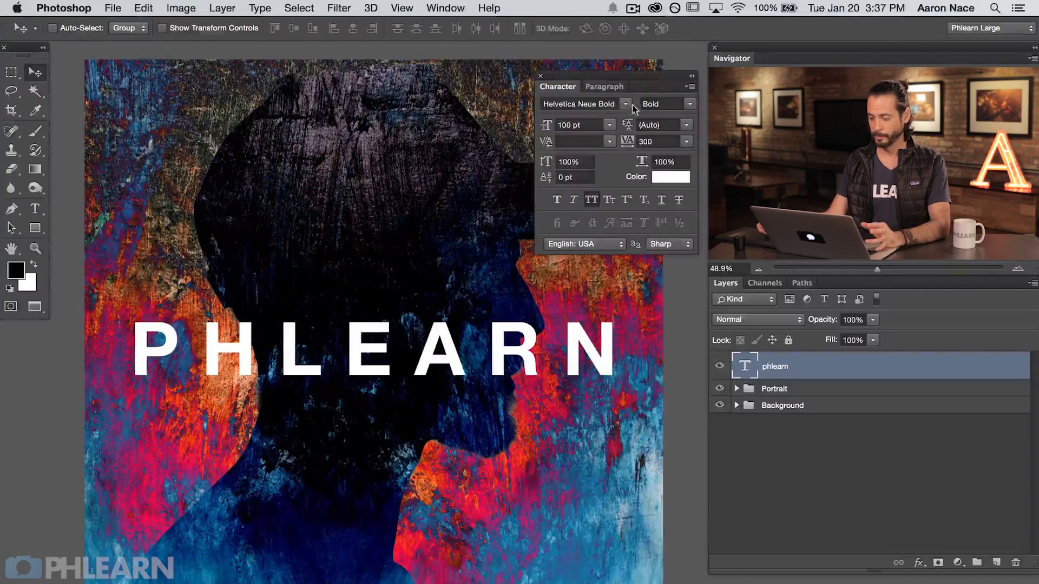
Try the UltraLight and Light font styles on the PHLEARN text and return it to Bold
click(688, 104)
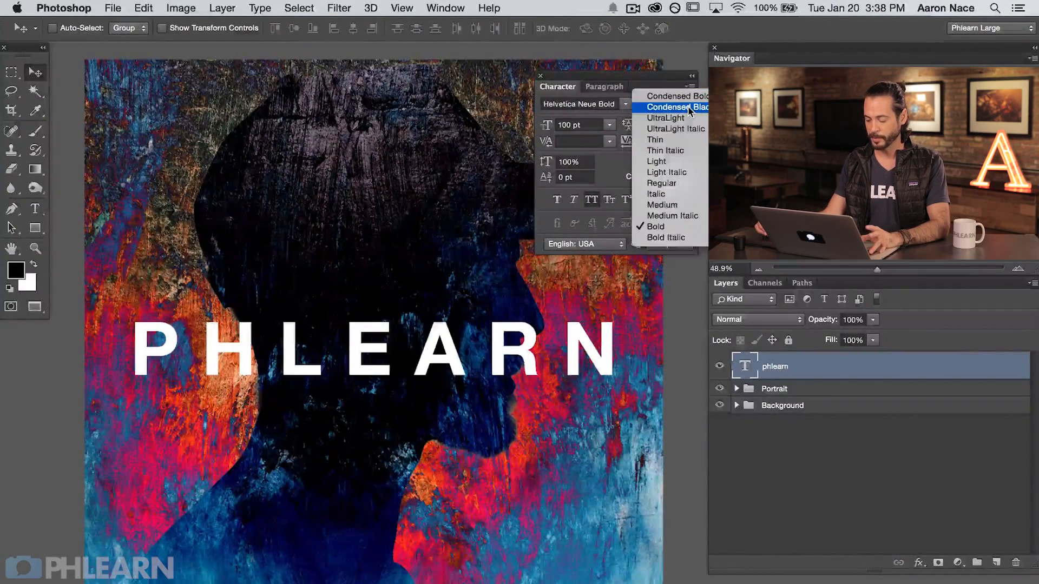
click(688, 118)
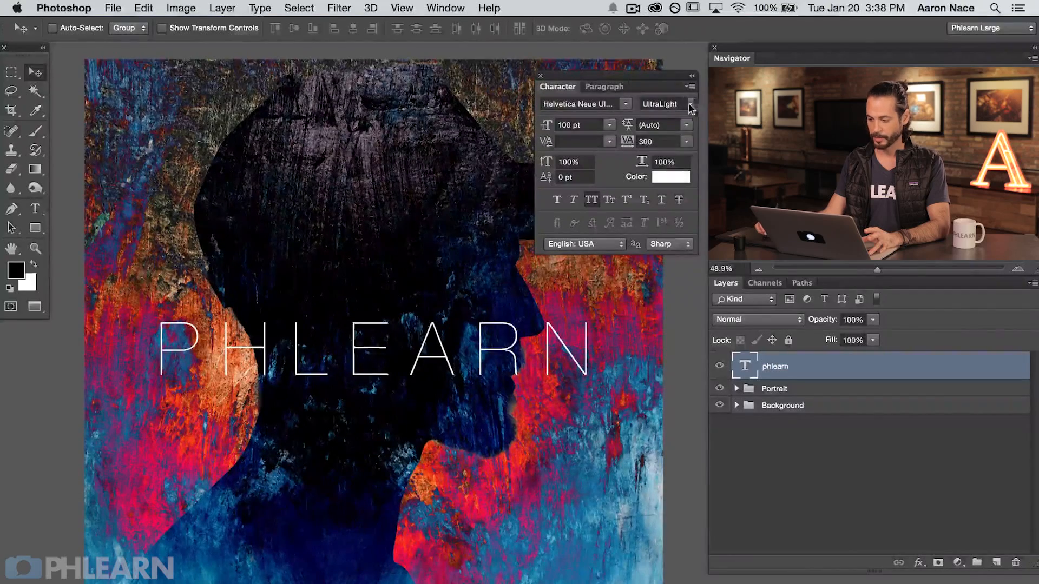
click(692, 104)
click(696, 143)
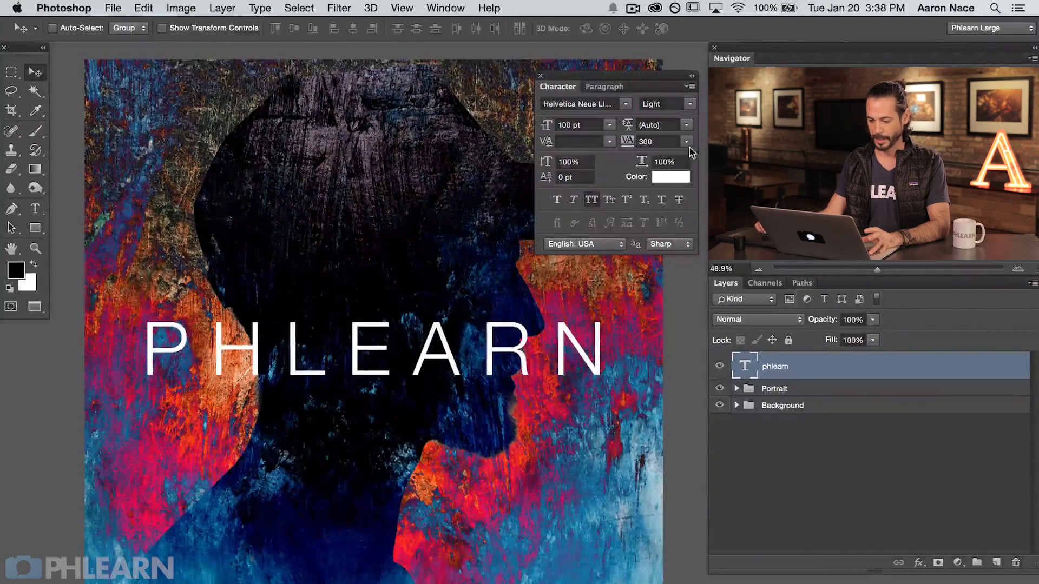
click(691, 104)
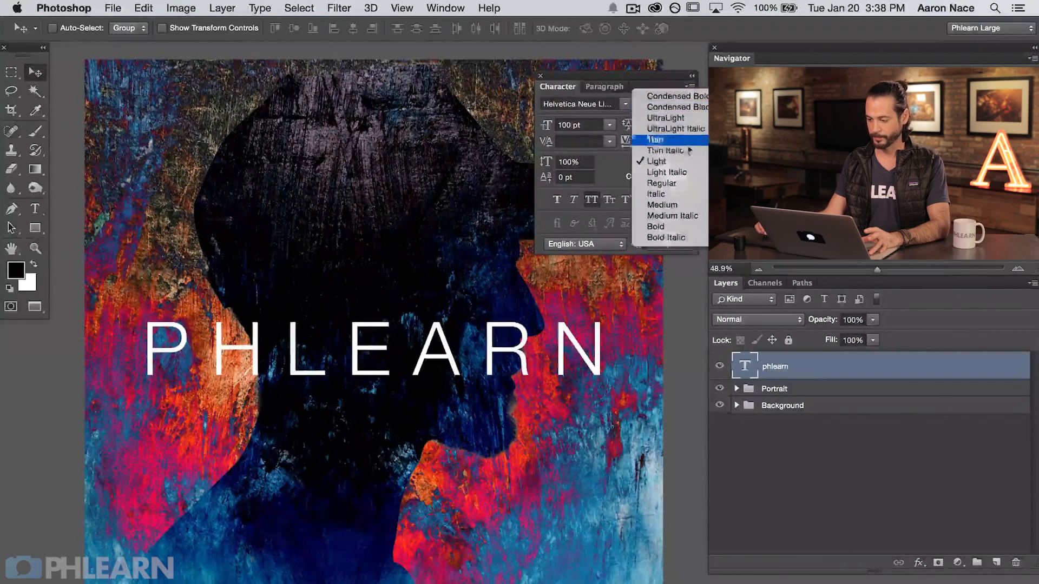
click(675, 226)
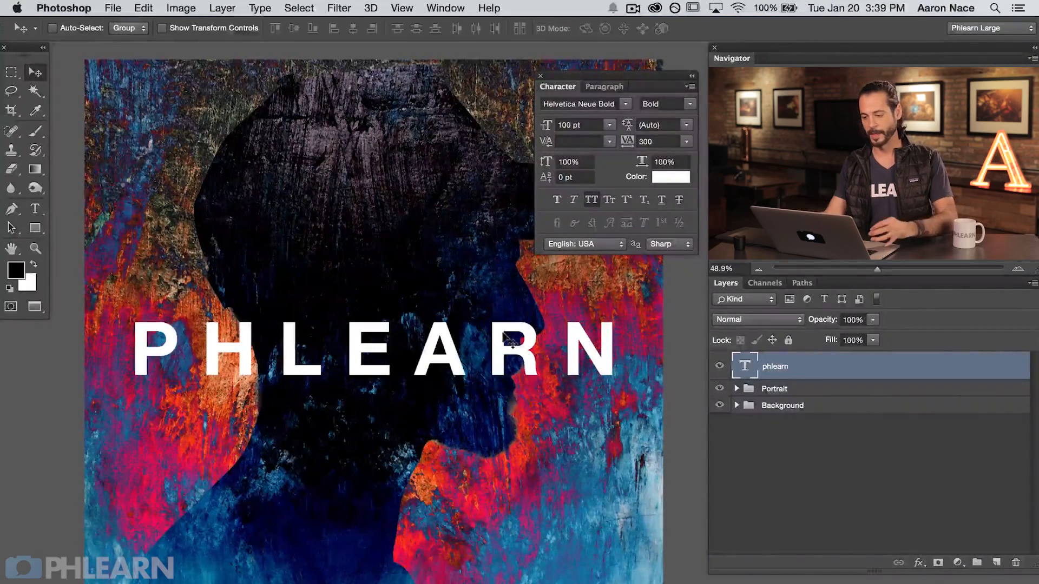
Try the PHLEARN text without All Caps and with tracking 0, restoring All Caps and a tracking of 300
click(591, 202)
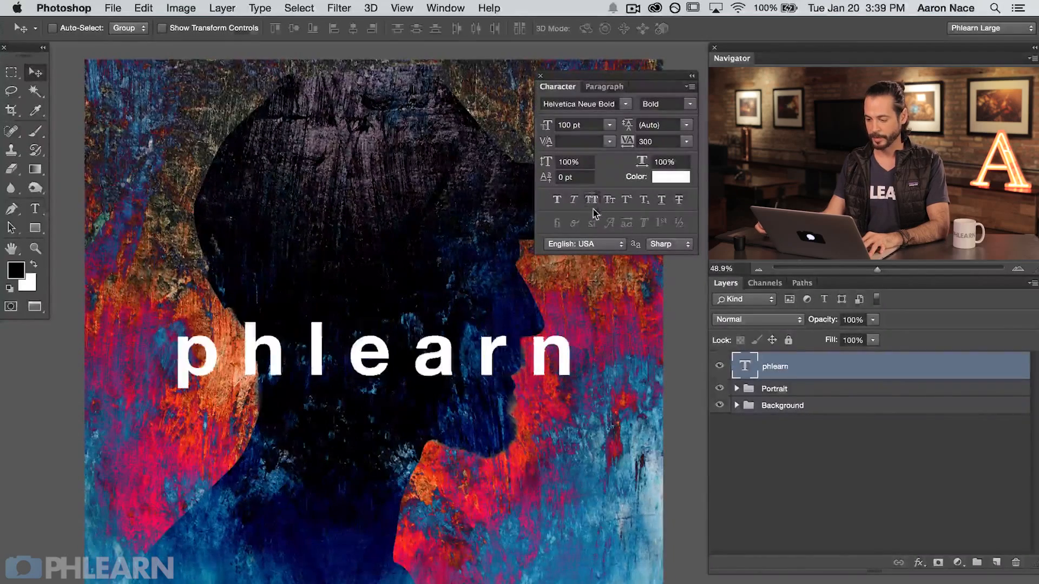
click(592, 202)
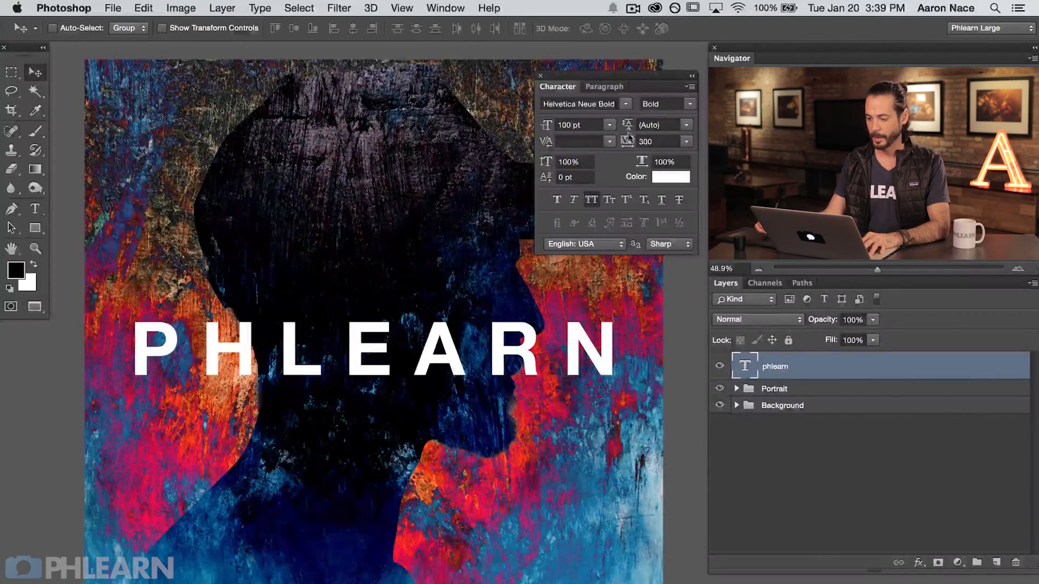
click(686, 142)
click(667, 227)
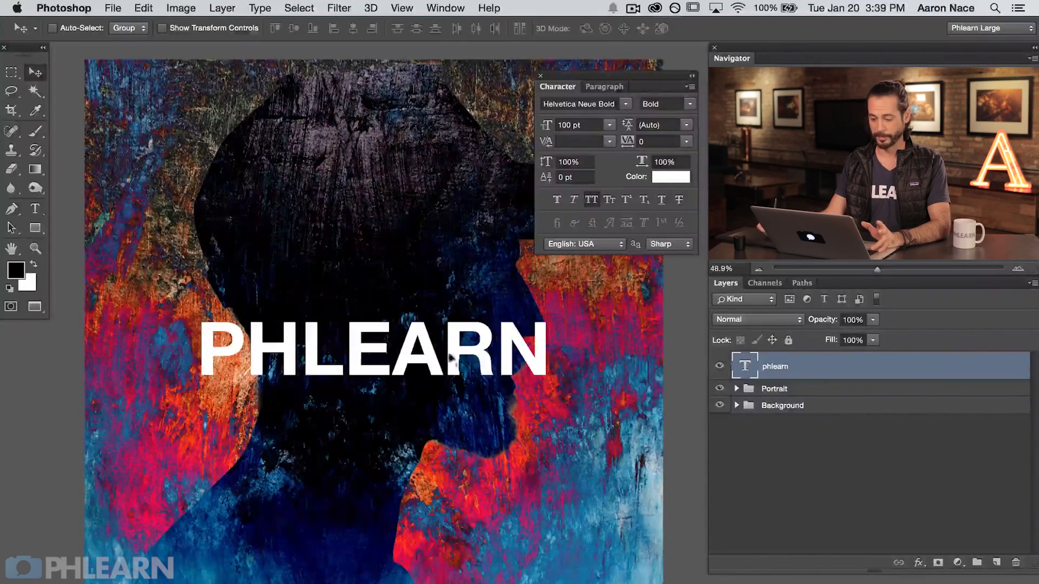
click(686, 142)
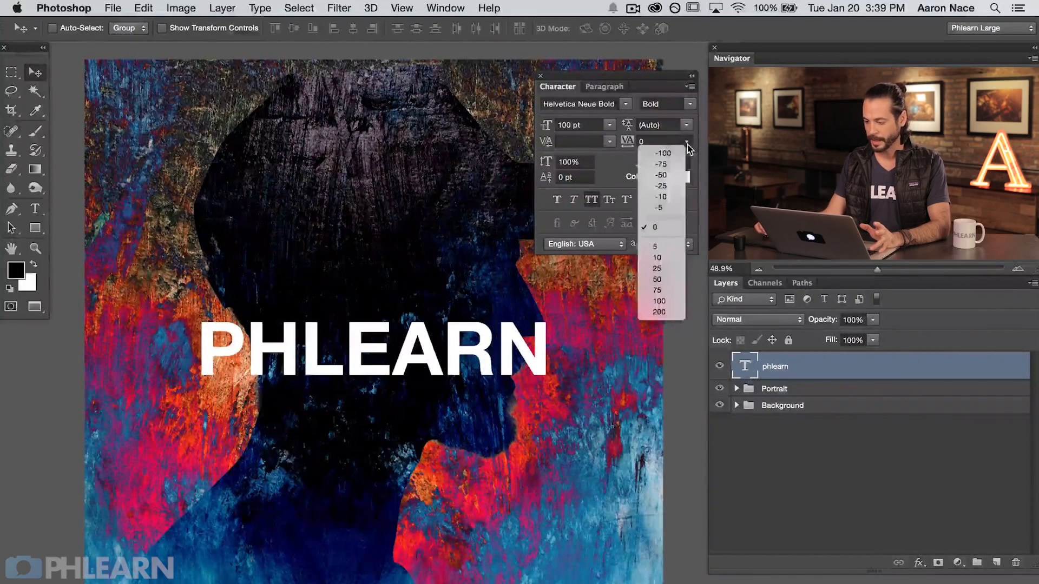
click(686, 143)
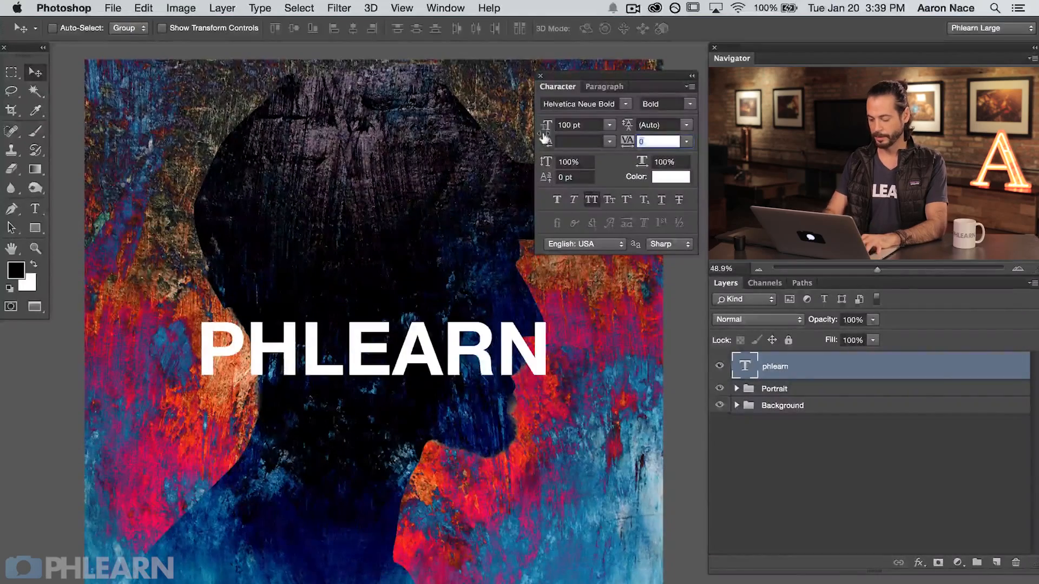
text(300)
key(Return)
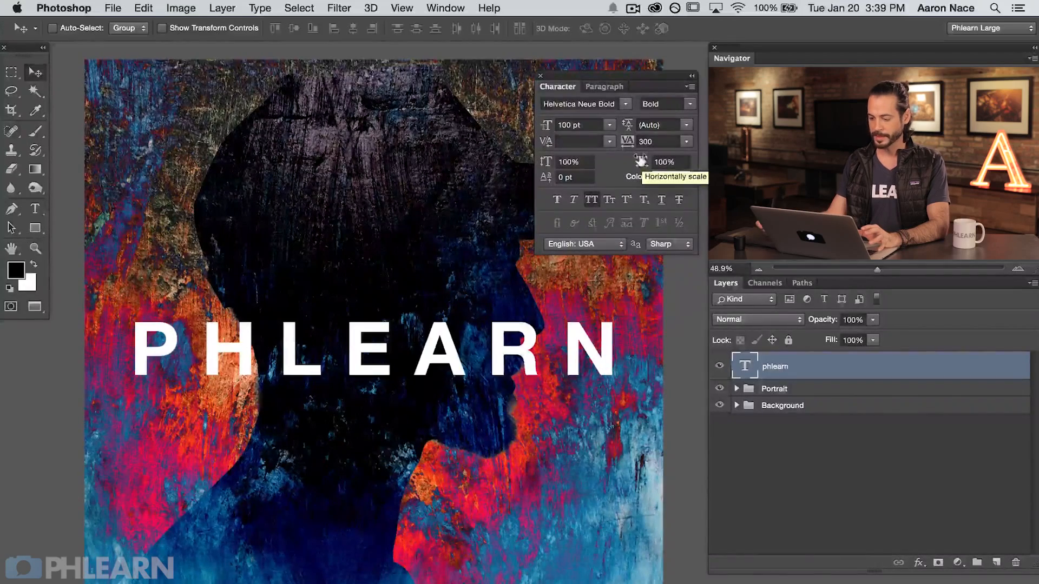
Set the PHLEARN text's tracking to 0 and its horizontal scale to 300%
click(685, 142)
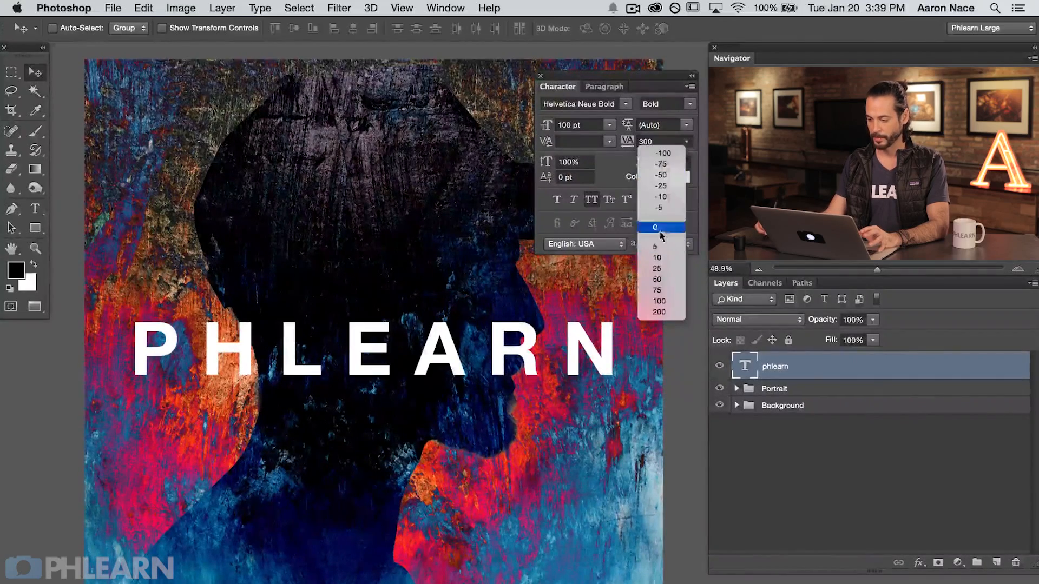
click(655, 227)
key(Tab)
text(300)
key(Return)
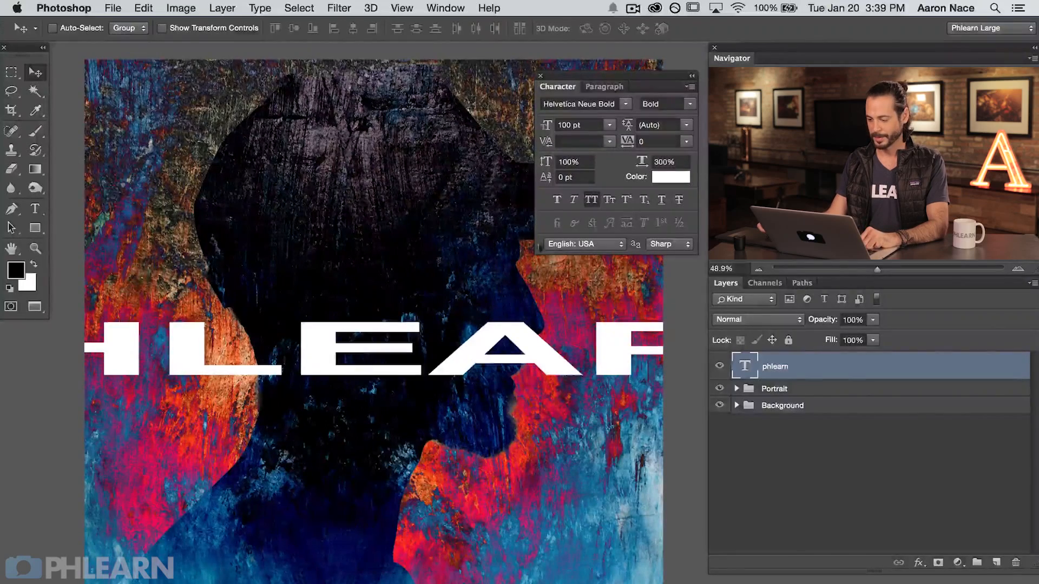
Set the PHLEARN text's horizontal scale to 100% and its tracking to 300
click(684, 161)
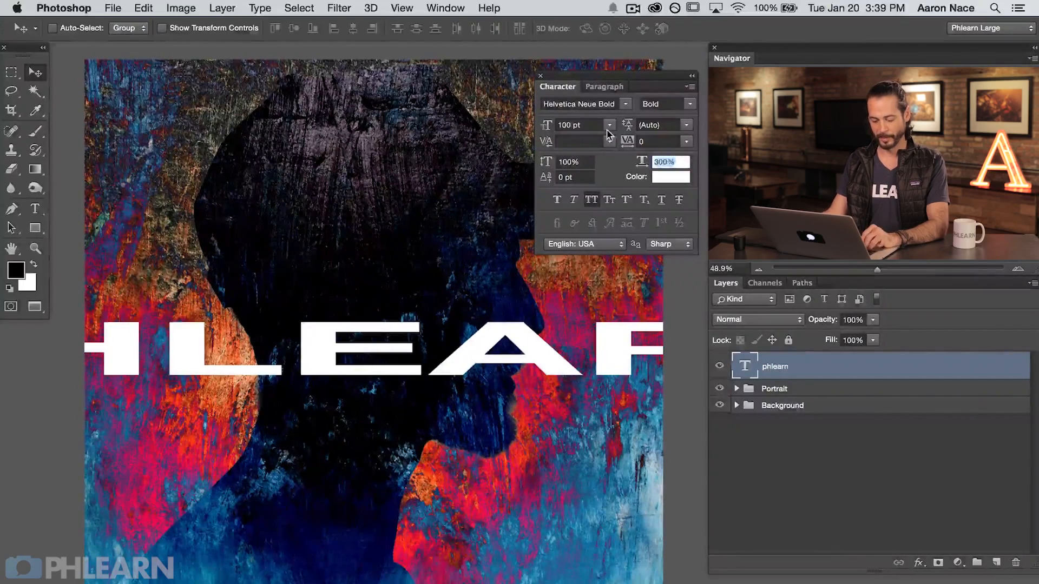
text(100)
key(Return)
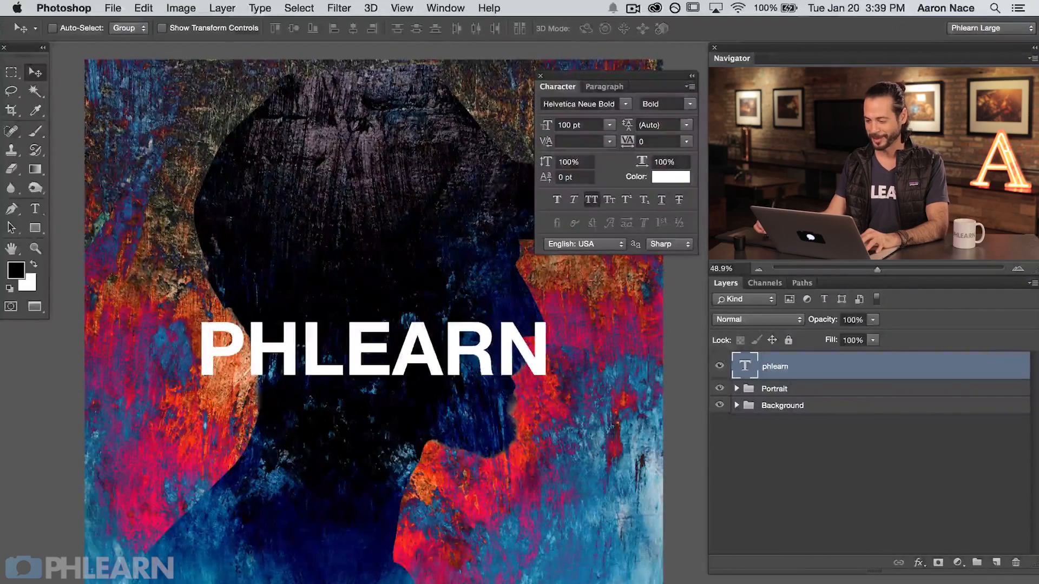
click(688, 142)
click(687, 145)
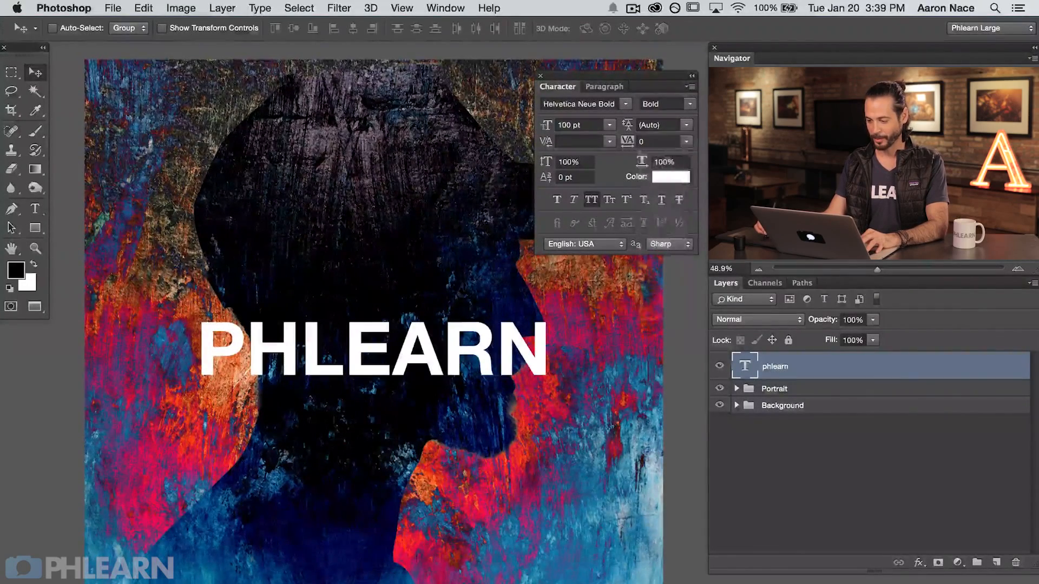
drag(665, 141, 600, 131)
text(200)
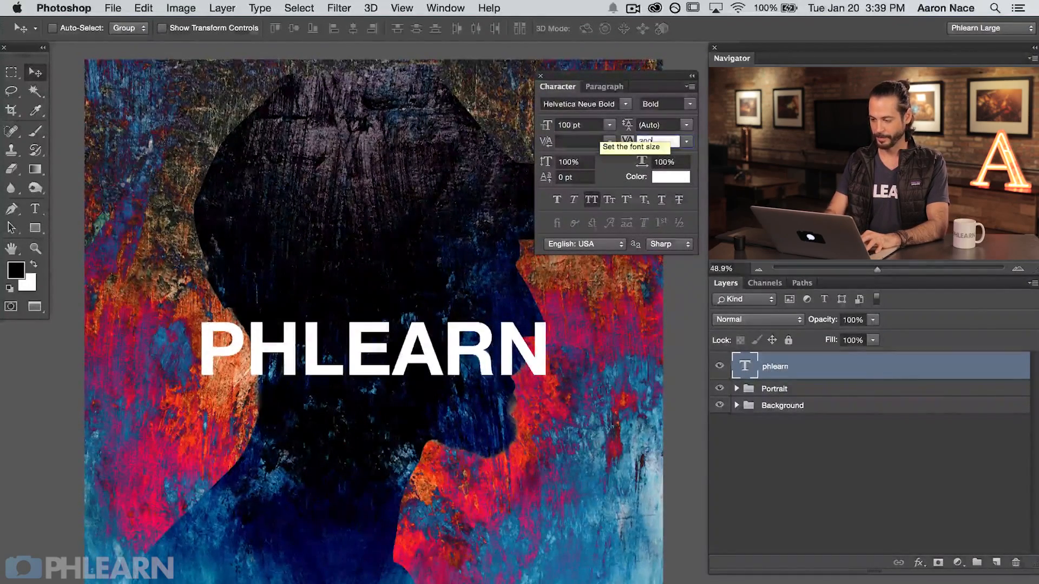
key(Return)
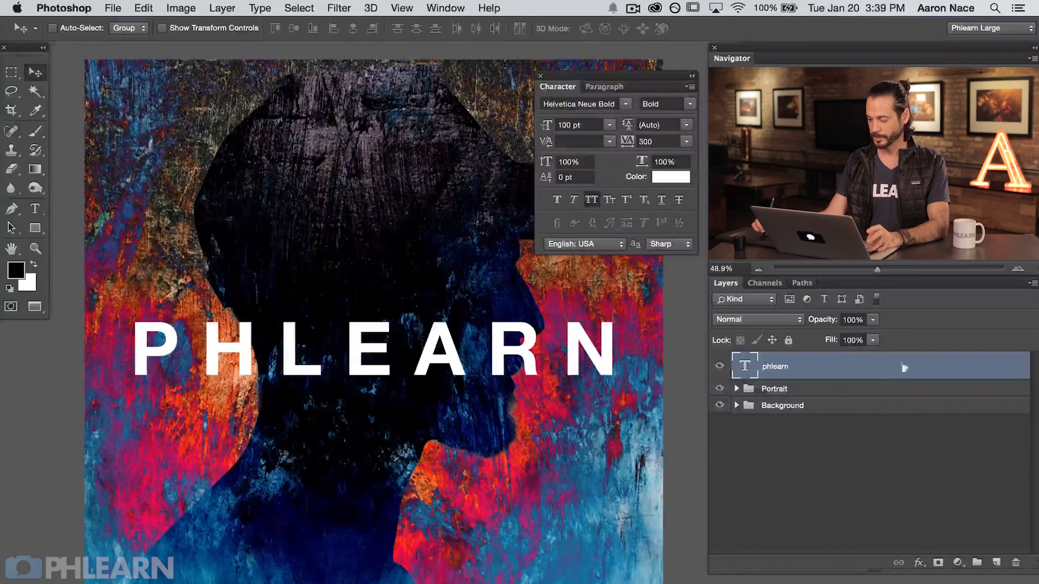
Duplicate the PHLEARN text layer and place the copy directly below the original title
drag(931, 363, 996, 563)
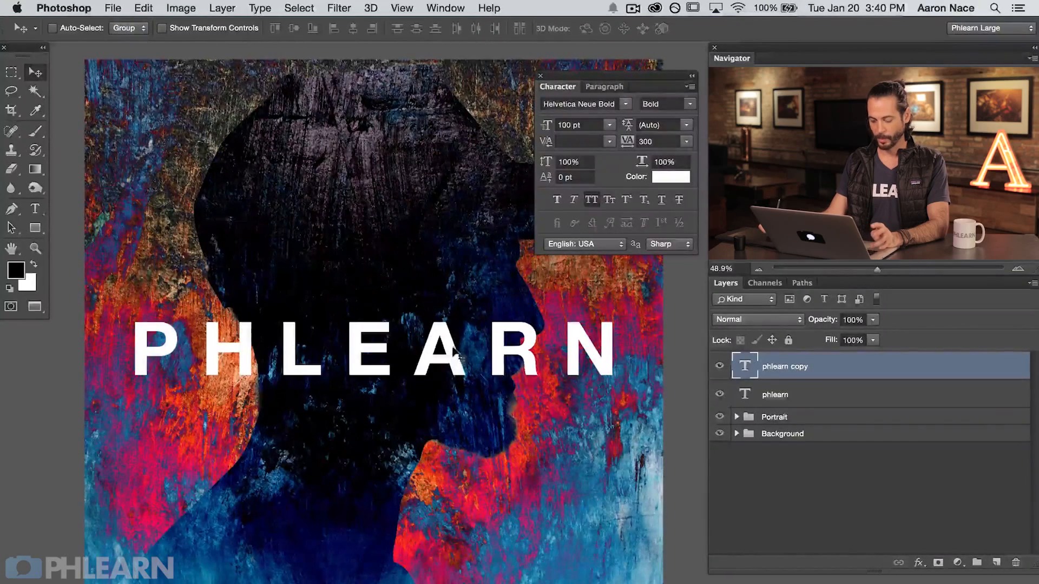
drag(455, 363, 695, 337)
drag(617, 346, 501, 422)
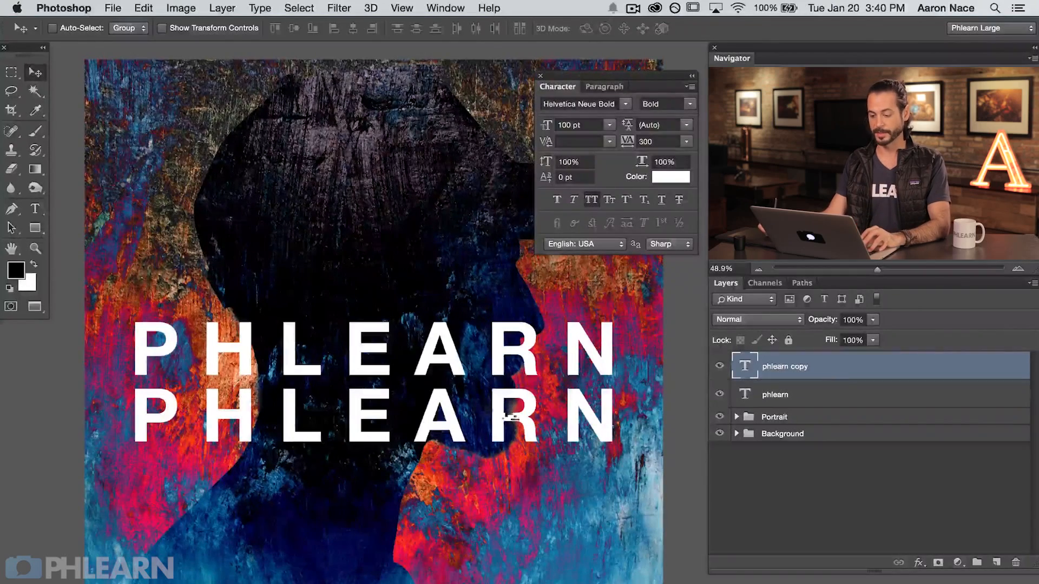
Replace the duplicated text with "(Ft. DJ Swizzle Stix)", keeping it centre-aligned, and return to the Move tool
click(605, 88)
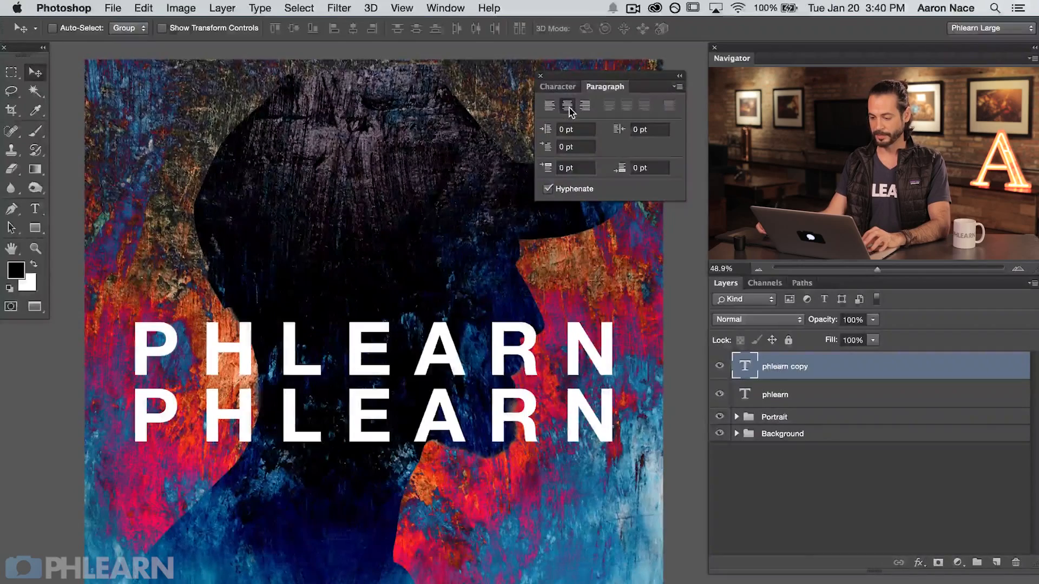
double_click(743, 367)
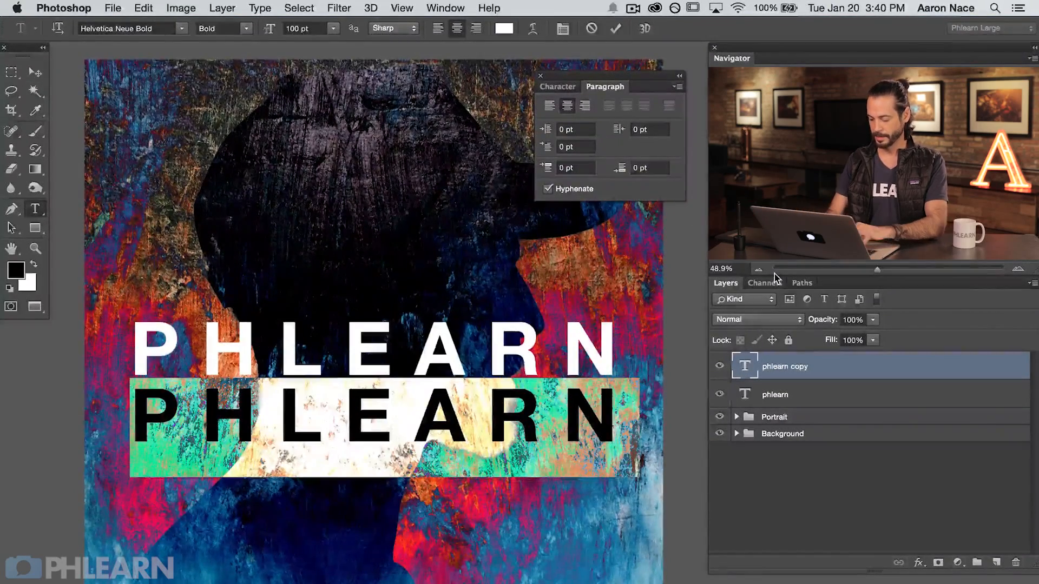
text((F)
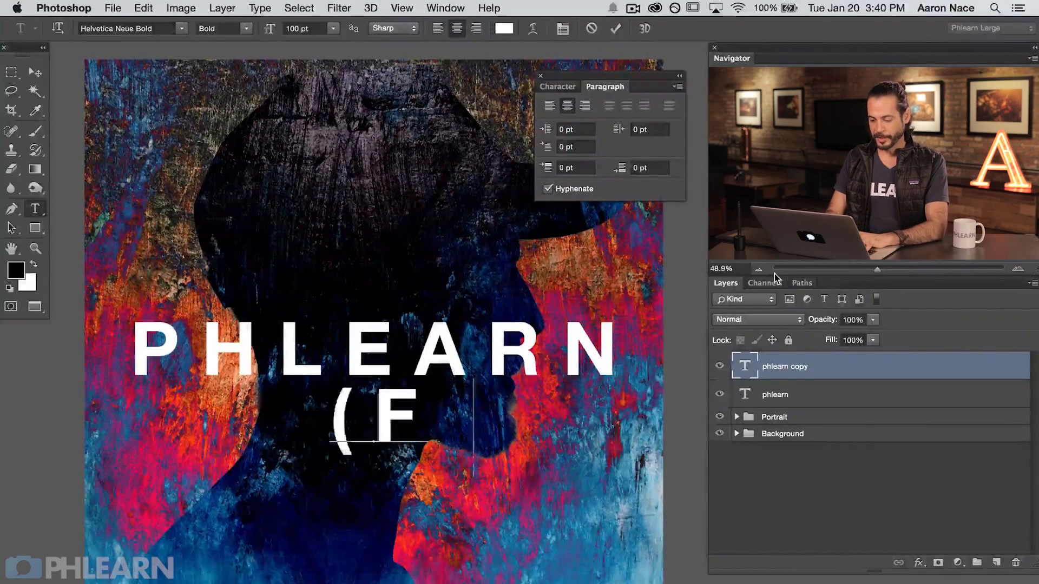
text(T. D)
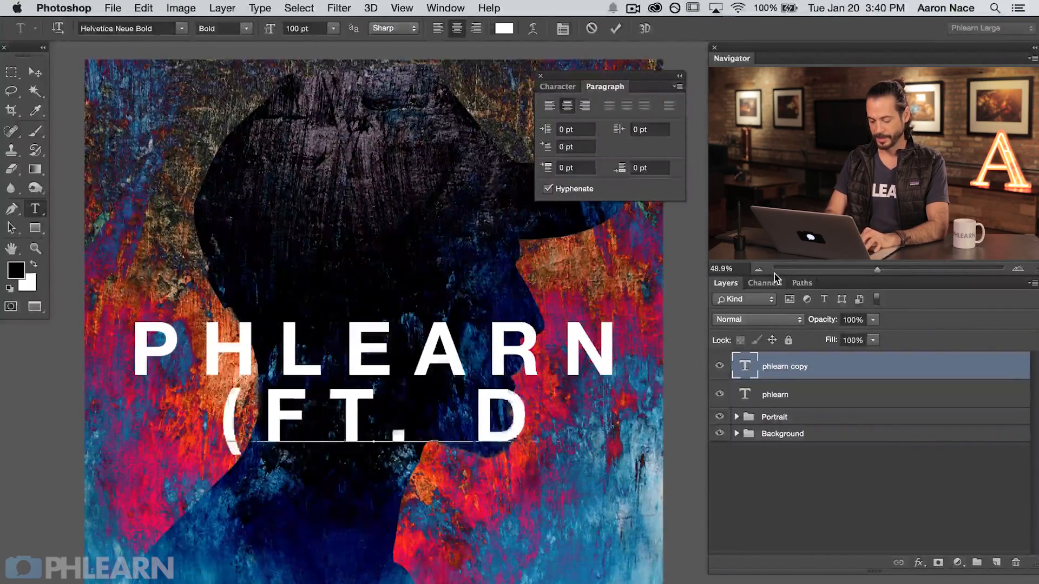
text(J SW)
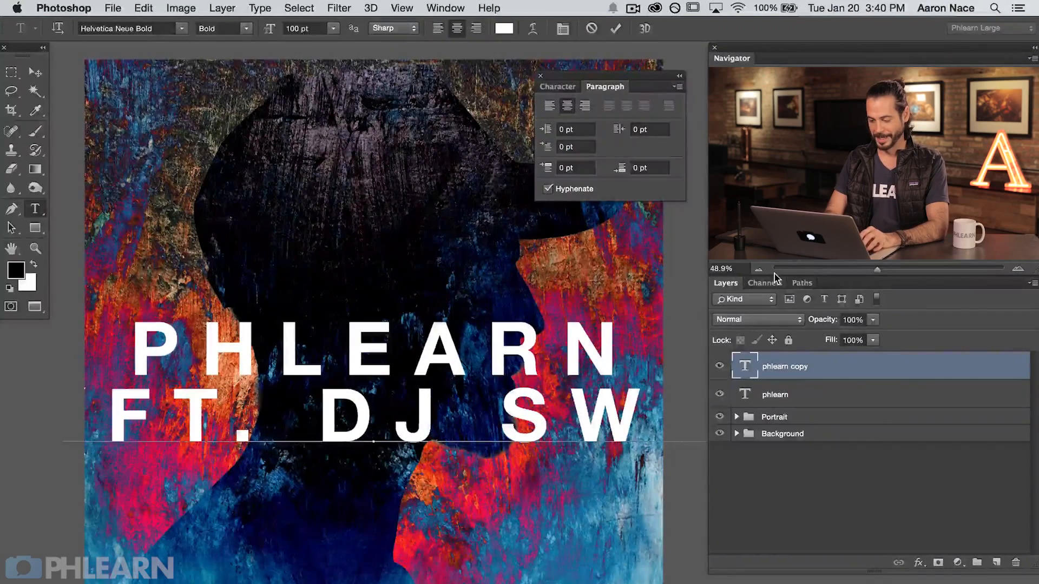
text(IZZL)
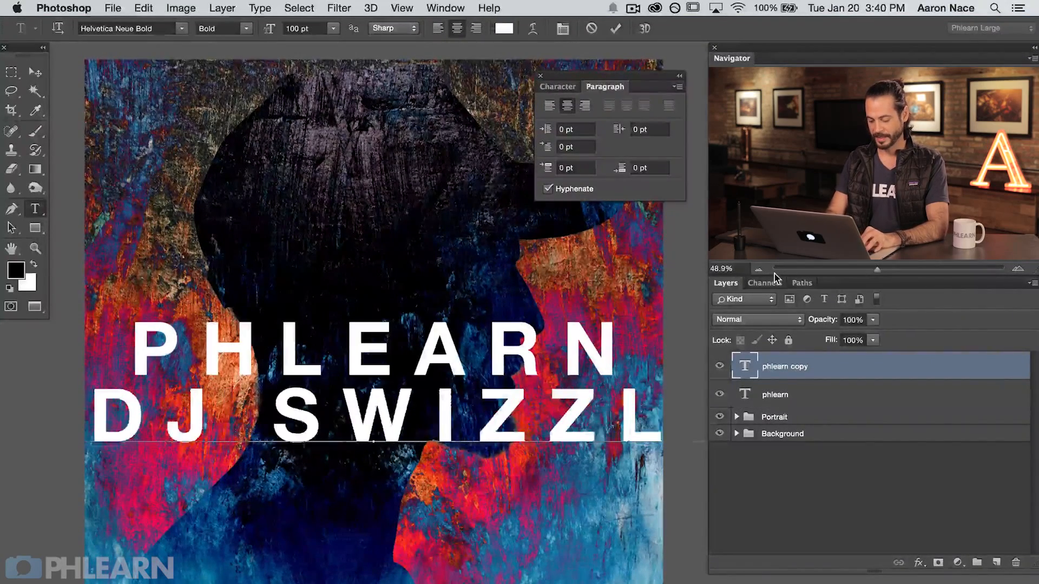
text(E))
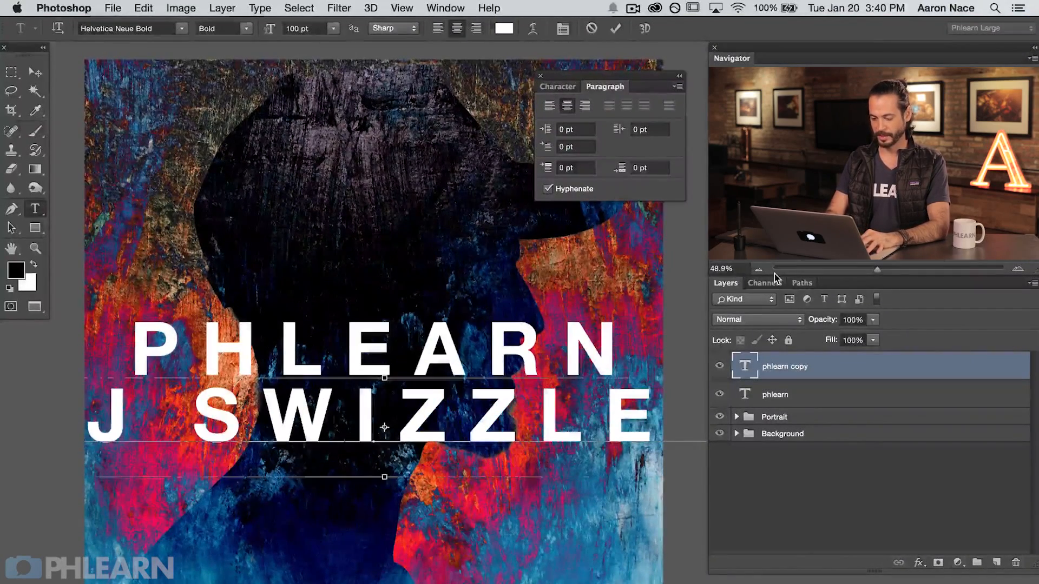
key(super+Return)
key(v)
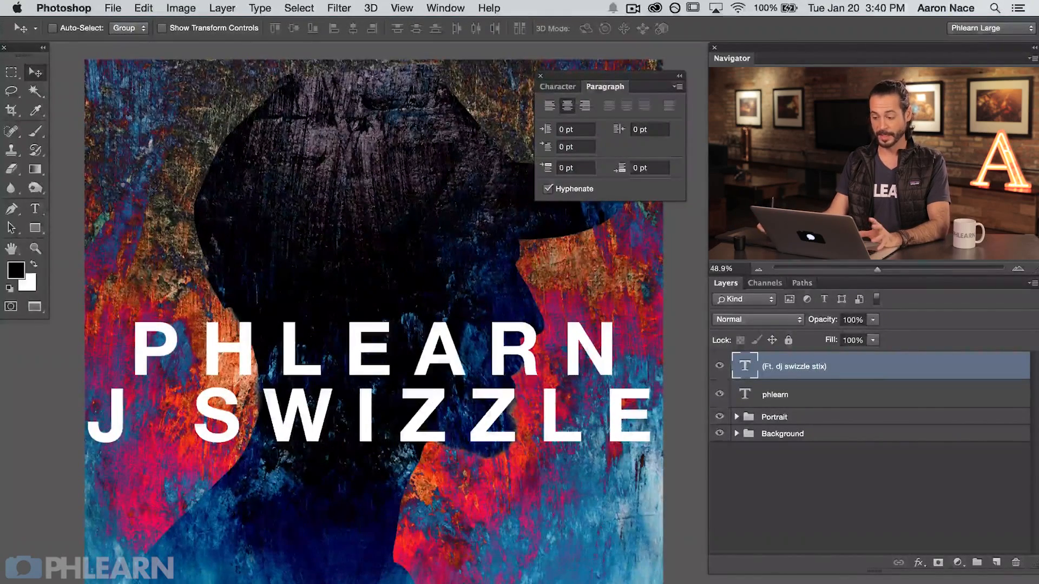
Set the font size of the "(Ft. DJ Swizzle Stix)" text to 30 pt
click(557, 87)
click(575, 125)
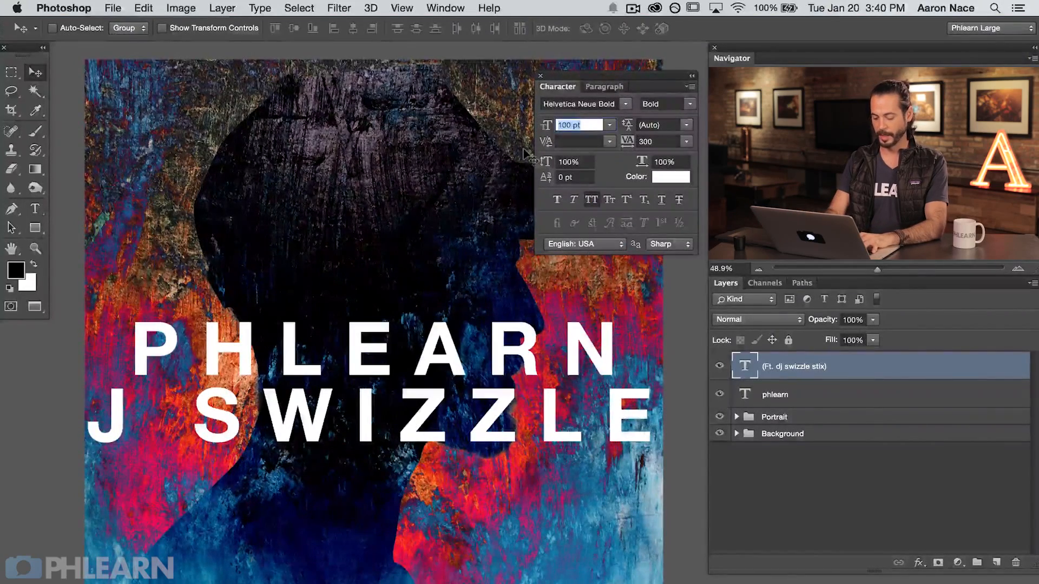
text(30)
key(Return)
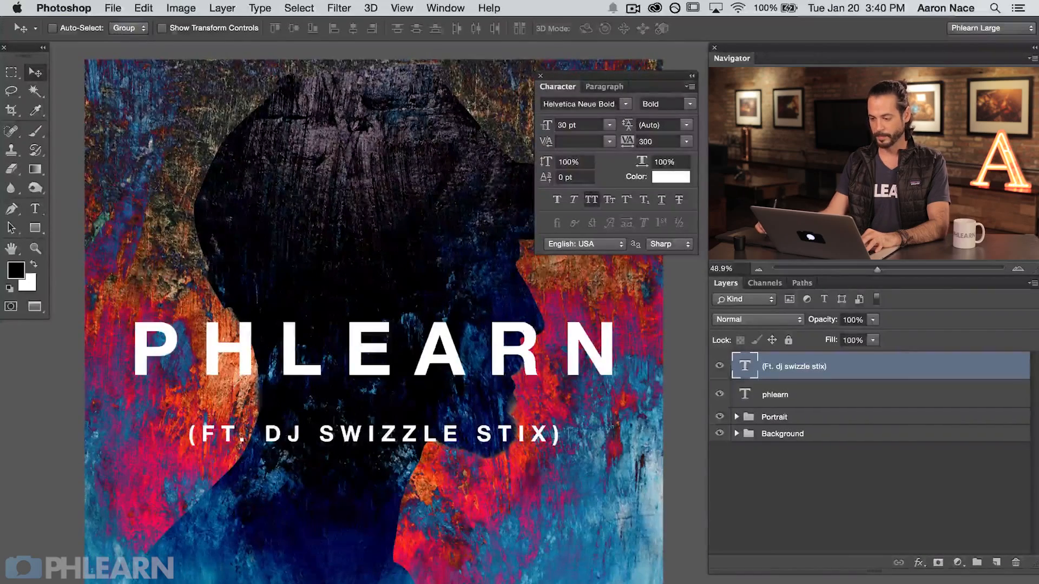
Try Medium, then set the "(Ft. DJ Swizzle Stix)" text to Regular and move it up close beneath PHLEARN
click(604, 85)
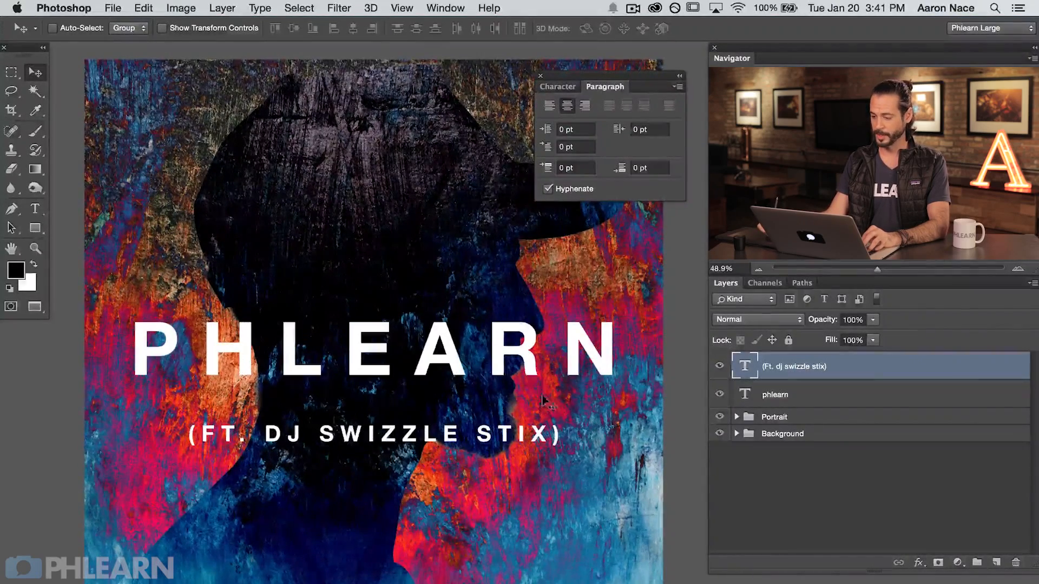
click(552, 87)
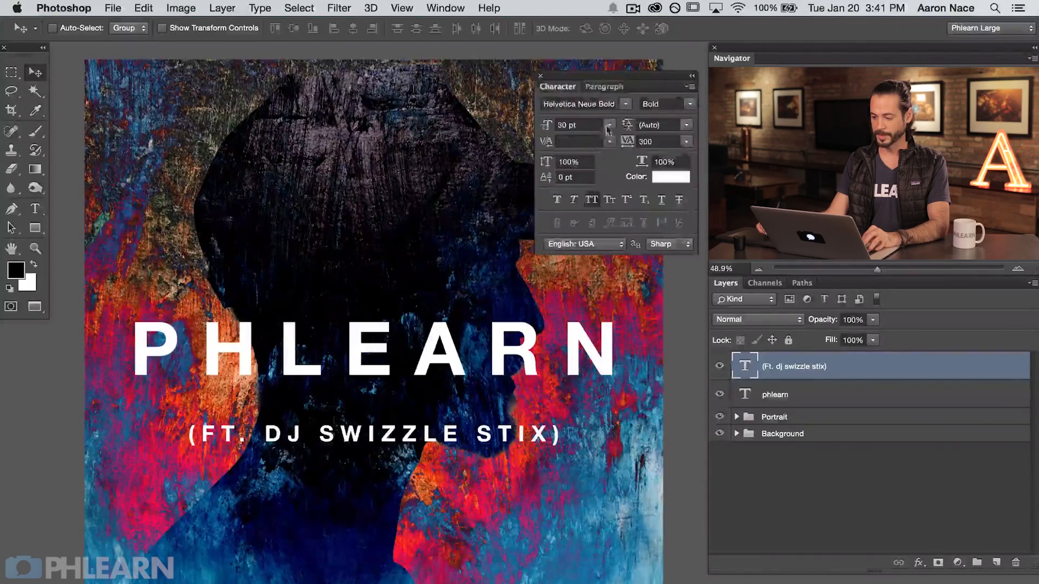
click(692, 105)
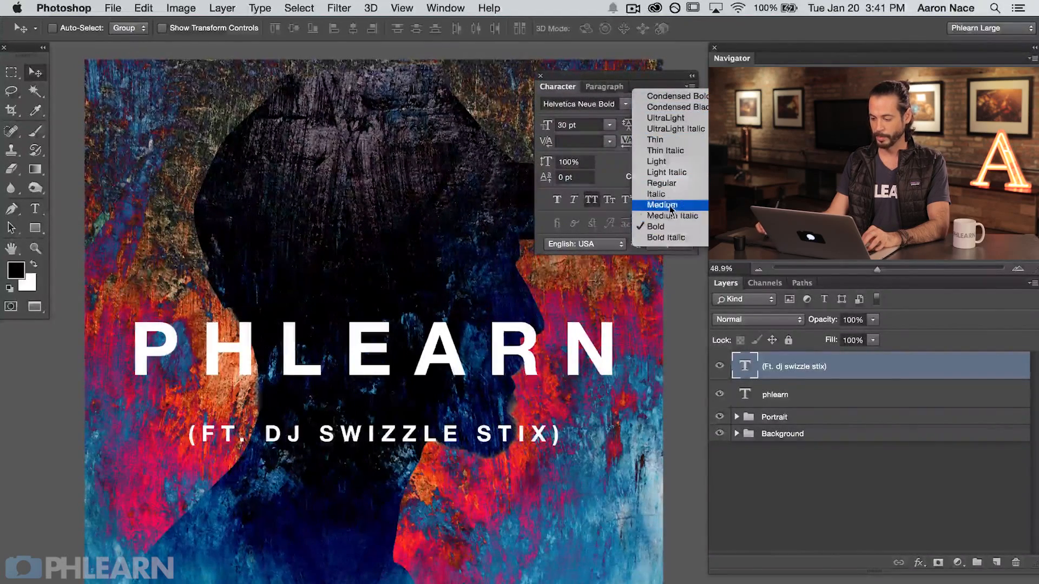
click(672, 205)
click(690, 104)
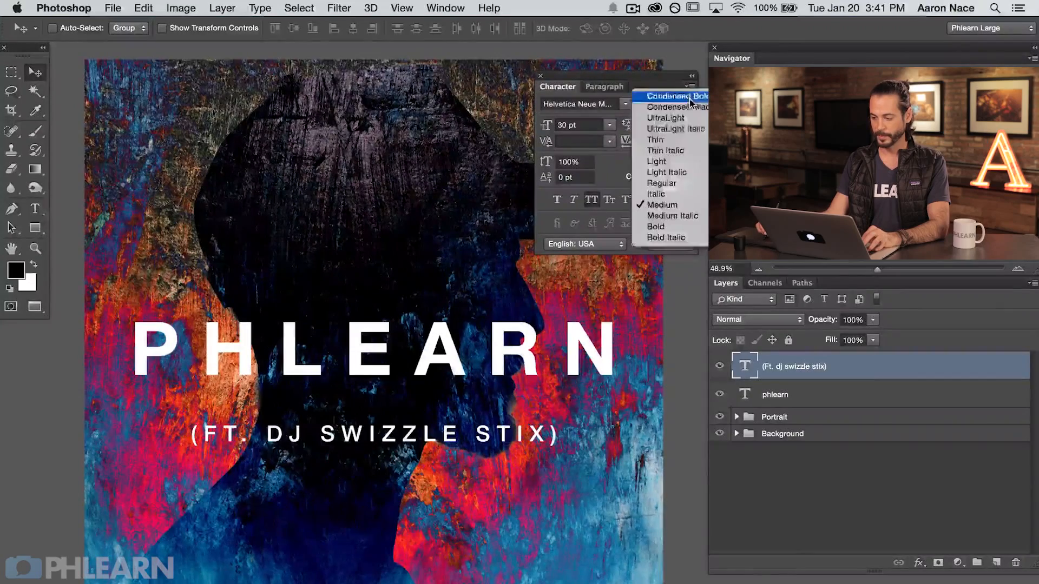
click(676, 183)
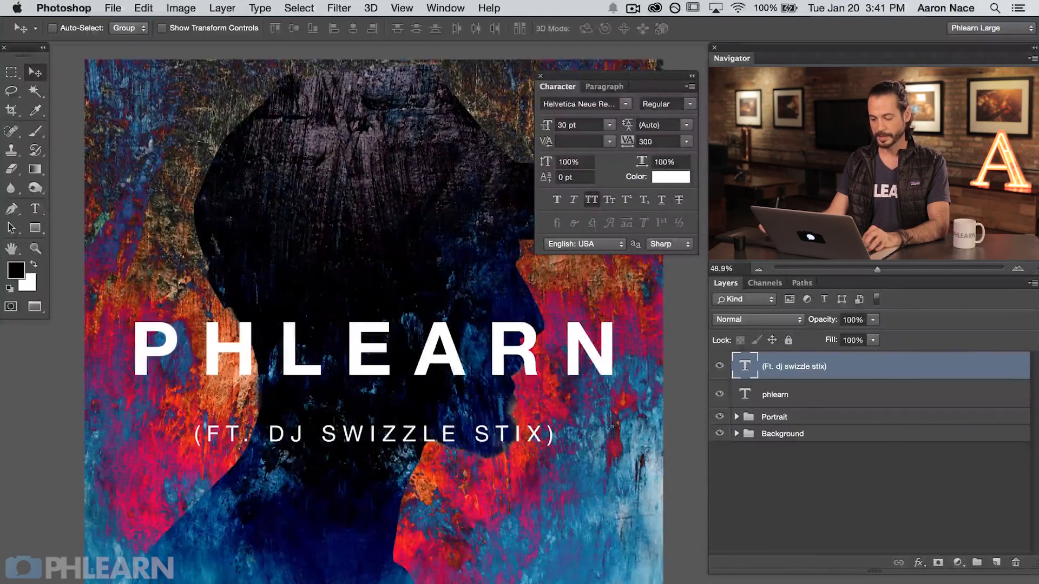
drag(498, 442, 498, 406)
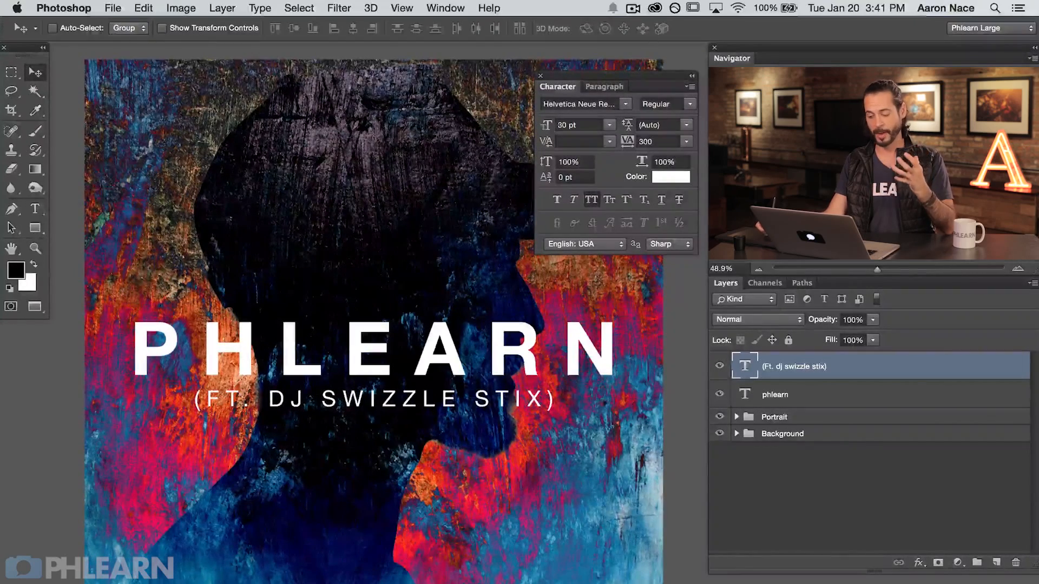
Add a drop shadow to the PHLEARN text layer with an angle of 90°, keeping the lettering in view
double_click(836, 399)
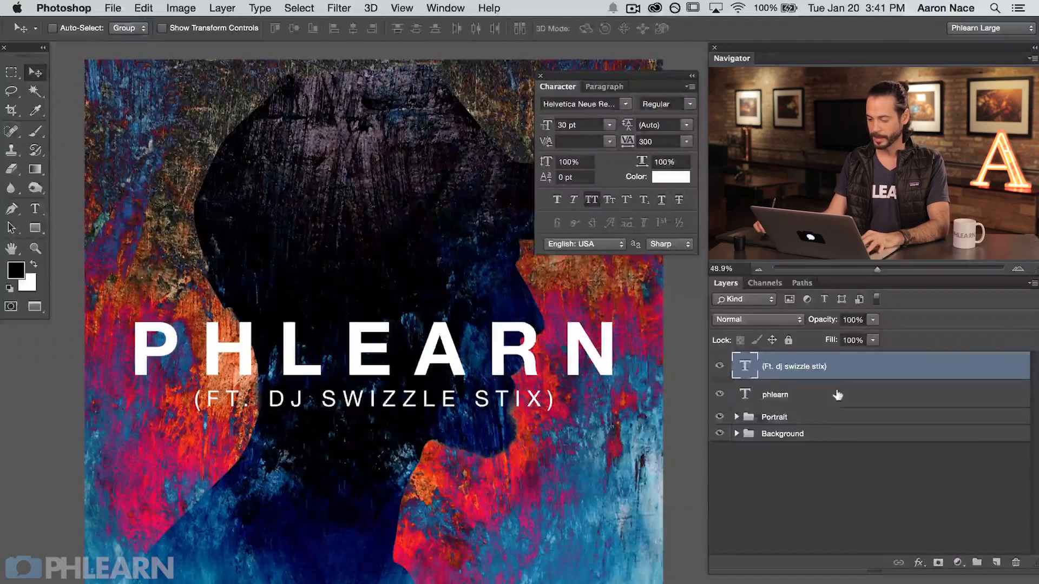
drag(409, 206, 381, 253)
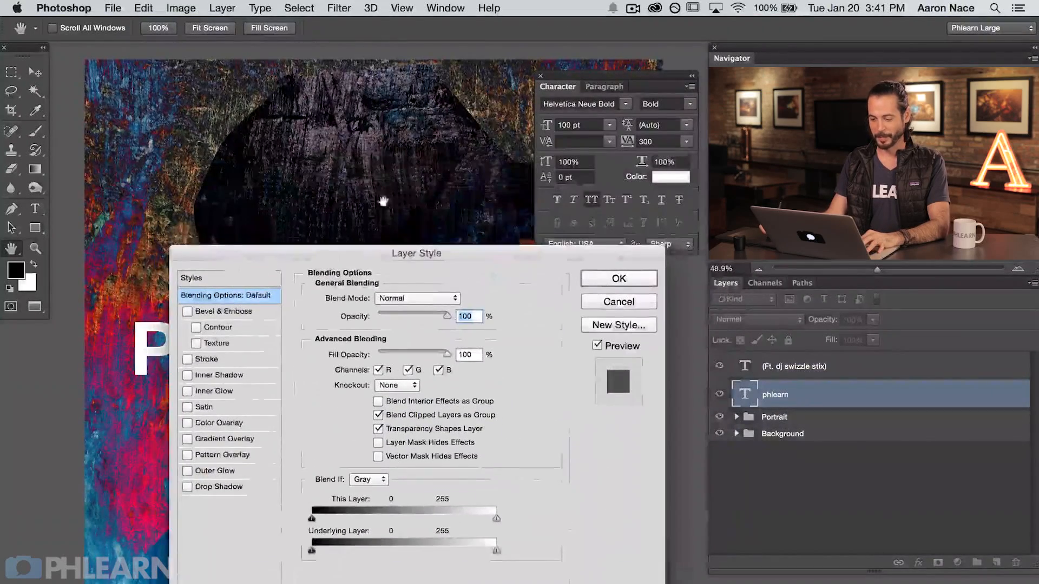
drag(377, 191, 365, 86)
drag(386, 186, 342, 131)
drag(364, 254, 338, 271)
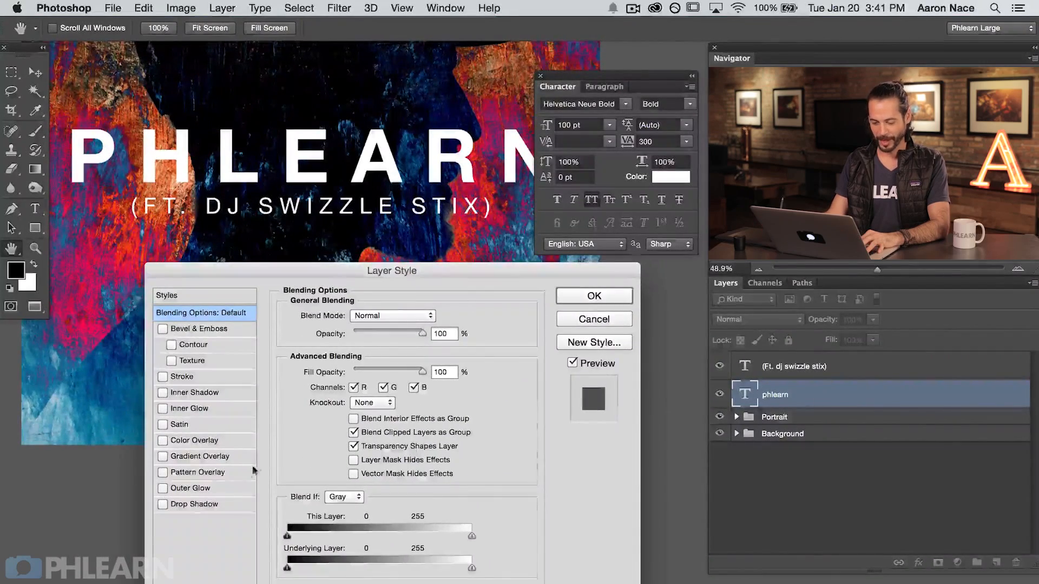
click(184, 507)
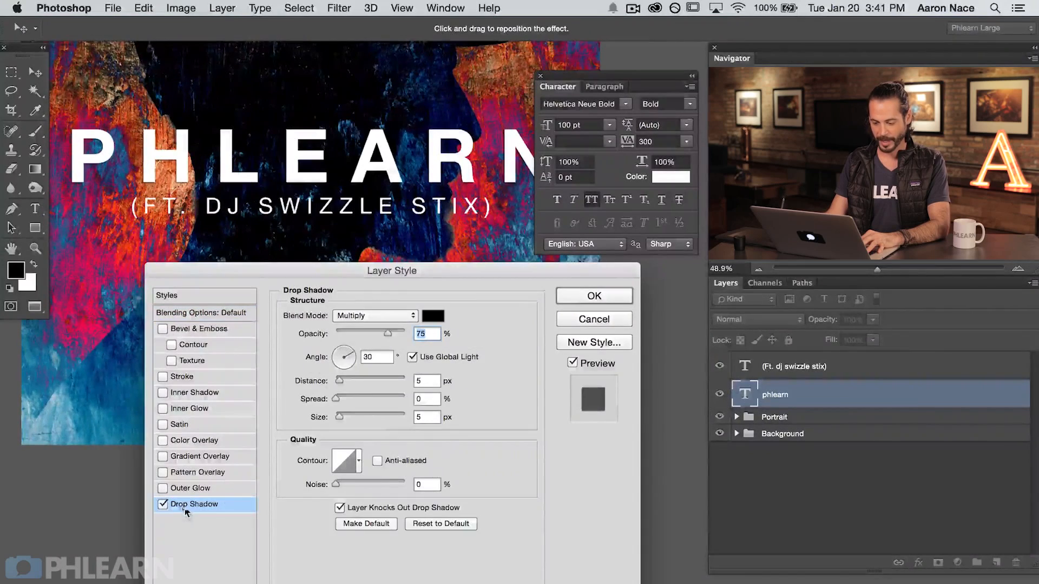
click(344, 349)
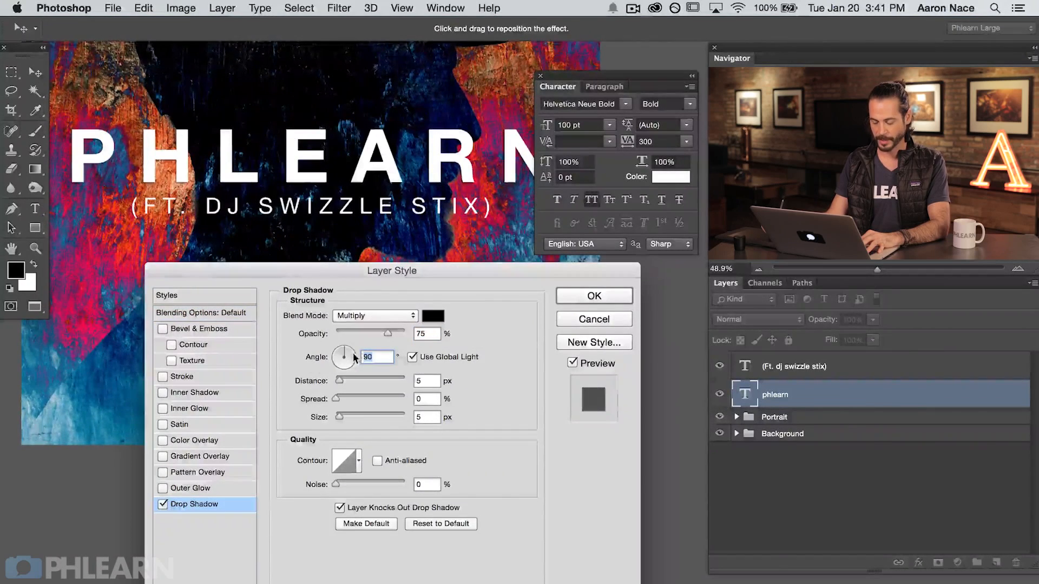
Compare the PHLEARN lettering up close with and without the drop shadow, and apply the layer style
key(super+equal)
key(super+equal)
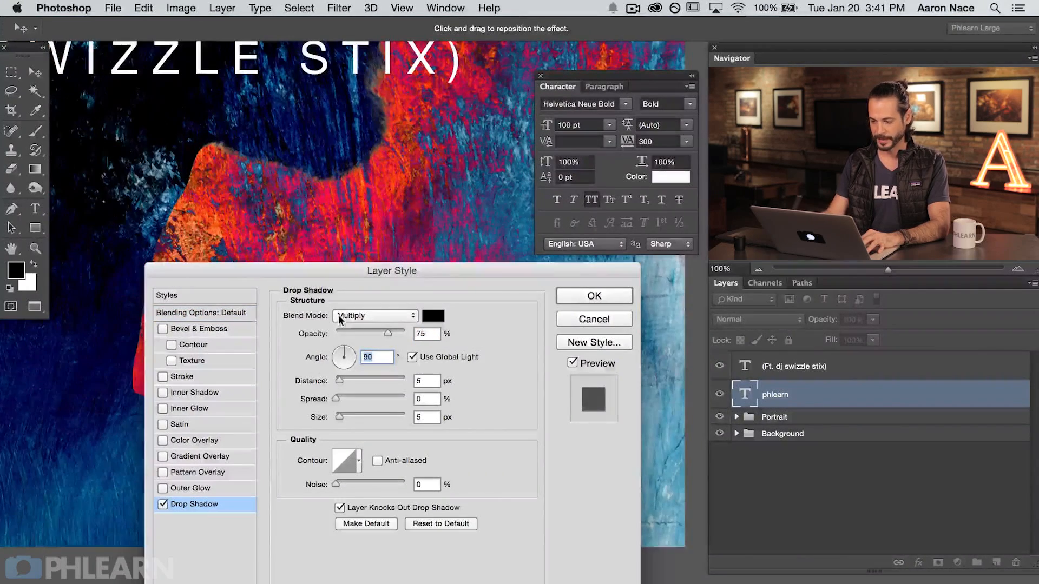
drag(181, 127, 694, 360)
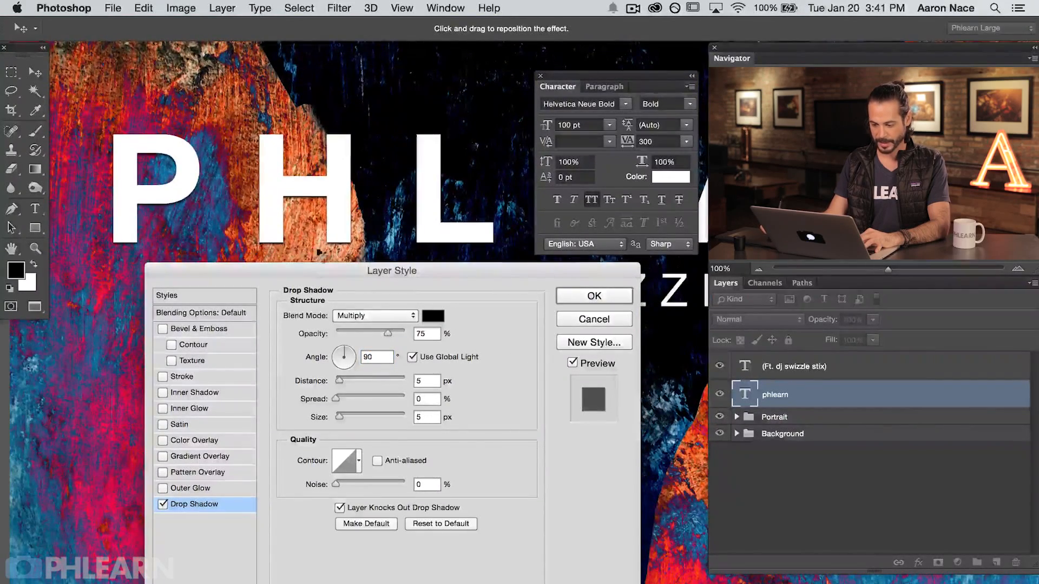
click(572, 363)
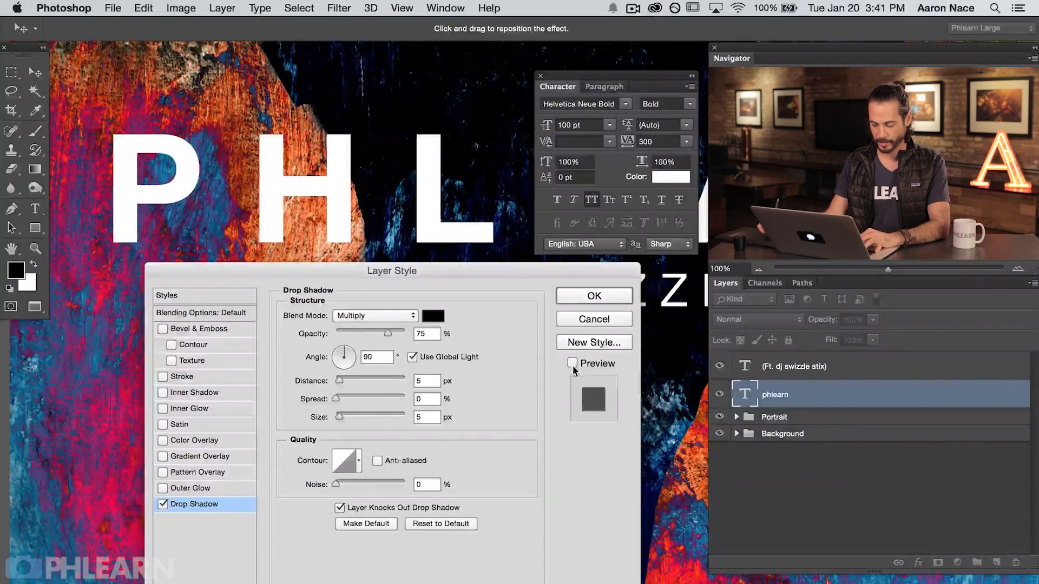
click(571, 362)
click(572, 362)
click(573, 362)
click(573, 362)
click(573, 362)
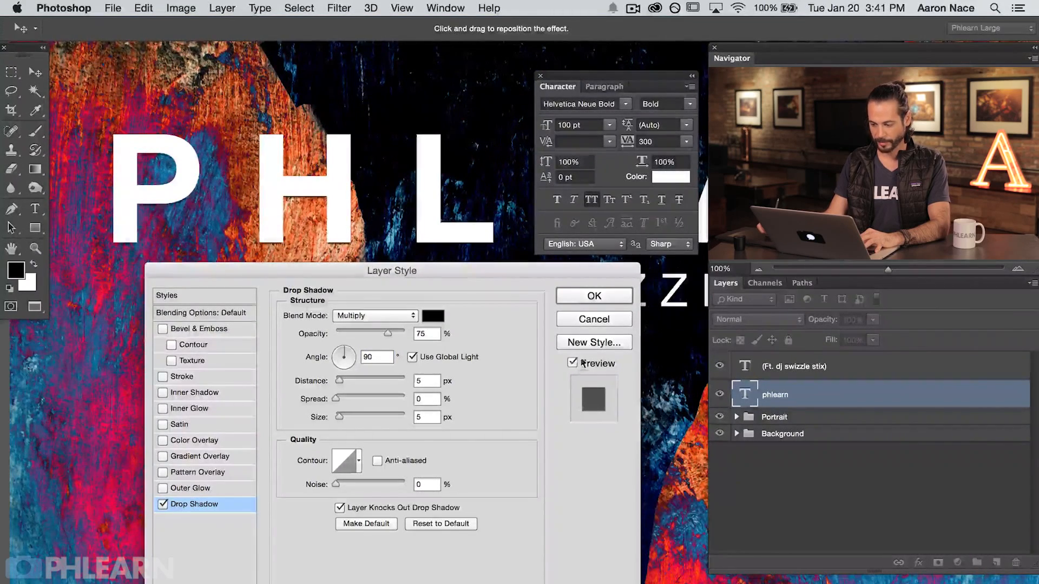
click(594, 297)
Copy the PHLEARN layer's drop shadow onto the "(Ft. DJ Swizzle Stix)" layer and hide that copy's effects for comparison
drag(576, 336, 559, 430)
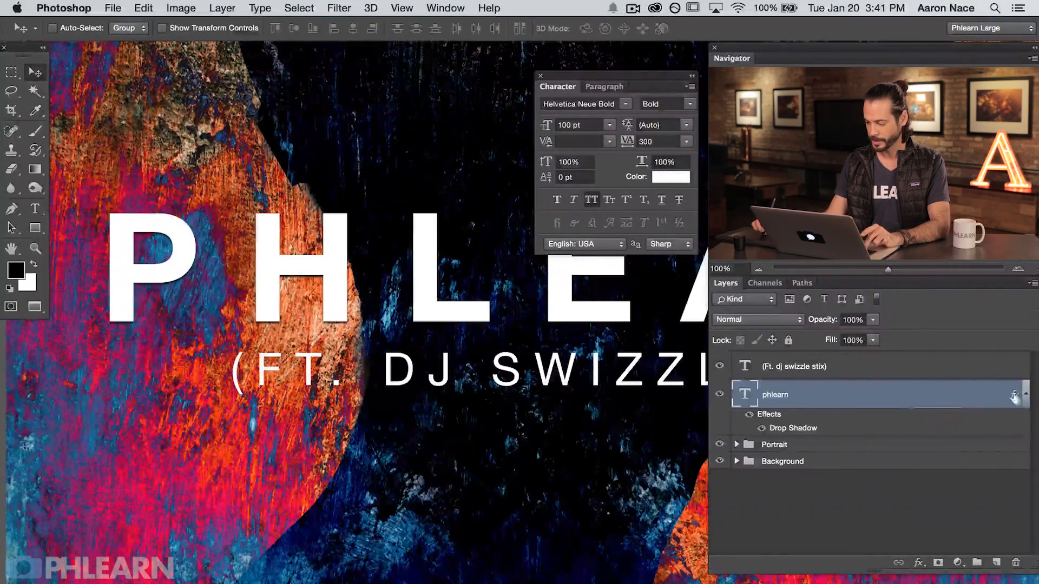
drag(1013, 396, 1010, 365)
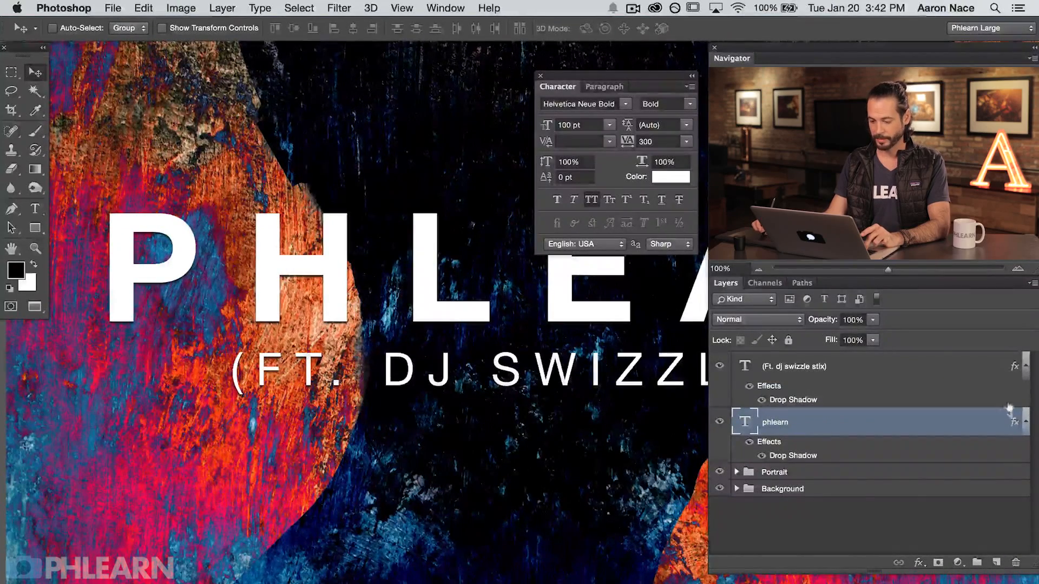
click(749, 387)
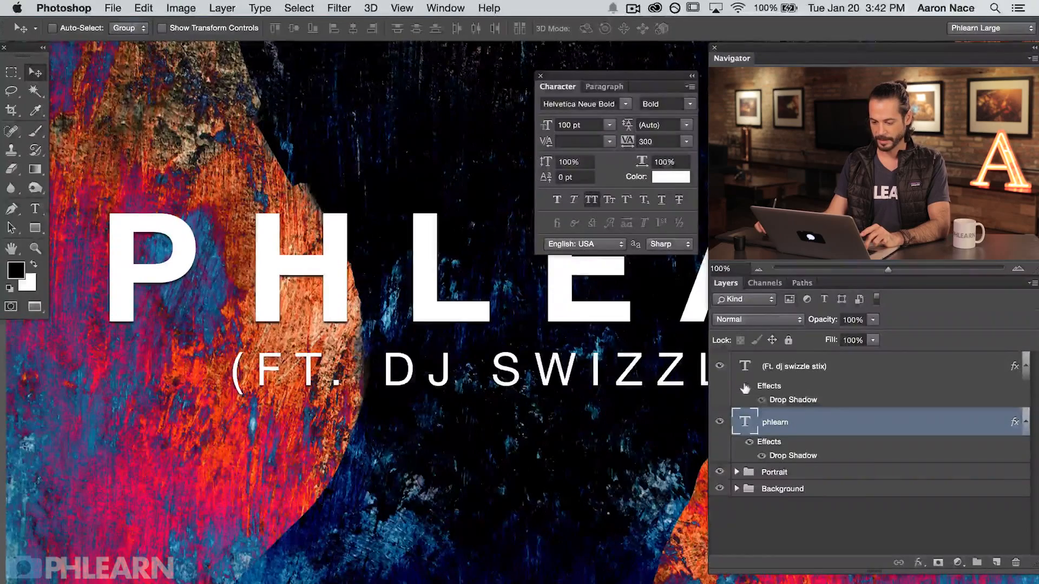
Compare the "(Ft. DJ Swizzle Stix)" line with and without its drop shadow, leaving the layer's effects switched on
click(749, 387)
click(750, 387)
click(750, 388)
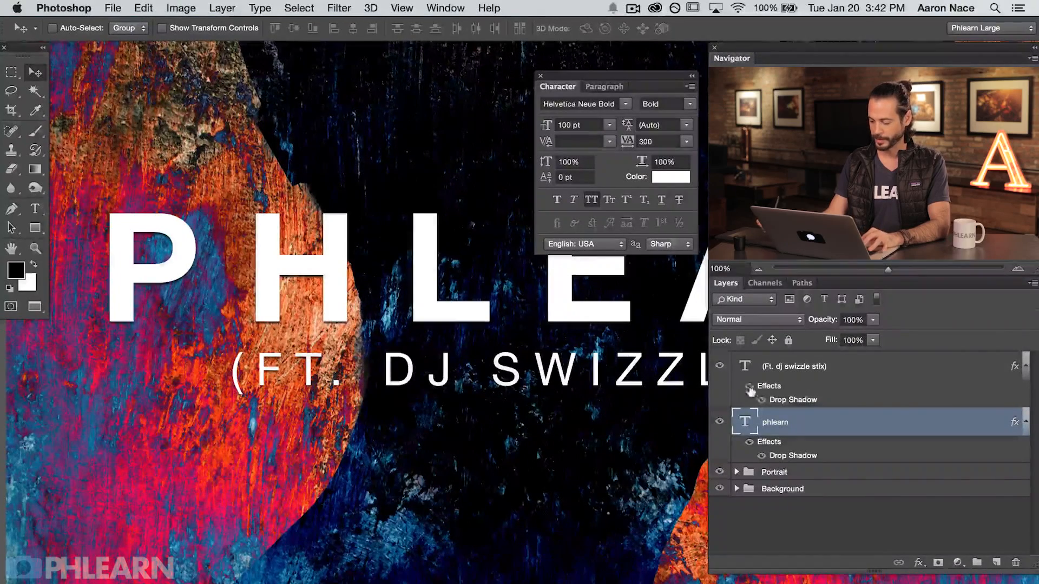
key(super+minus)
key(super+minus)
drag(569, 435, 465, 445)
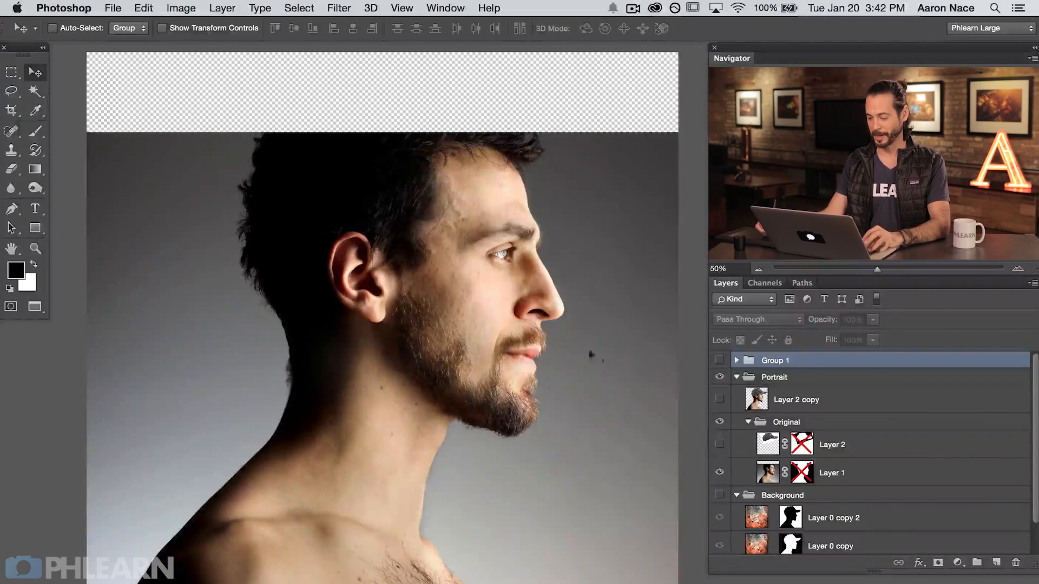
Enable the layer masks on Layer 1 and Layer 2, and show the cap on Layer 2 in the Original group
shift+click(800, 472)
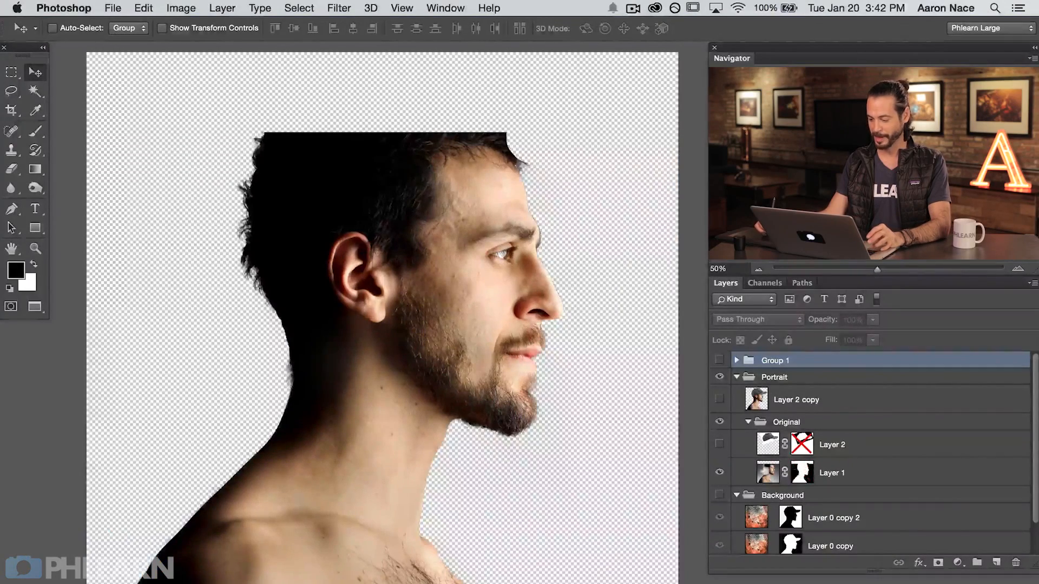
click(718, 445)
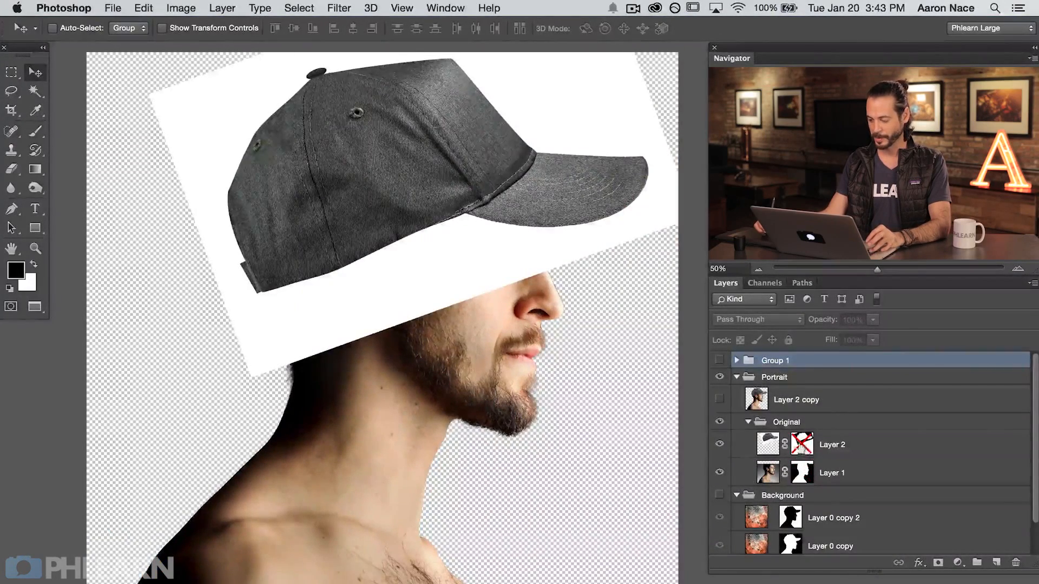
shift+click(802, 444)
click(748, 422)
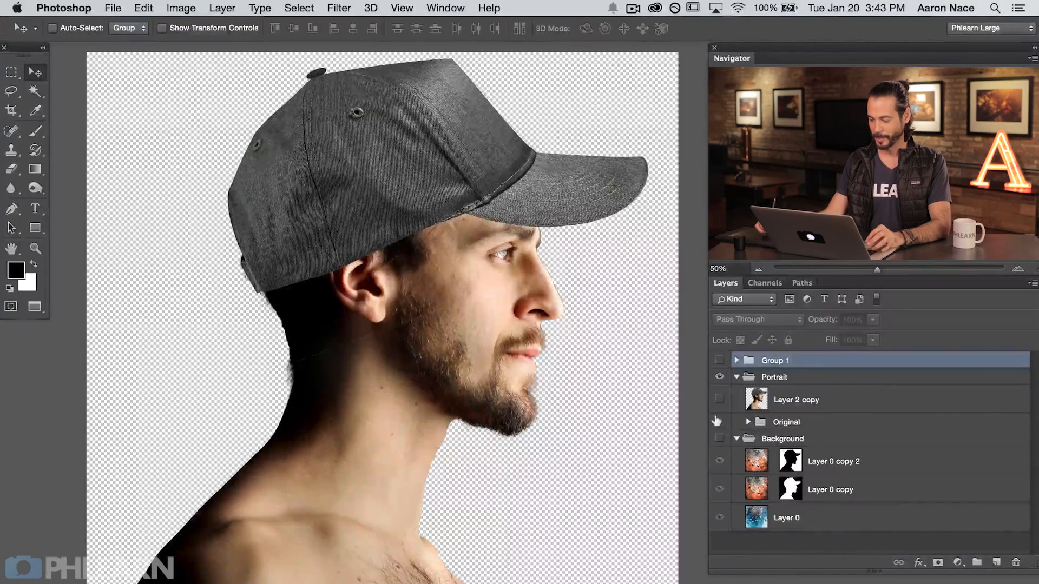
Hide the Original group and briefly show the combined portrait on Layer 2 copy before hiding it again
click(718, 421)
click(719, 400)
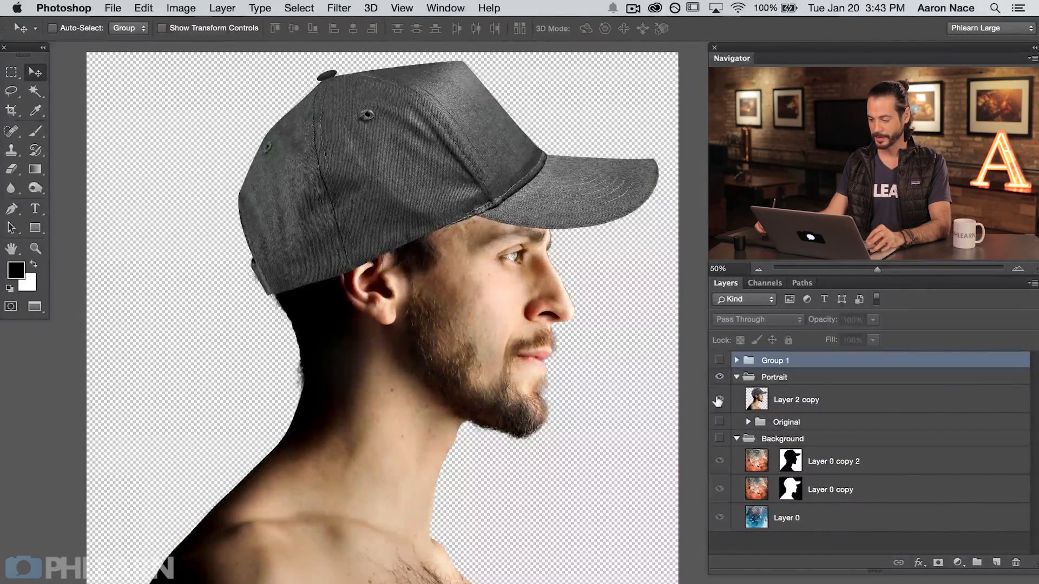
click(719, 400)
Show the Background group and rebuild its textures over Layer 0 by hiding, then revealing Layer 0 copy and Layer 0 copy 2
click(720, 440)
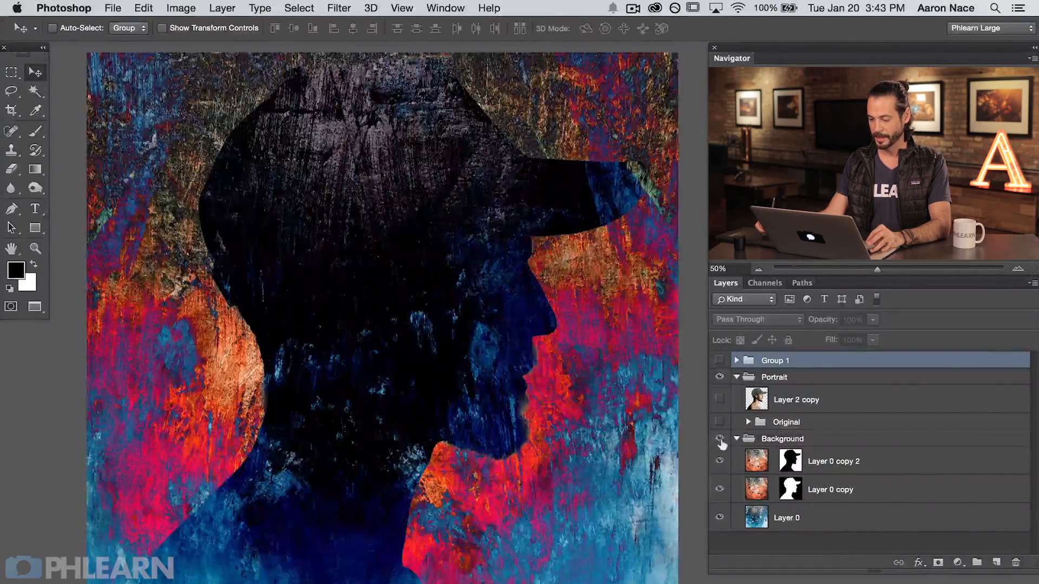
drag(721, 487, 723, 492)
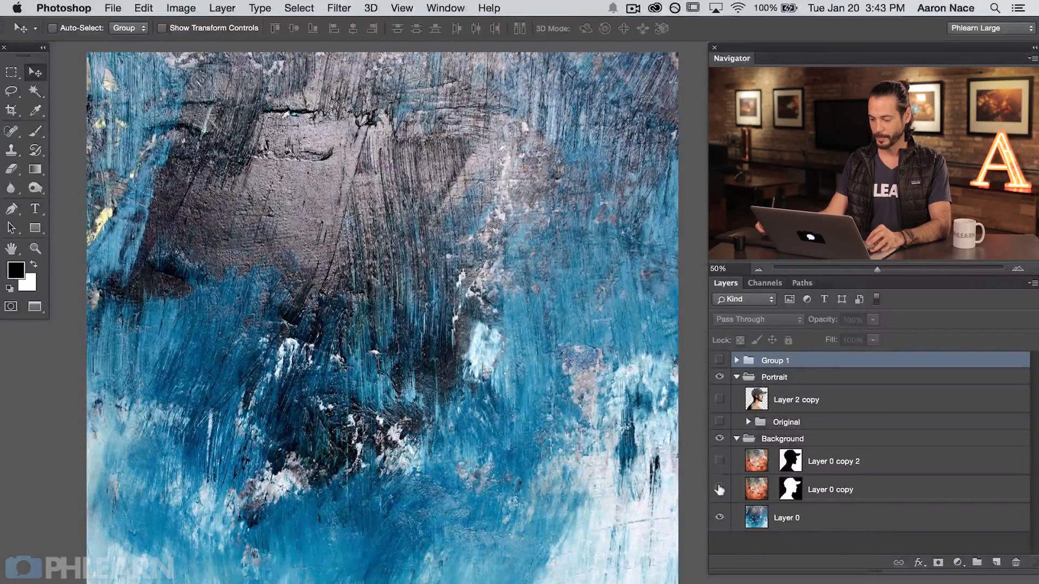
click(719, 491)
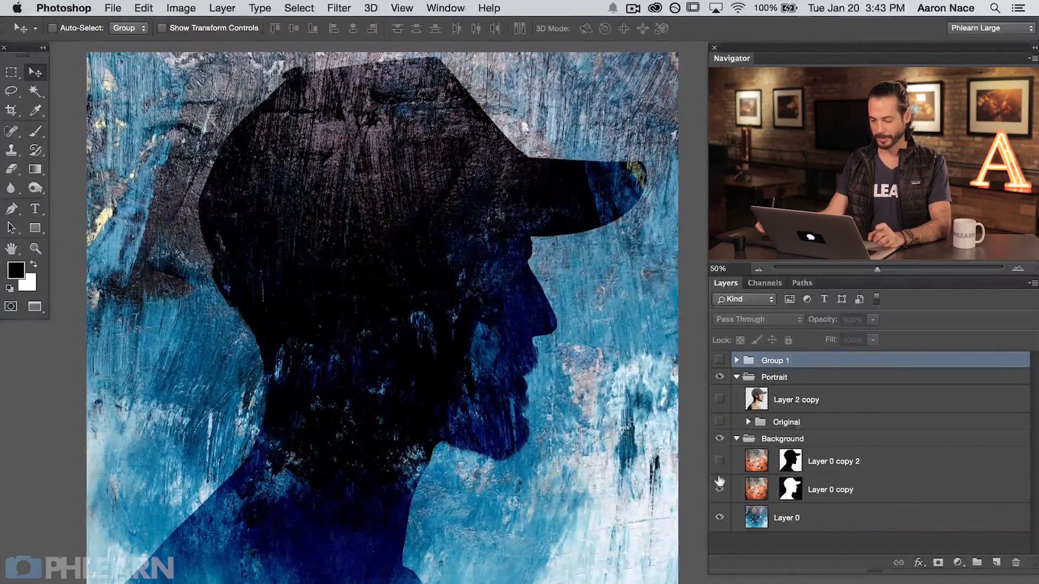
click(718, 462)
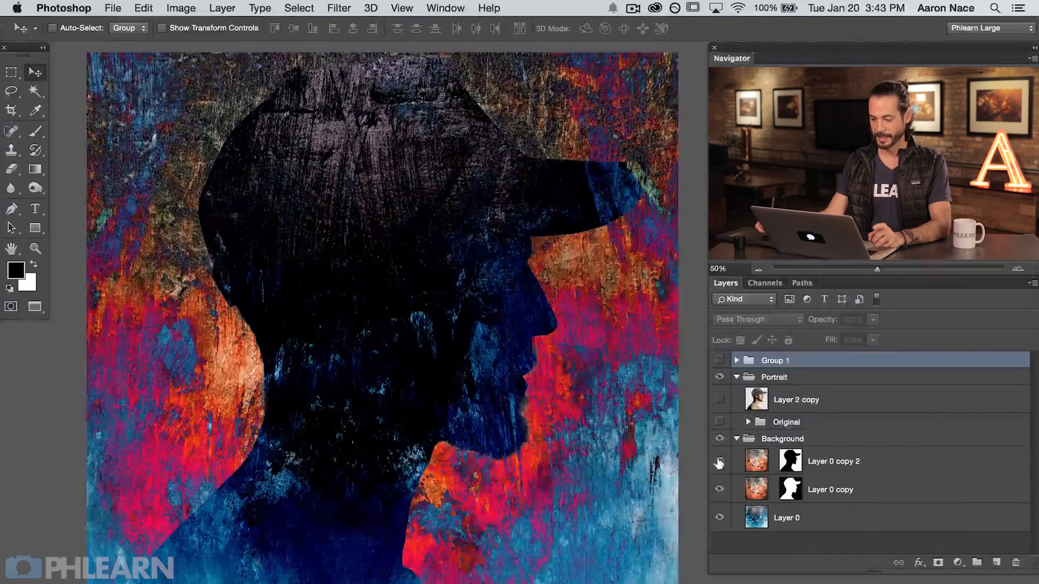
Collapse the Background and Portrait groups, show the title text in Group 1, and view the finished cover full screen
click(736, 439)
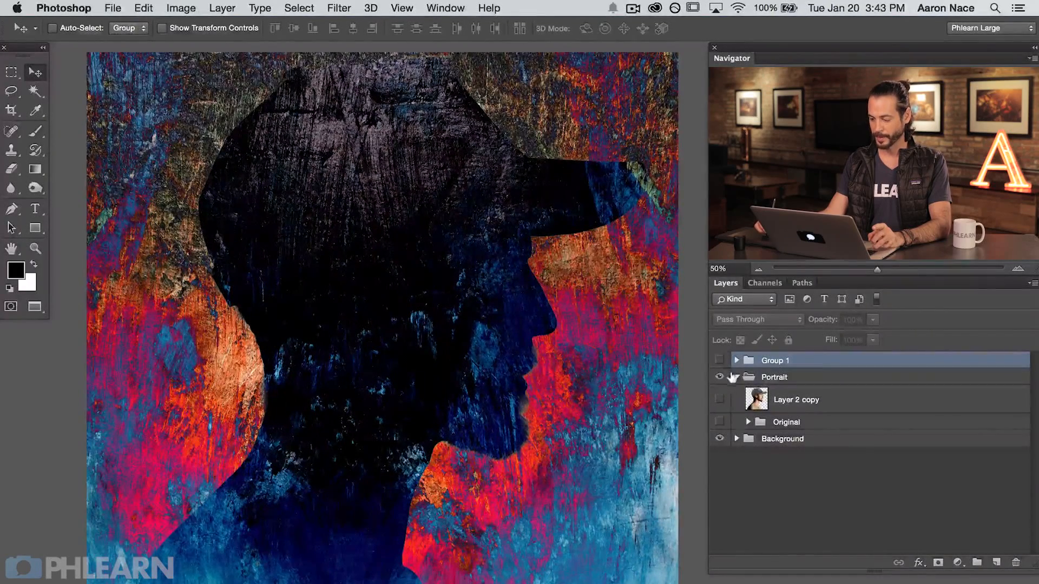
click(737, 378)
click(719, 360)
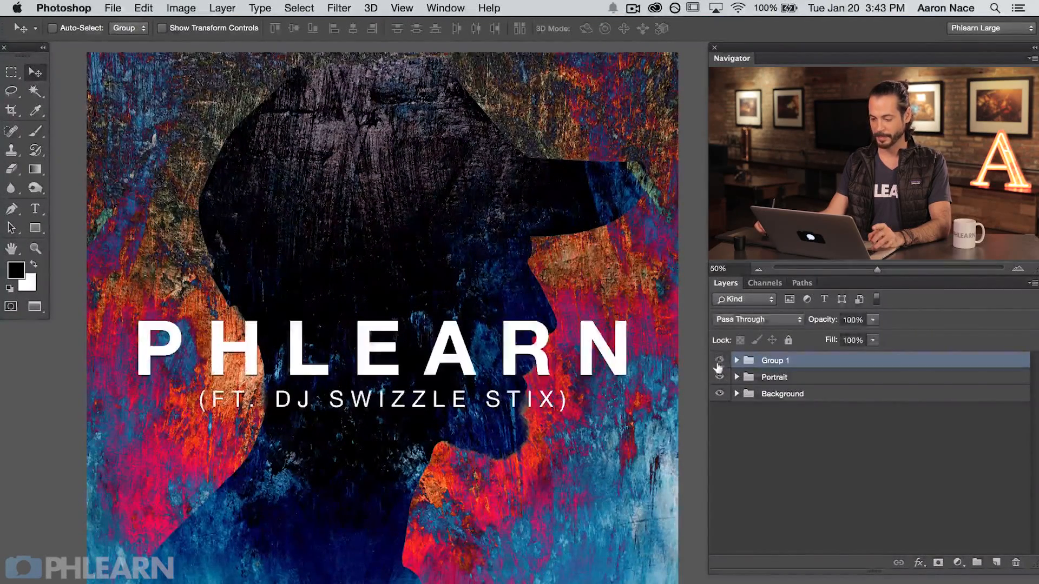
key(f)
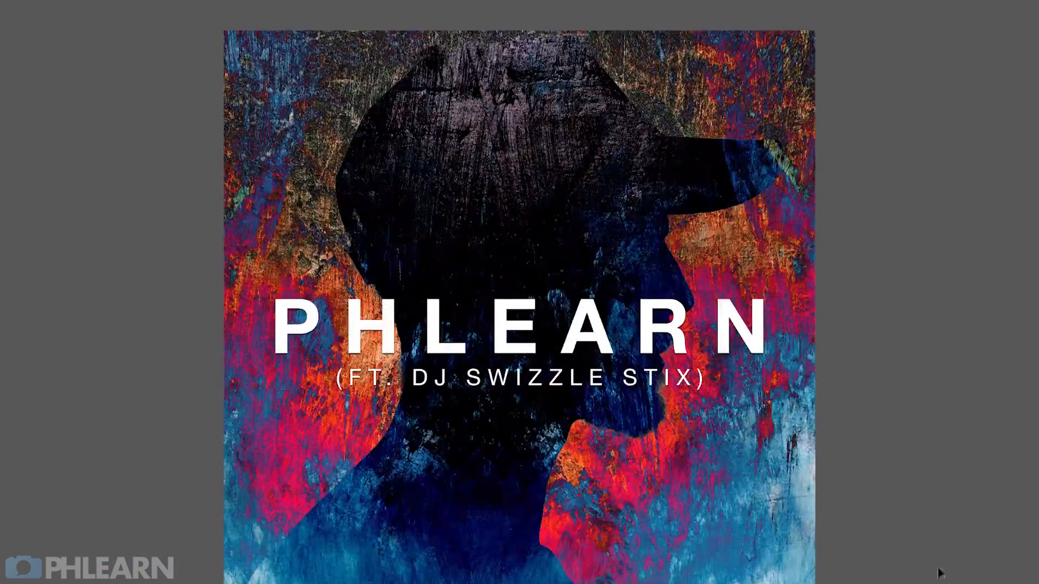